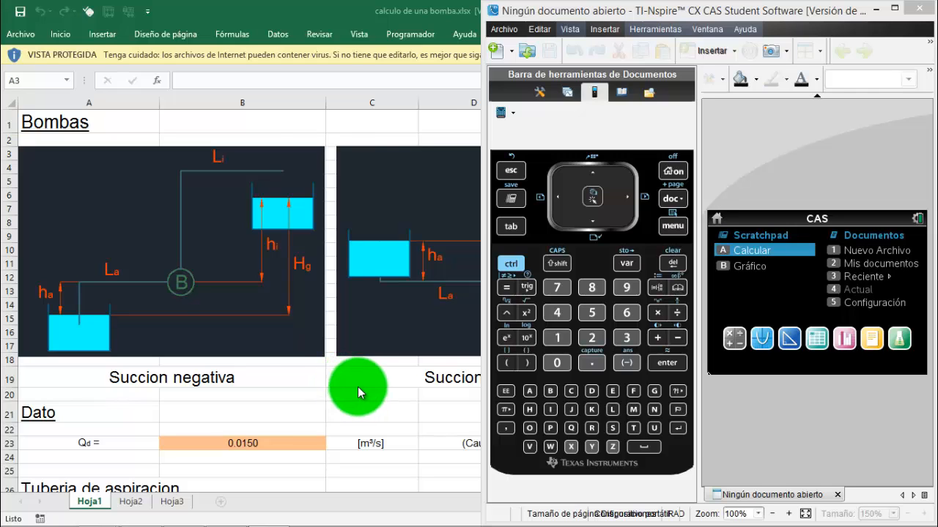
Run the copiaexcelV2.ahk script from the TRANSFERIR HOJA EXCEL CON FORMULAS folder
left_click(211, 252)
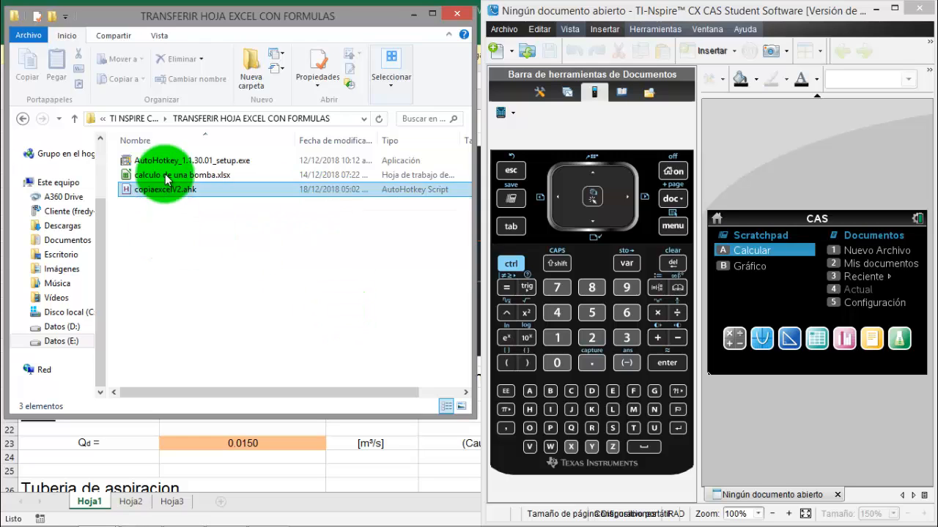
left_click(202, 159)
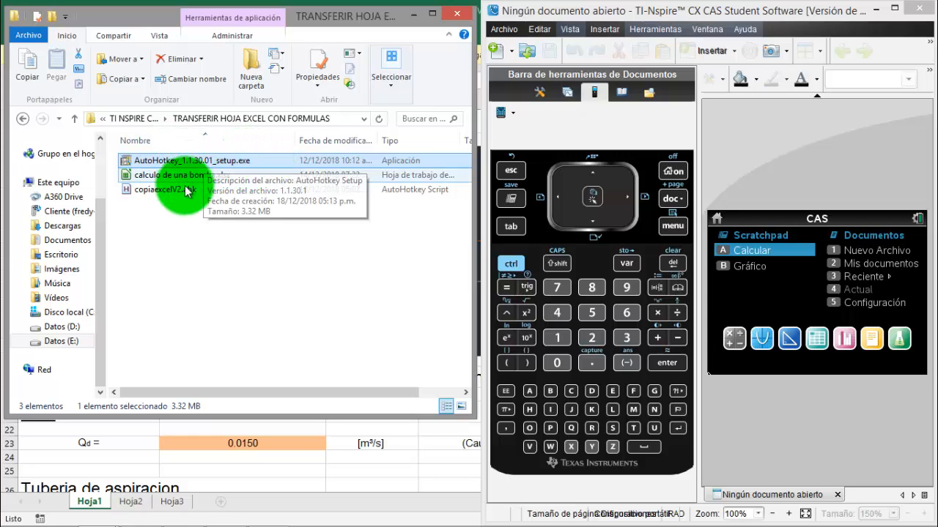
left_click(211, 176)
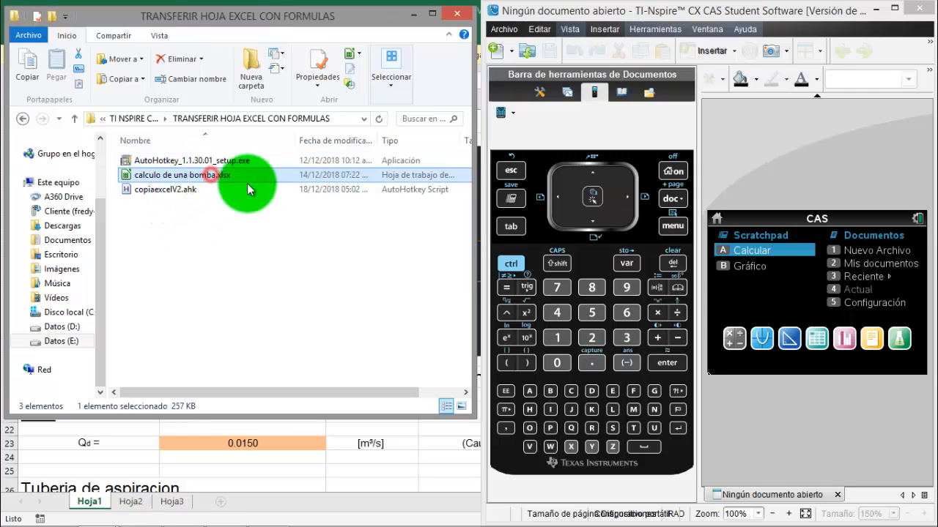
left_click(184, 192)
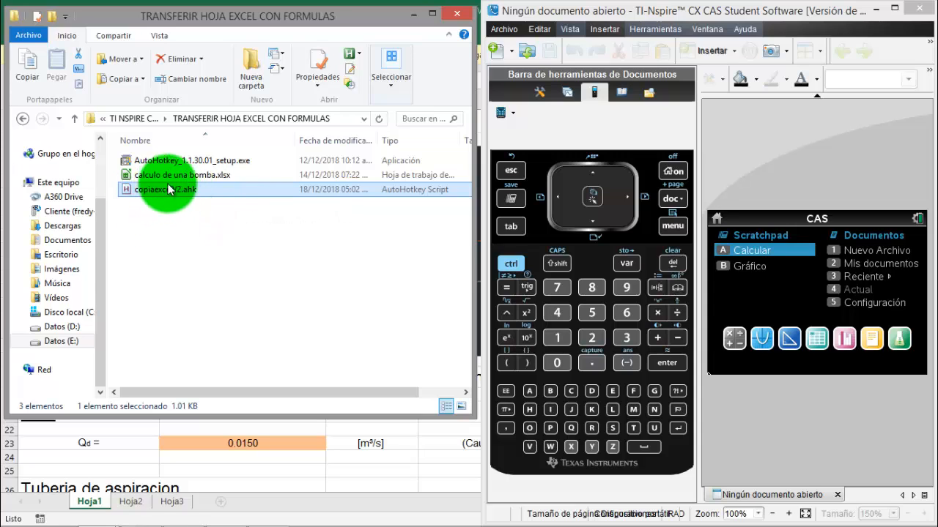
left_click(176, 204)
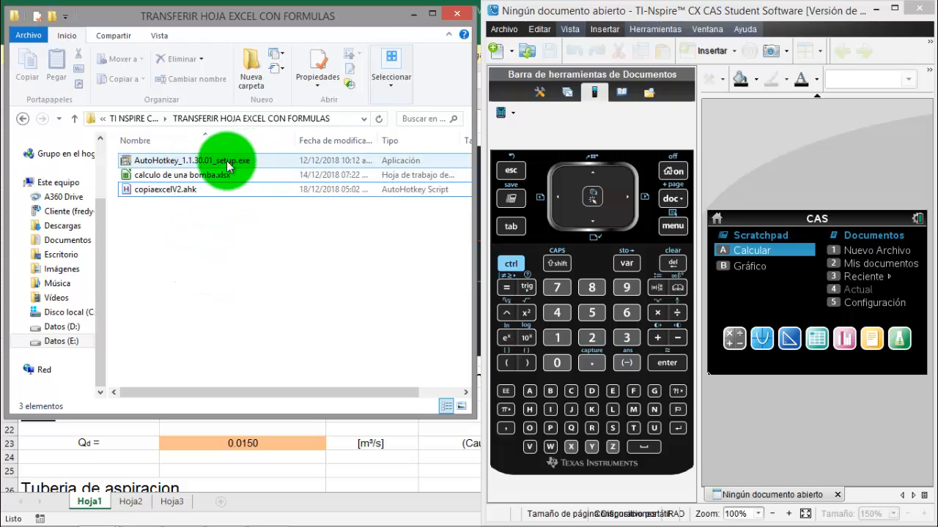
left_click(174, 191)
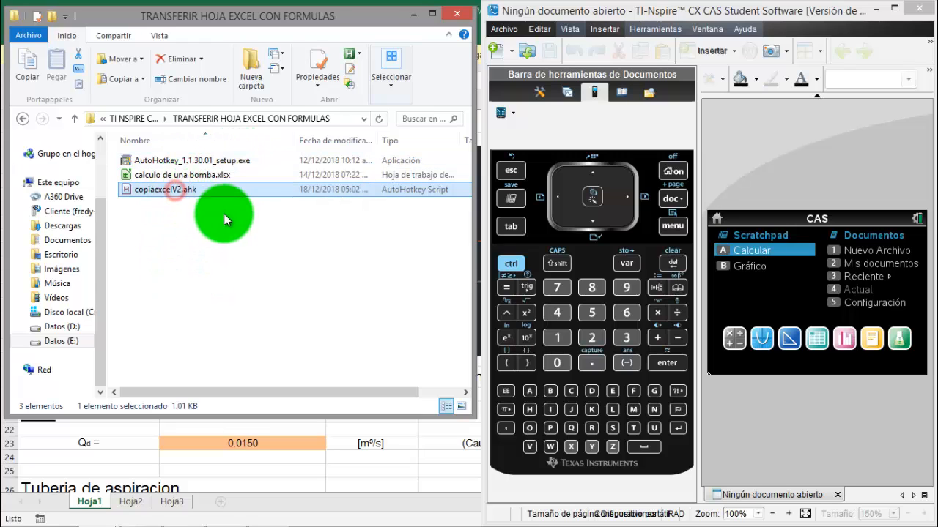
double_click(190, 192)
Look over the pump calculation sheet Hoja1 and enable editing of the protected workbook calculo de una bomba.xlsx
scroll(278, 287, "down", 3)
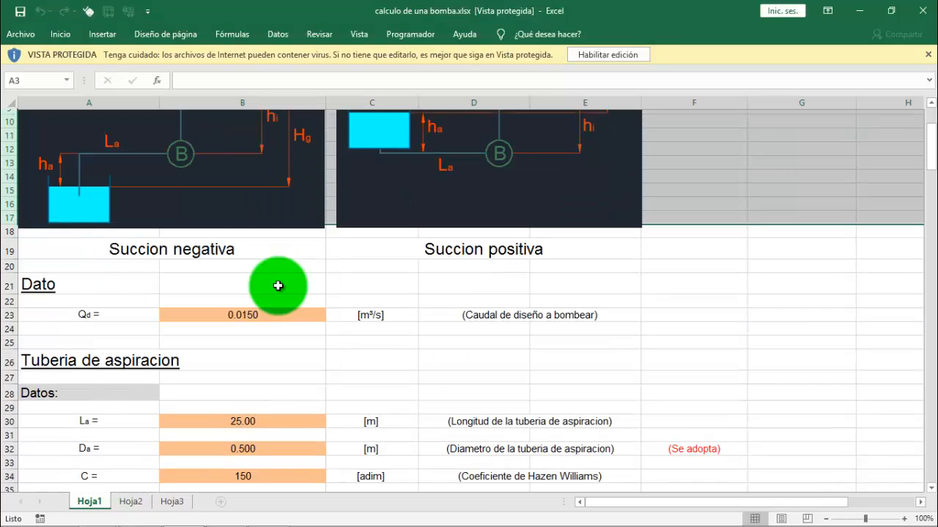
scroll(279, 286, "up", 3)
scroll(249, 396, "down", 5)
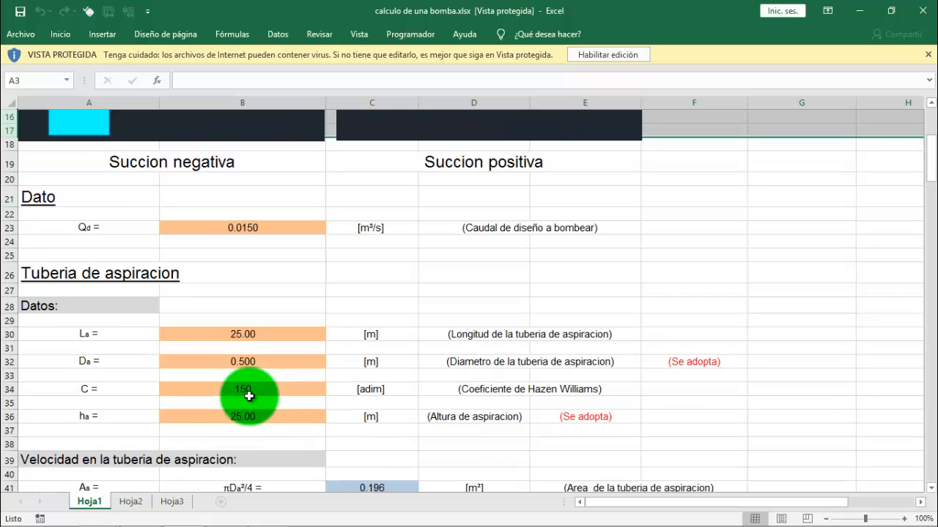
scroll(250, 396, "down", 5)
scroll(247, 389, "up", 10)
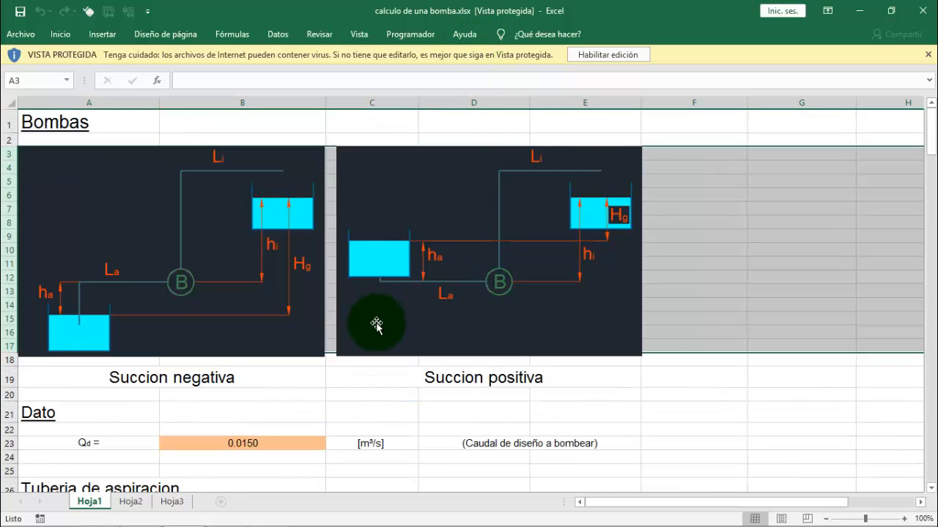
left_click(614, 55)
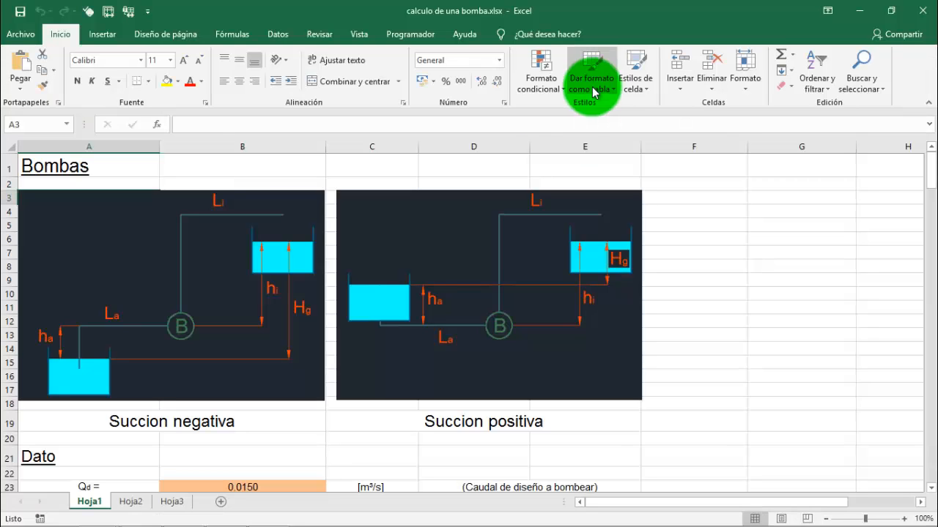
left_click(255, 169)
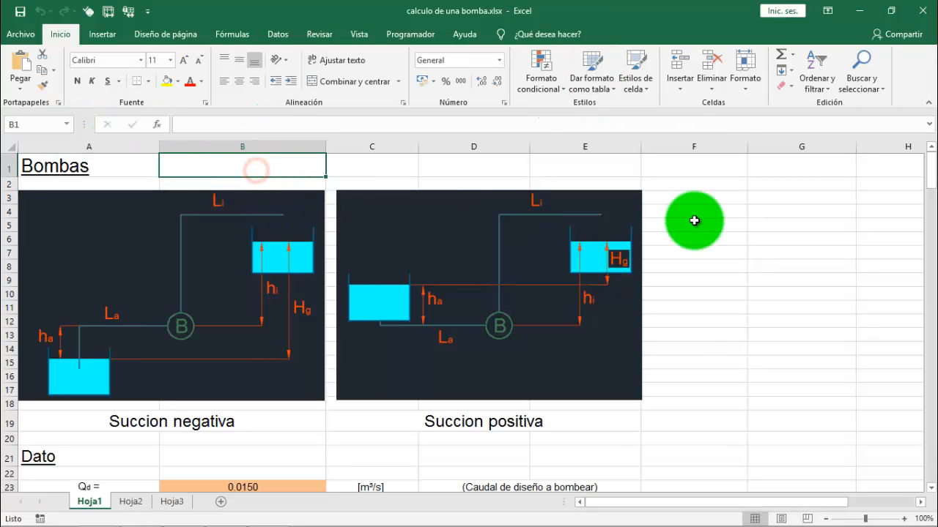
left_click(695, 331)
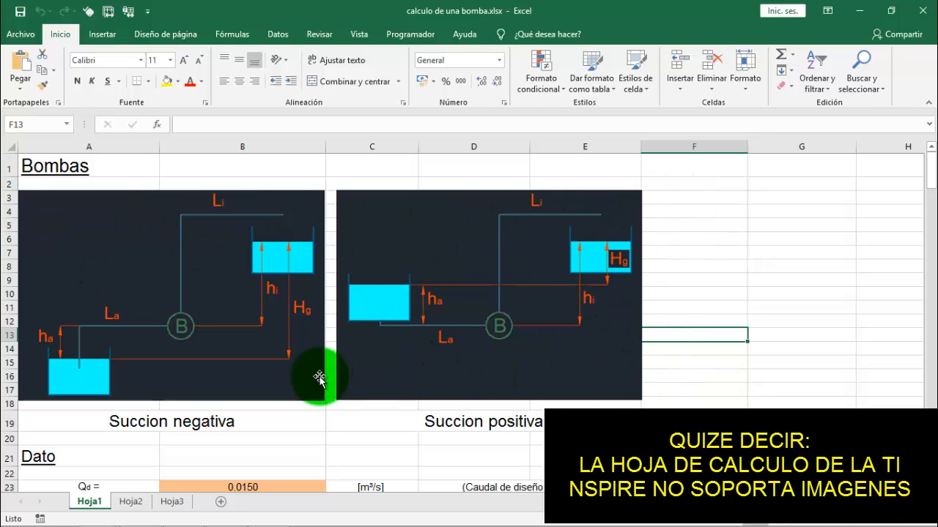
Delete the two pump diagram images above the Succion negativa and Succion positiva captions
left_click(225, 247)
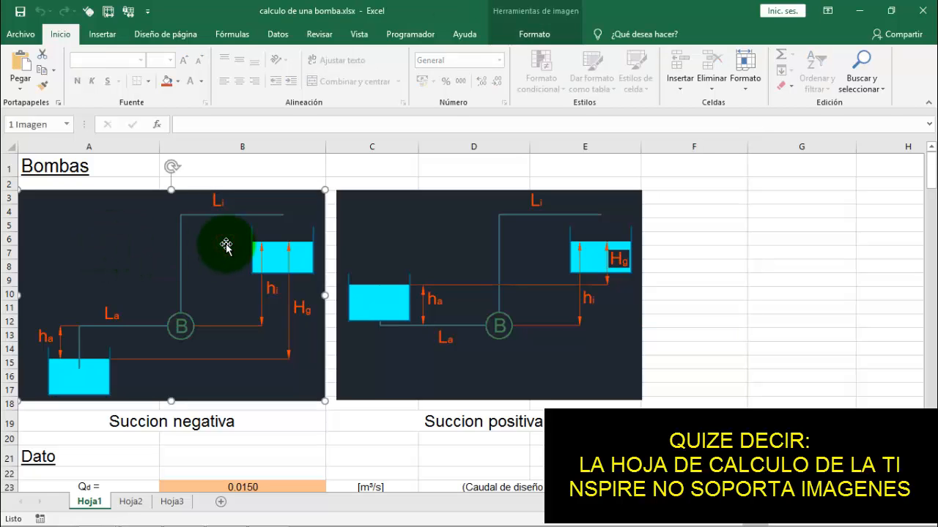
key("Delete")
left_click(444, 262)
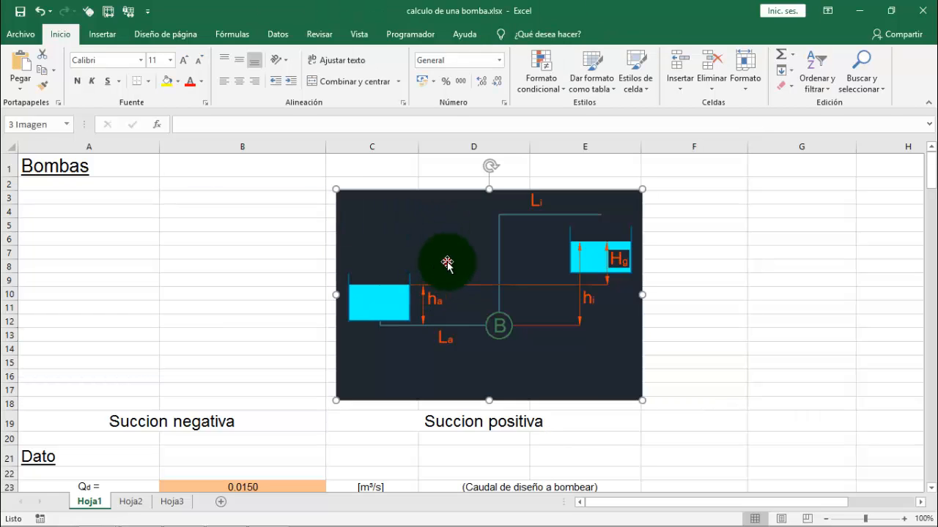
key("Delete")
left_click(188, 241)
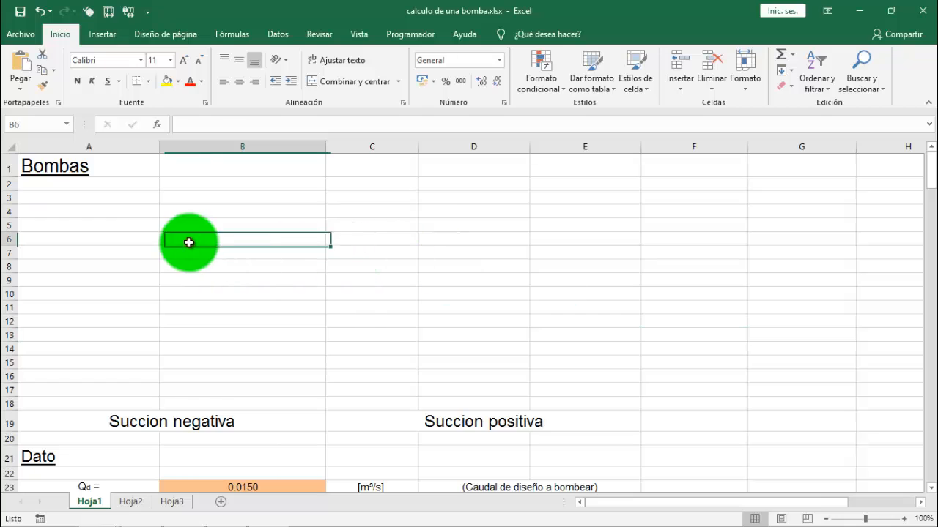
Delete the empty rows 2 to 17 where the diagrams were on Hoja1
left_click_drag(9, 183, 5, 390)
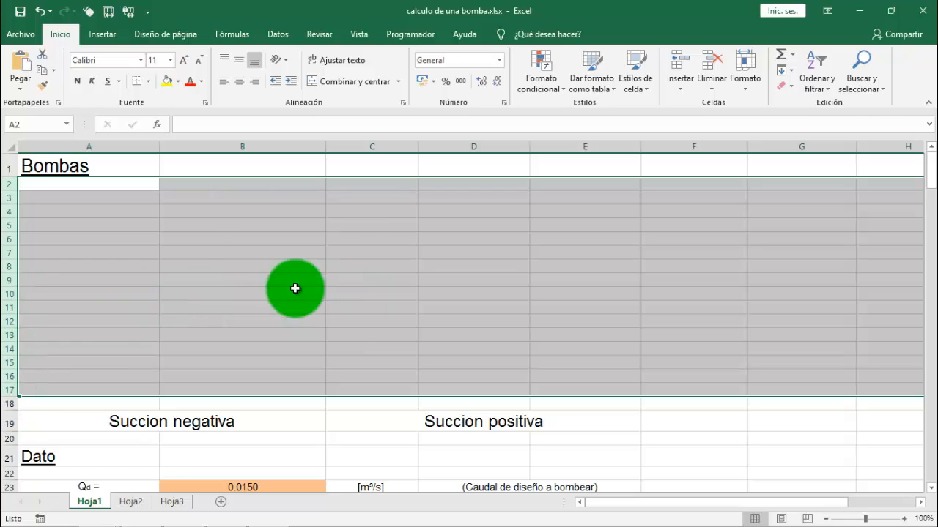
right_click(4, 267)
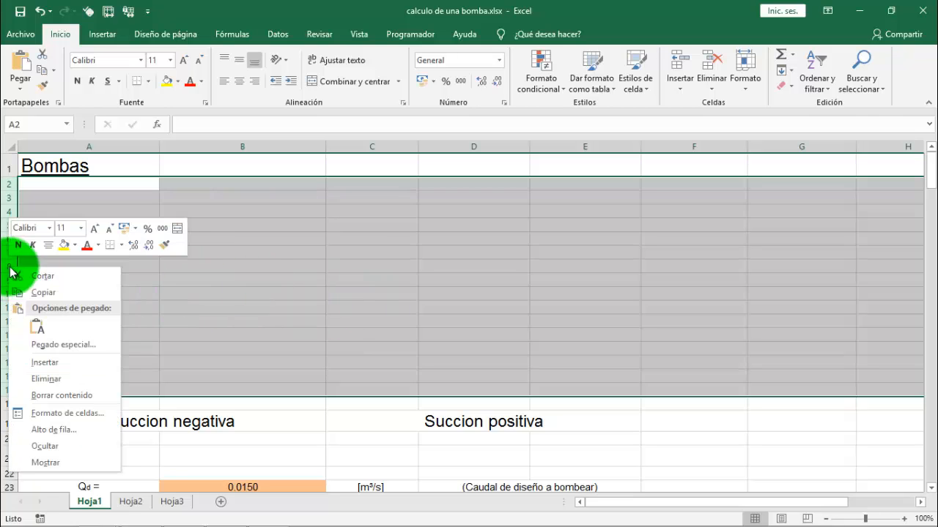
left_click(50, 382)
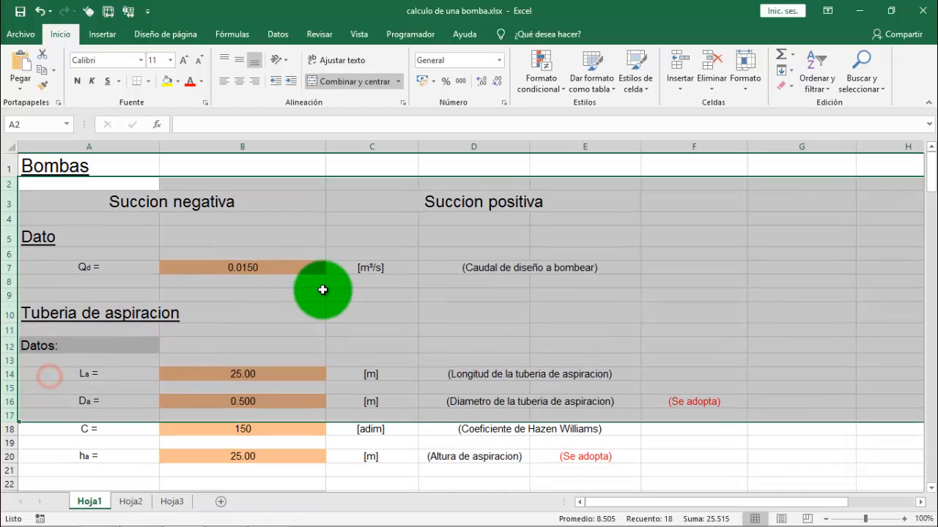
left_click(382, 208)
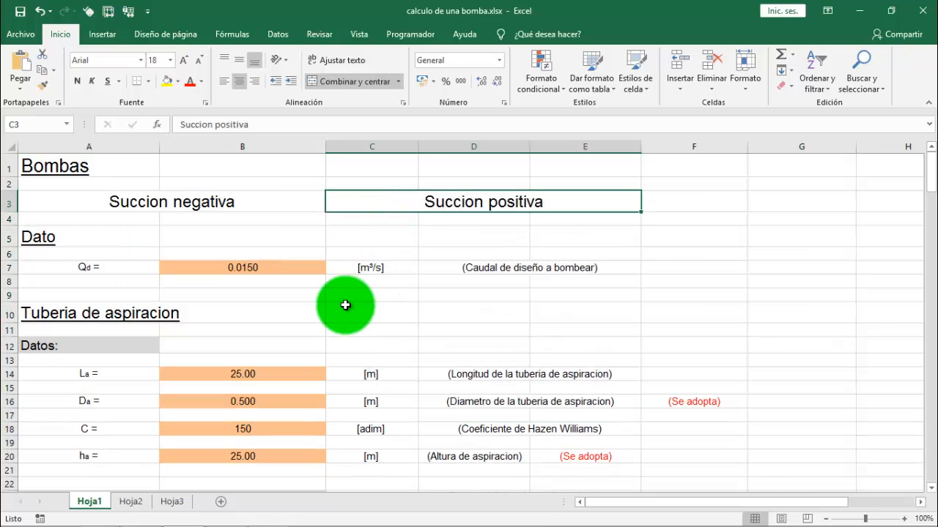
Display the formulas instead of their results in the cells of Hoja1
left_click(232, 36)
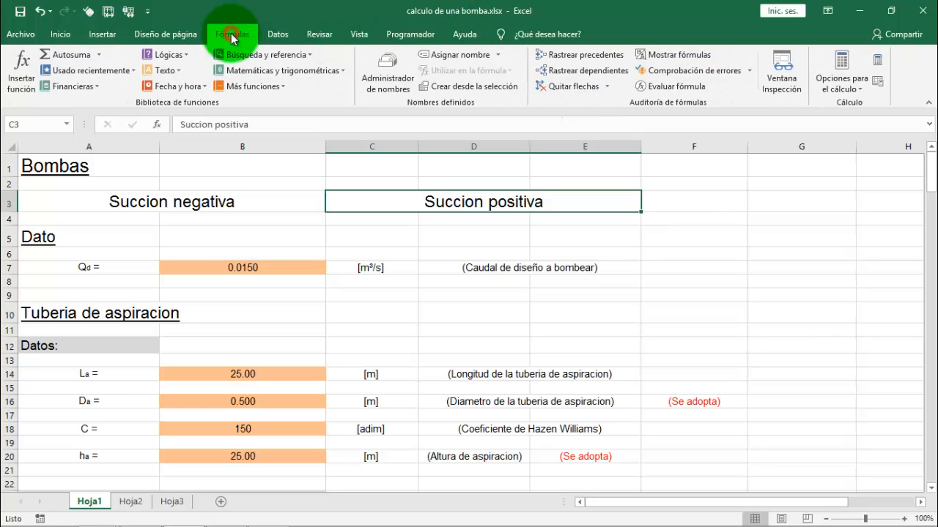
left_click(680, 56)
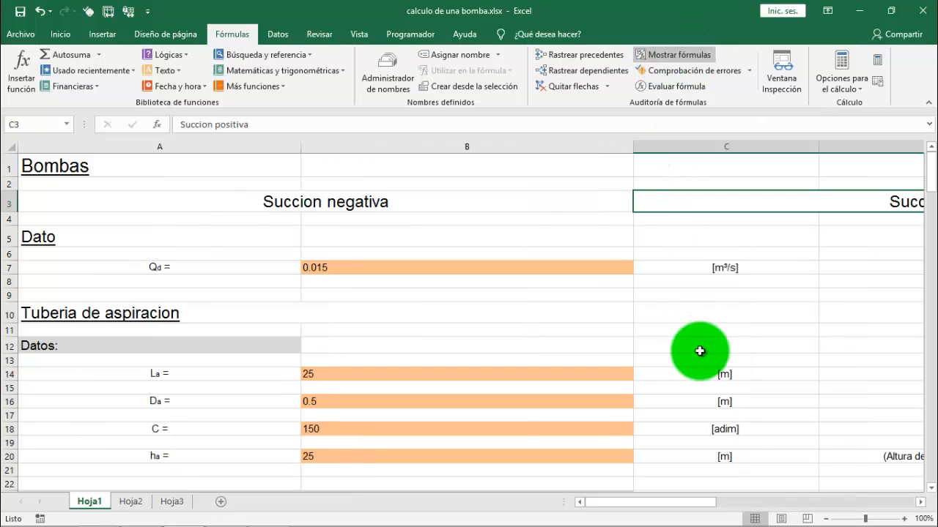
key("ctrl+Home")
left_click(180, 218)
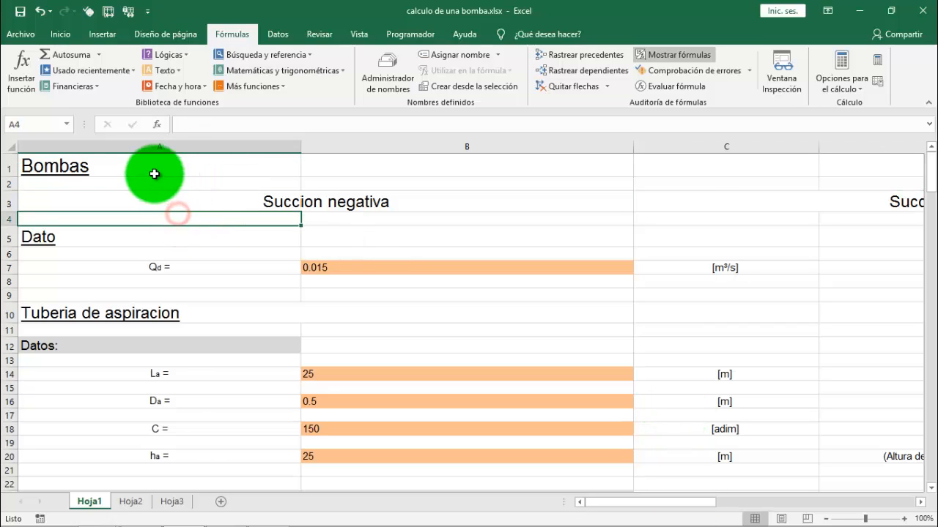
Copy the whole calculation range on Hoja1, from cell A1 down to row 133
left_click_drag(134, 164, 790, 265)
key("ctrl+c")
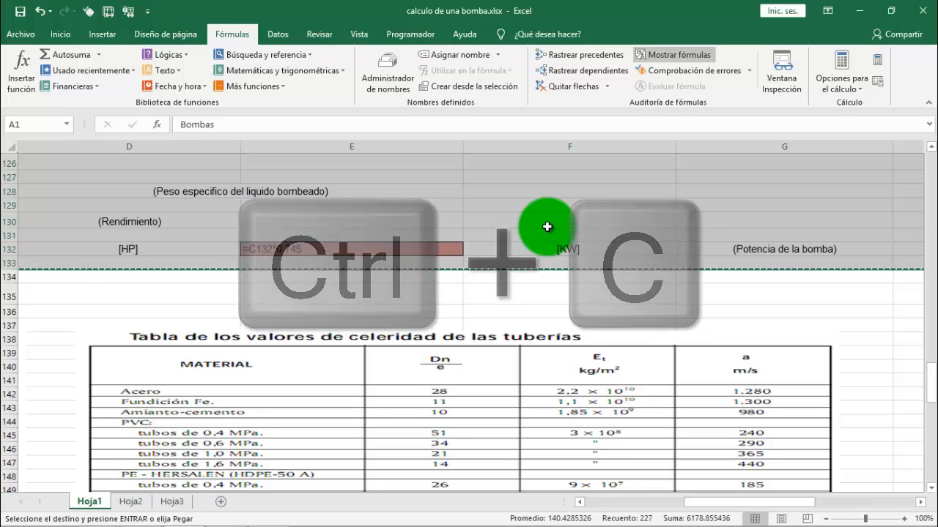
scroll(576, 355, "up", 3)
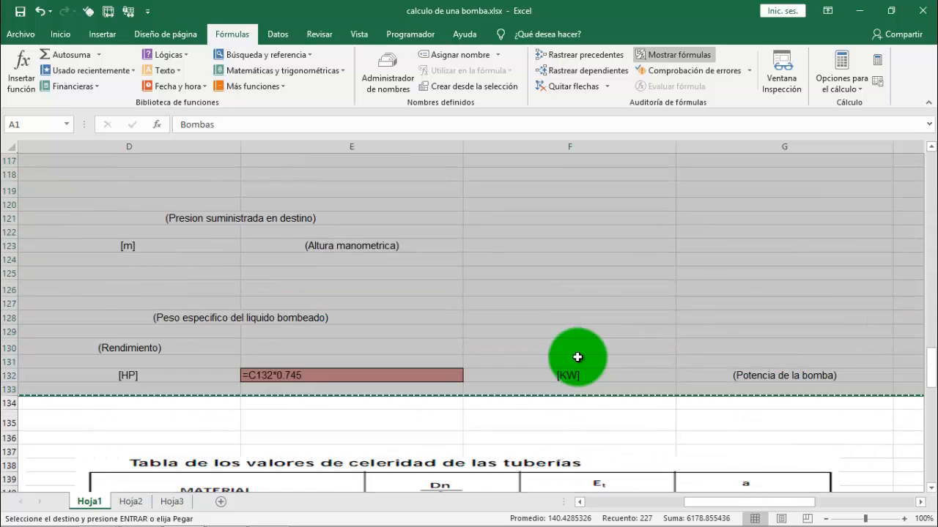
scroll(577, 358, "up", 1)
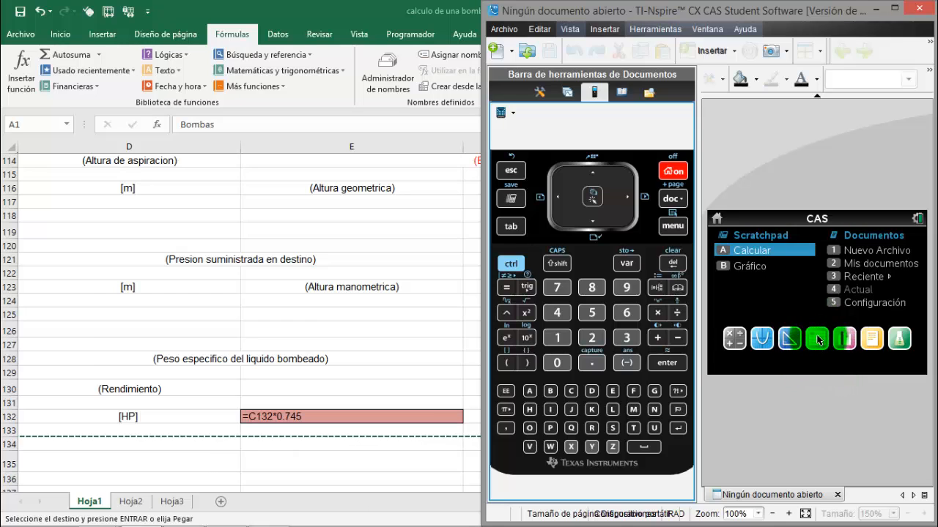
In TI-Nspire CX CAS Student Software, create a document with a spreadsheet page and set its document preview to Computadora
left_click(819, 341)
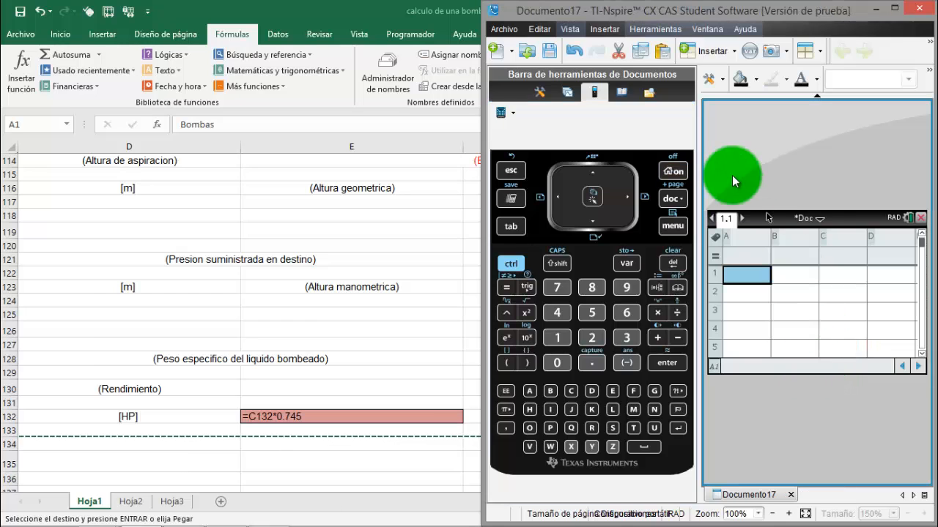
left_click(570, 29)
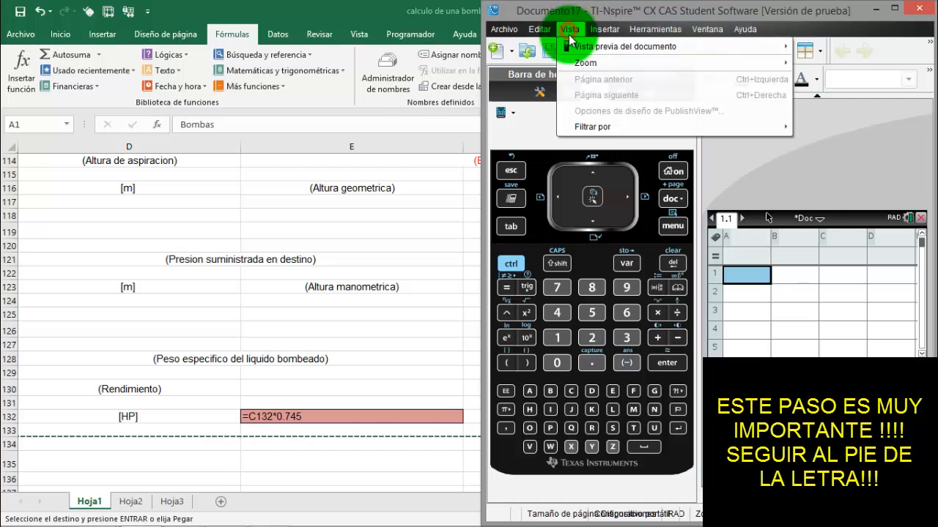
mouse_move(578, 46)
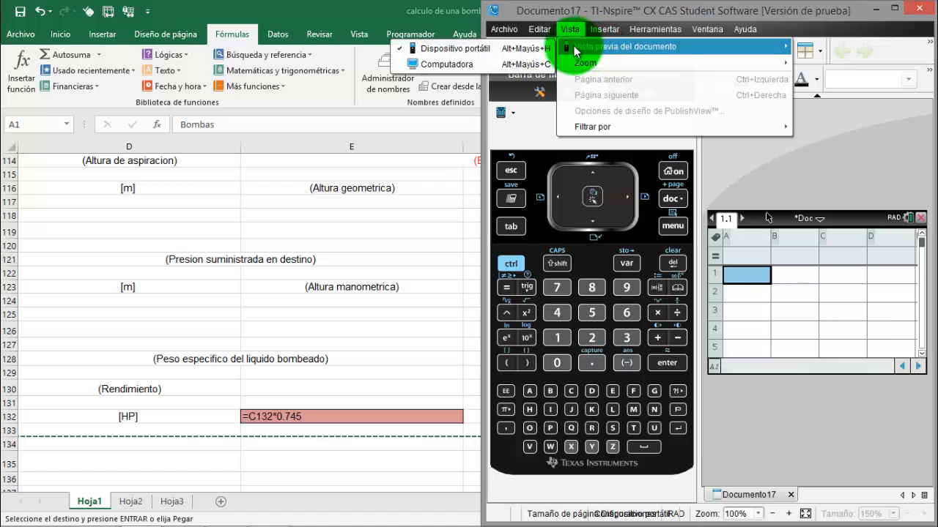
left_click(471, 64)
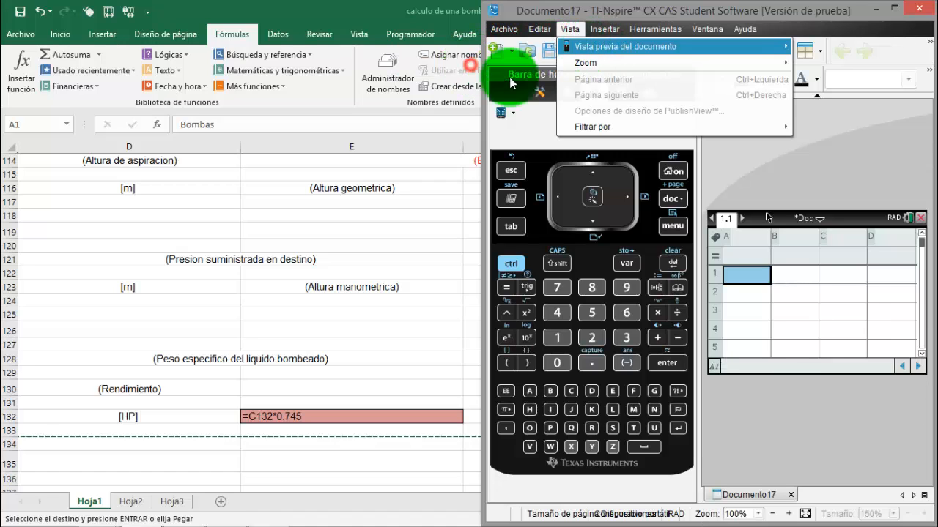
left_click(751, 256)
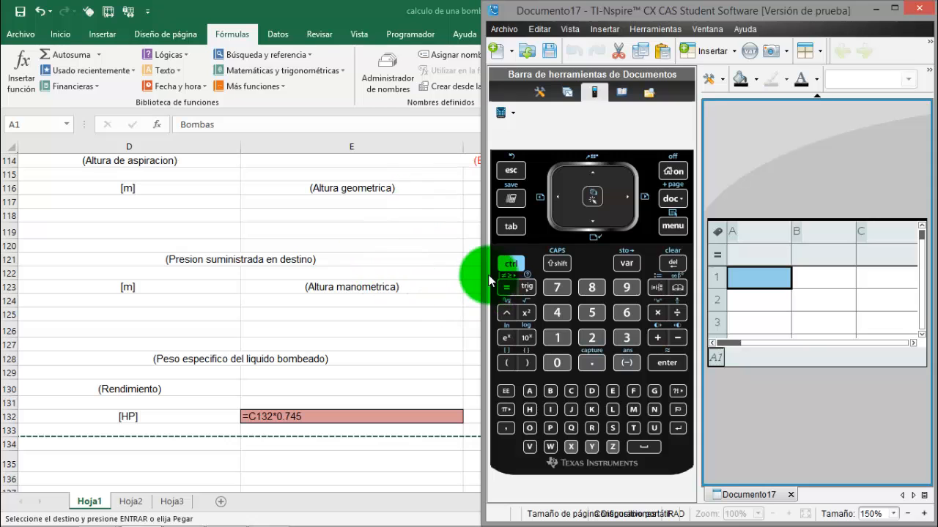
Widen the TI-Nspire window so more spreadsheet columns fit, and select cell A1 of the empty sheet
left_click_drag(484, 272, 397, 274)
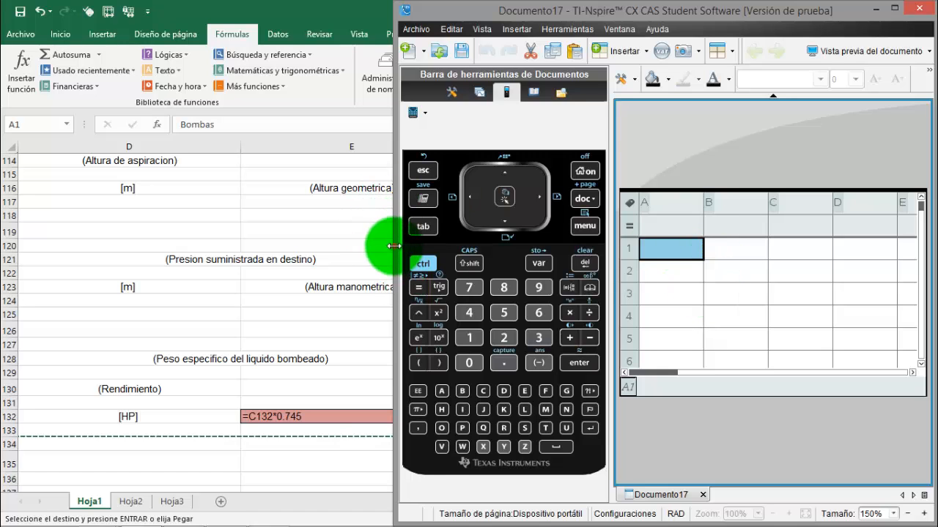
left_click_drag(394, 246, 333, 245)
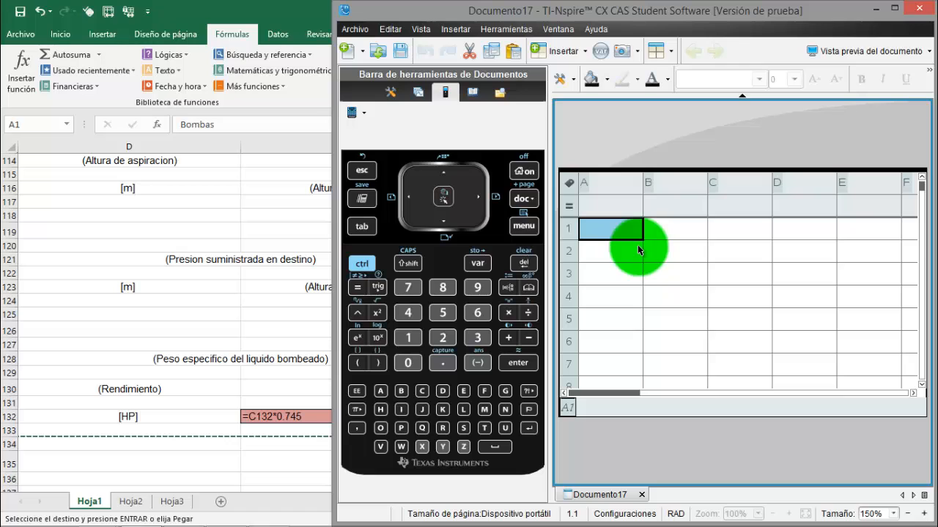
left_click(696, 249)
left_click(684, 252)
left_click(587, 254)
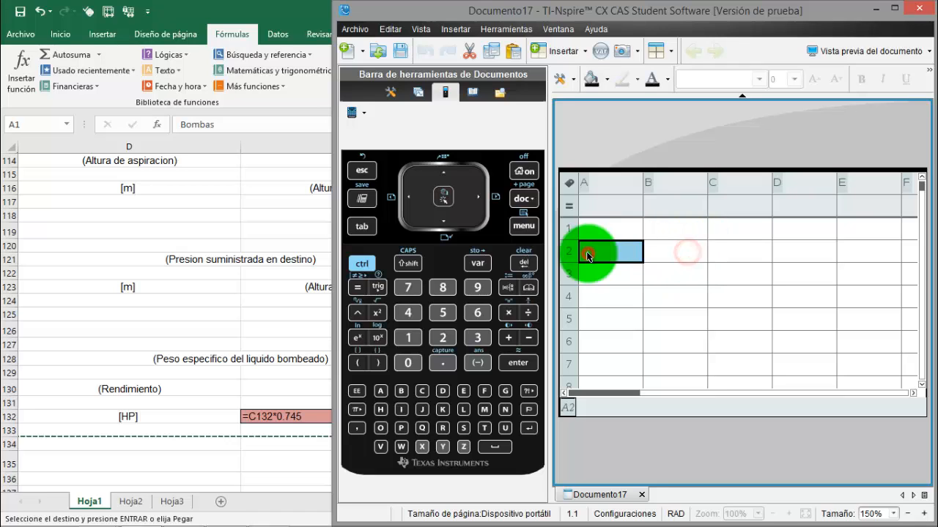
left_click(599, 229)
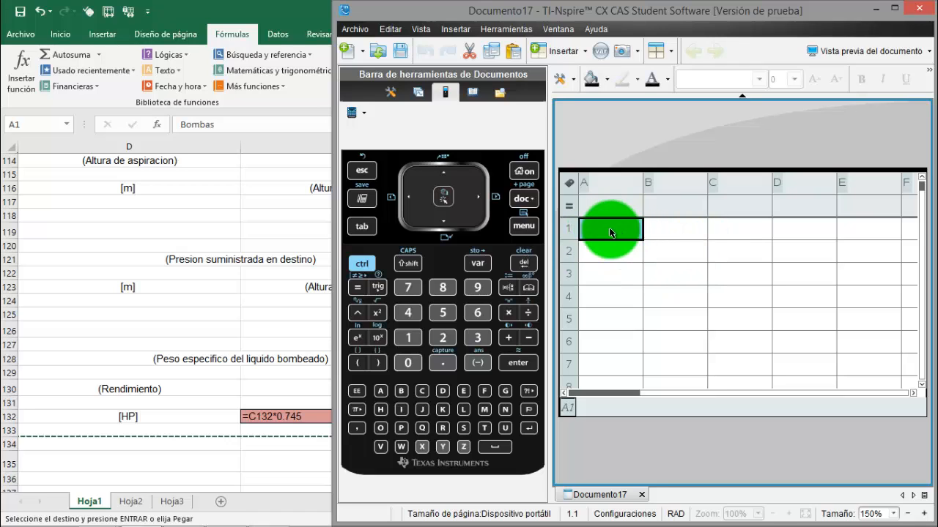
left_click(612, 232)
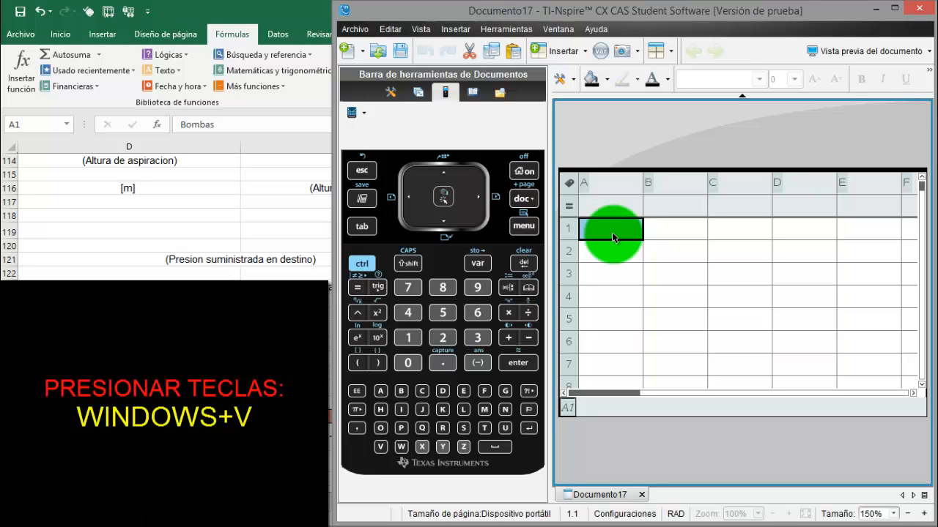
Run the AutoHotkey paste script to fill the sheet from A1 with the copied Excel texts, values and formulas, and dismiss its completion message
key("super+v")
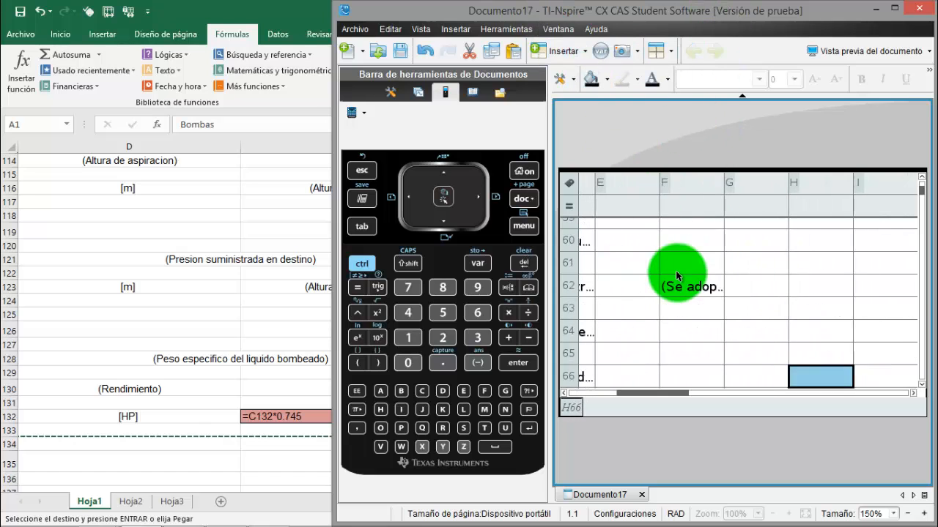
type("16")
key("Return")
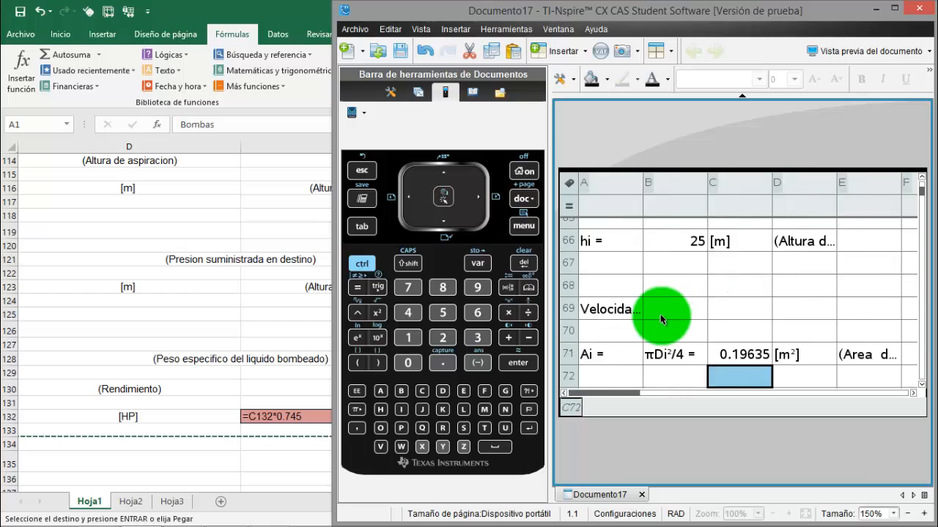
type("Ui = Q/Ai = 0.076394 [m/s]")
key("Right")
key("Right")
key("Left")
key("Left")
key("Left")
key("Down")
key("Down")
type("Perdidas")
key("Down")
key("Left")
type("=(10.7*(B7^1.85")
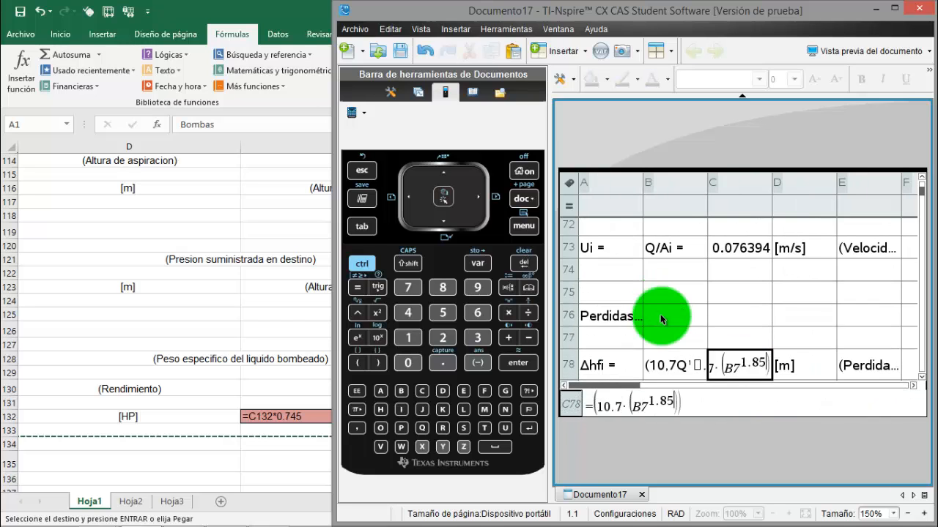
key("Return")
key("Up")
key("Right")
key("Right")
key("Left")
key("Left")
key("Left")
key("Left")
key("Down")
key("Down")
key("Down")
key("Down")
key("Return")
key("Up")
key("Right")
key("Right")
key("Right")
key("Right")
key("Right")
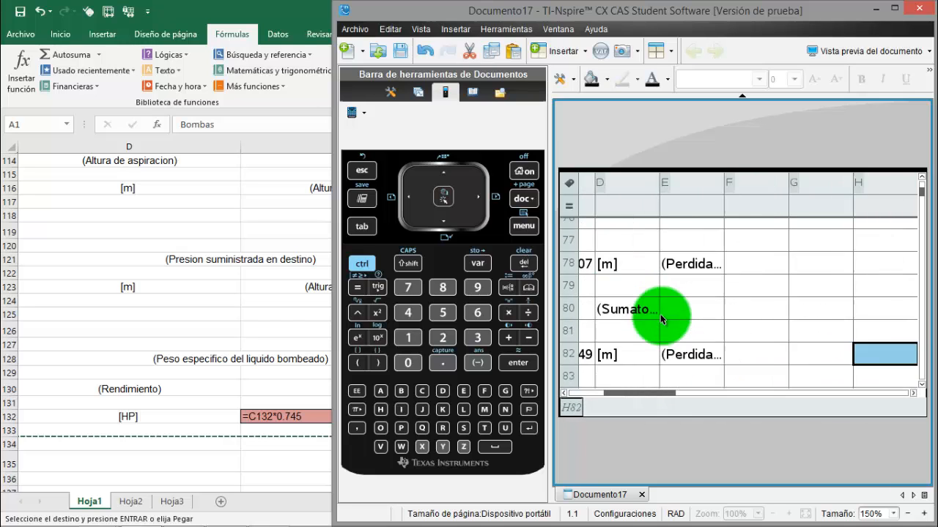
key("Left")
key("Left")
key("Left")
key("Left")
key("Left")
key("Left")
key("Left")
key("Down")
key("Down")
type("Δhi ==C78+C82")
key("Return")
key("Down")
key("Right")
key("Right")
key("Right")
key("Right")
type("Golpe deHm ==C123")
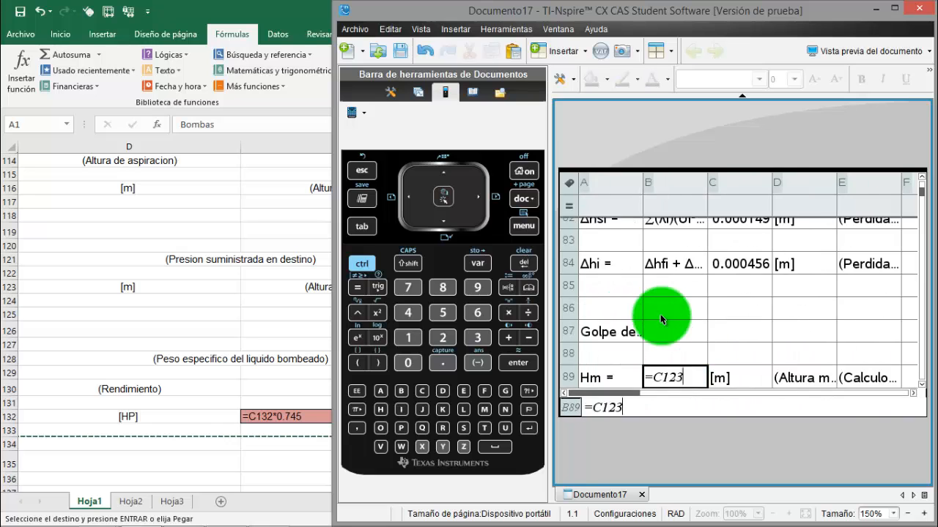
key("Return")
type("[adim]")
key("Right")
key("Down")
key("Down")
type("(Coeficiente en funcion de Li)")
key("Down")
key("Down")
key("Right")
key("Right")
key("Right")
key("Right")
key("Left")
key("Left")
key("Left")
key("Left")
key("Left")
type("=B91+(B93*B60*C73)/(9.")
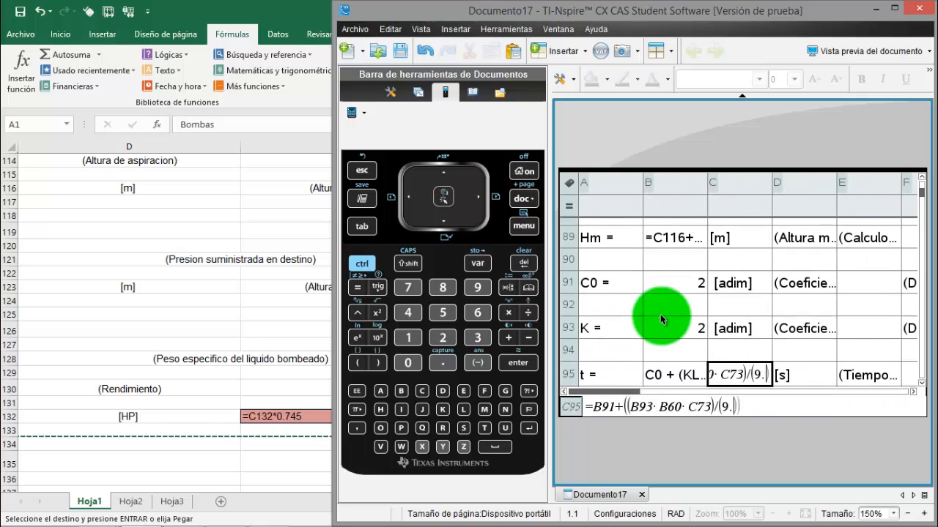
key("Return")
key("Right")
key("Right")
key("Right")
key("Right")
key("Right")
key("Right")
type("(Celerida")
key("Right")
type("(De tabla(Longitu")
key("Down")
key("Left")
key("Left")
key("Left")
key("Left")
key("Left")
key("Left")
key("Left")
key("Left")
type("tc =2Li/c ==2*B6")
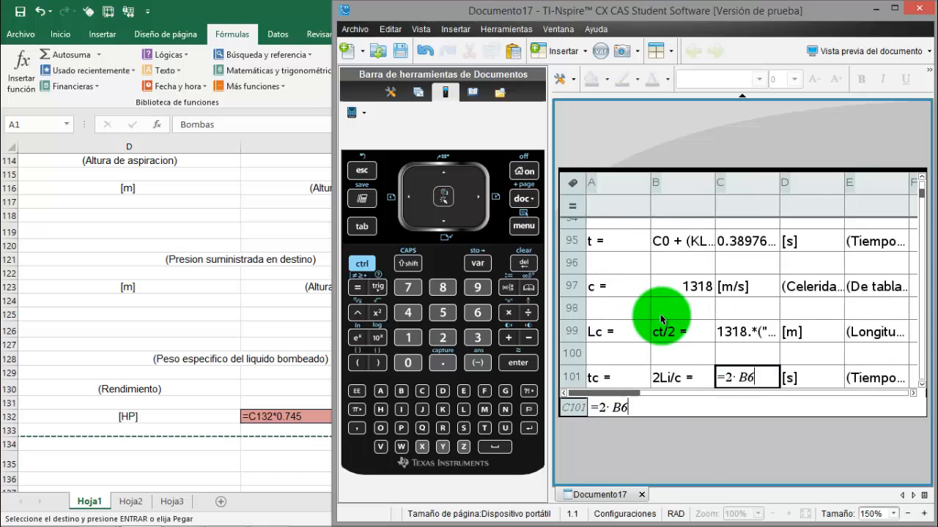
type("(Sobrepresion o depresion producida por el golpe de ariete)=(2*B60*C73)/(9.8*C95")
key("Return")
type("Δh =")
key("Return")
key("Left")
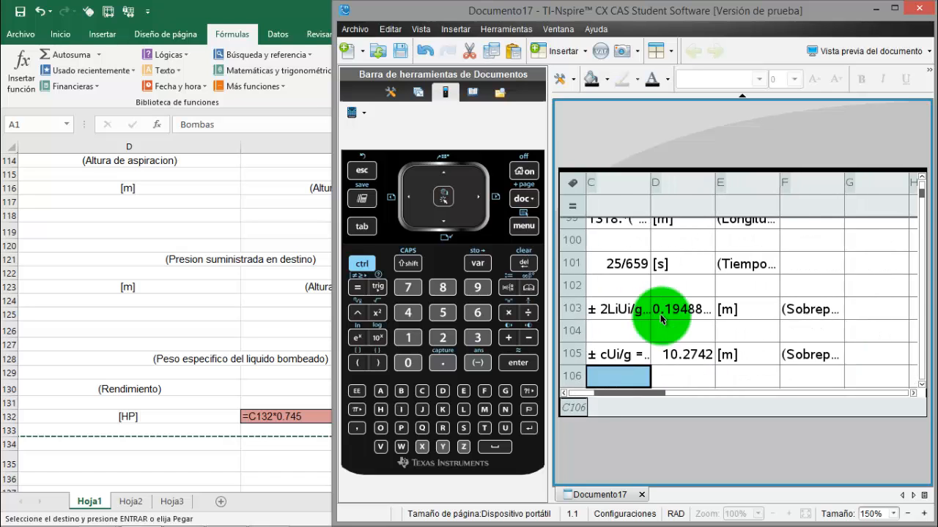
key("Down")
key("Down")
key("Right")
key("Right")
key("Down")
key("Down")
key("Right")
key("Right")
key("Down")
key("Down")
key("Down")
key("Right")
key("Right")
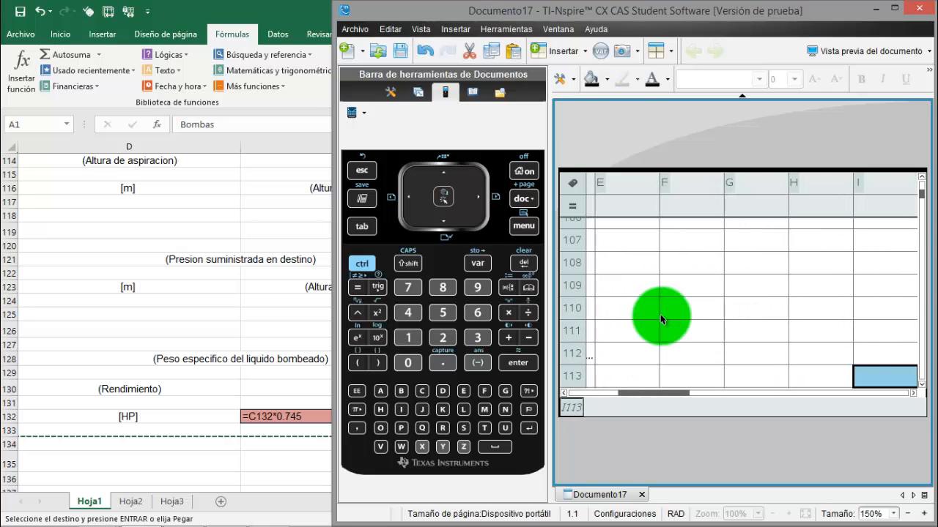
type("1[m](Altura de aspiracion)(En caso[m](Altura g")
key("Down")
key("Left")
key("Down")
key("Down")
key("Left")
key("Left")
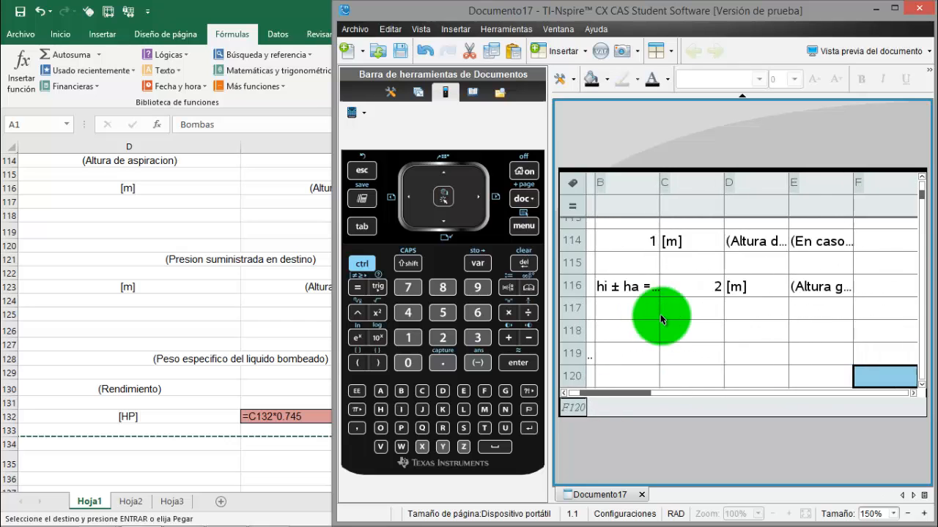
type("Altura mpi /δ =(Presion suministrada en destino)Hm =(Altura m=C116+((C73^2/(")
key("Return")
key("Down")
key("Down")
key("Right")
key("Right")
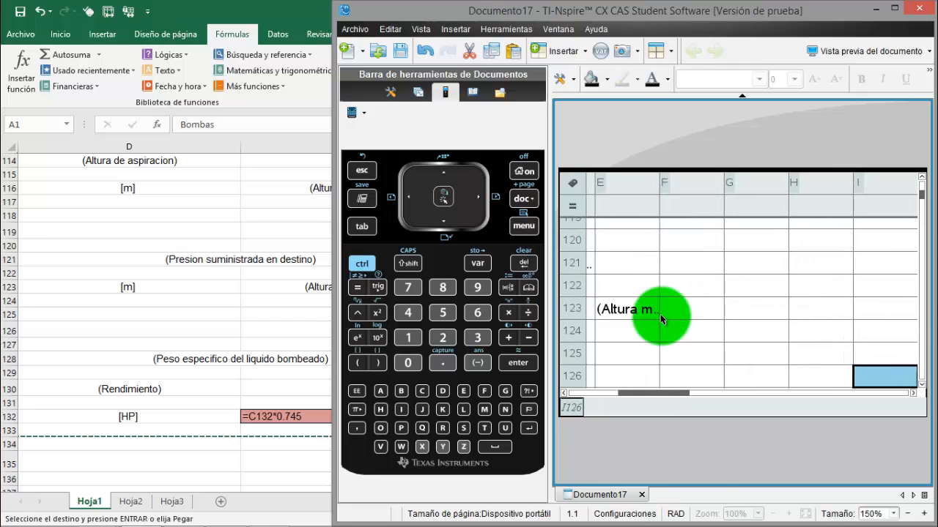
key("Down")
key("Left")
key("Left")
key("Left")
key("Left")
key("Down")
key("Down")
key("Right")
key("Right")
key("Down")
key("Left")
key("Left")
key("Left")
key("Left")
type("=(B128*B7*C123)/(75*B130)")
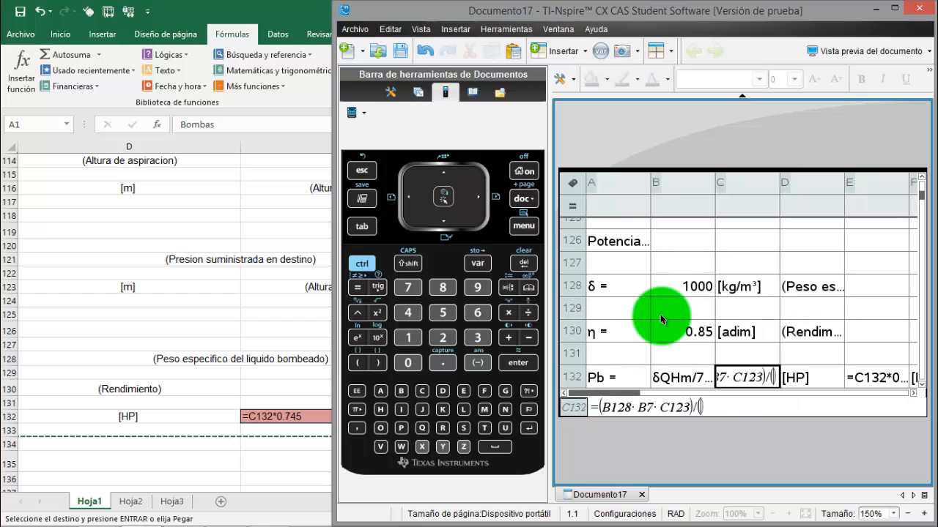
key("Return")
key("Up")
key("Right")
key("Right")
type("=C132*0.745")
key("Return")
key("Right")
key("Right")
key("Right")
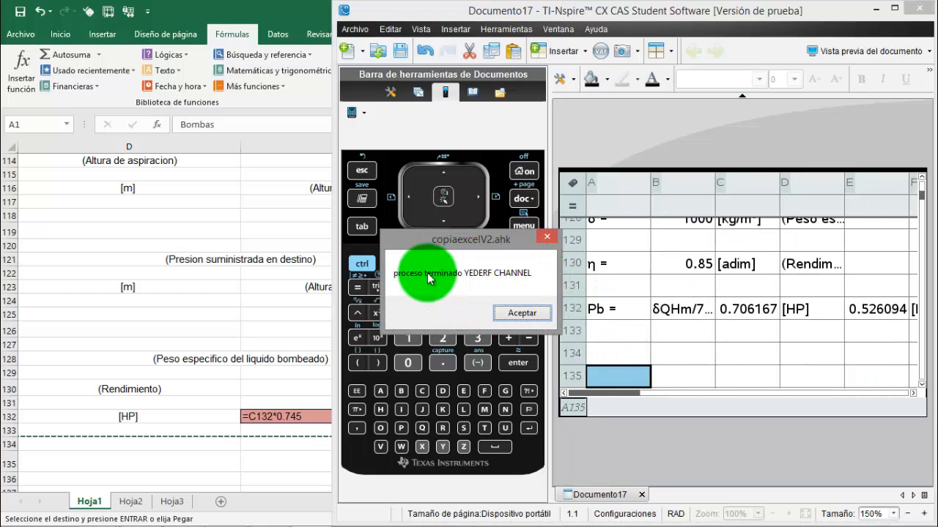
left_click(515, 315)
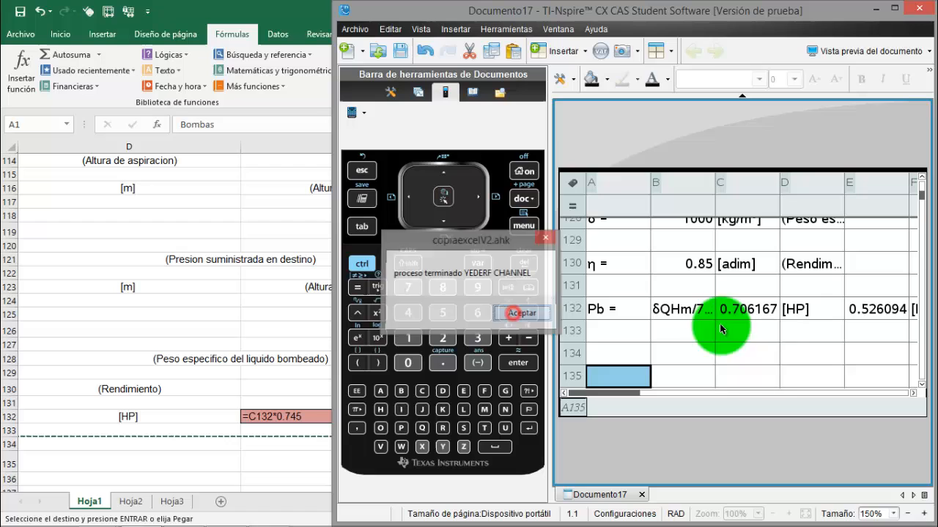
left_click(685, 351)
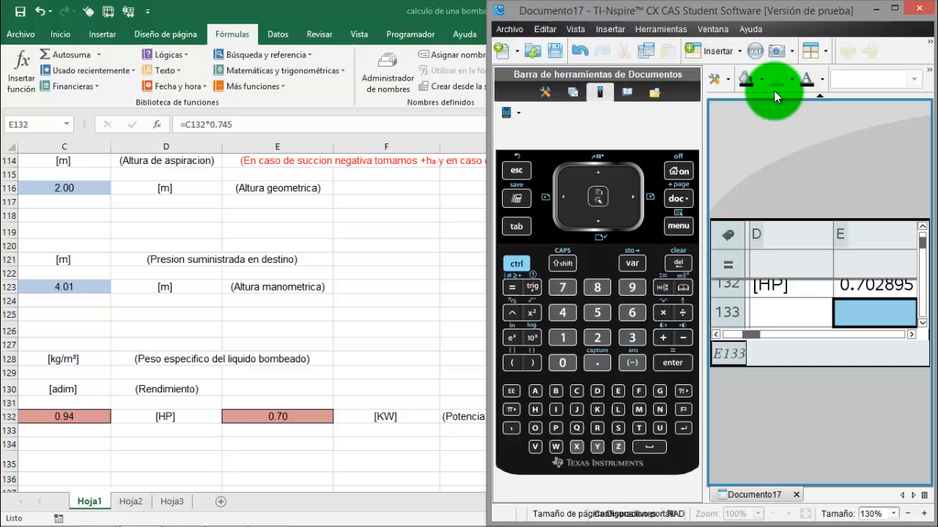
Switch the document preview from Computadora to Dispositivo portátil
left_click(577, 31)
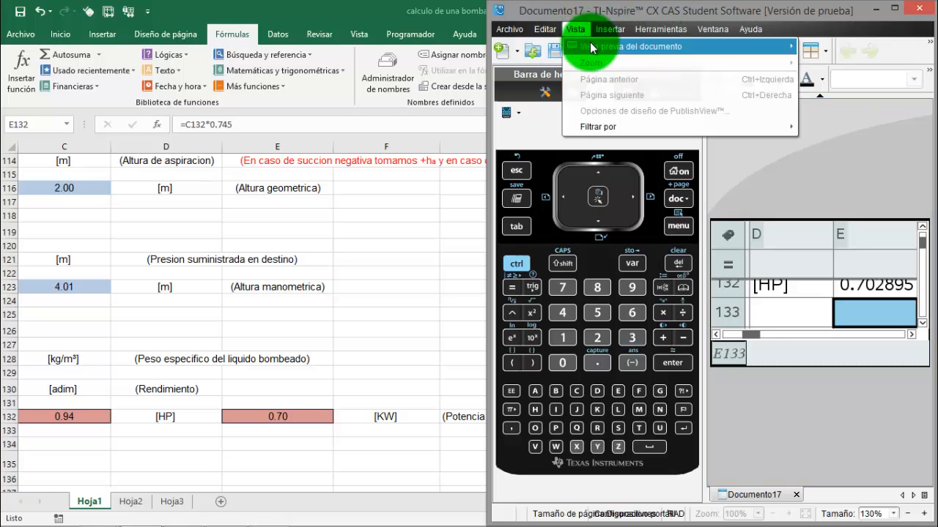
mouse_move(605, 46)
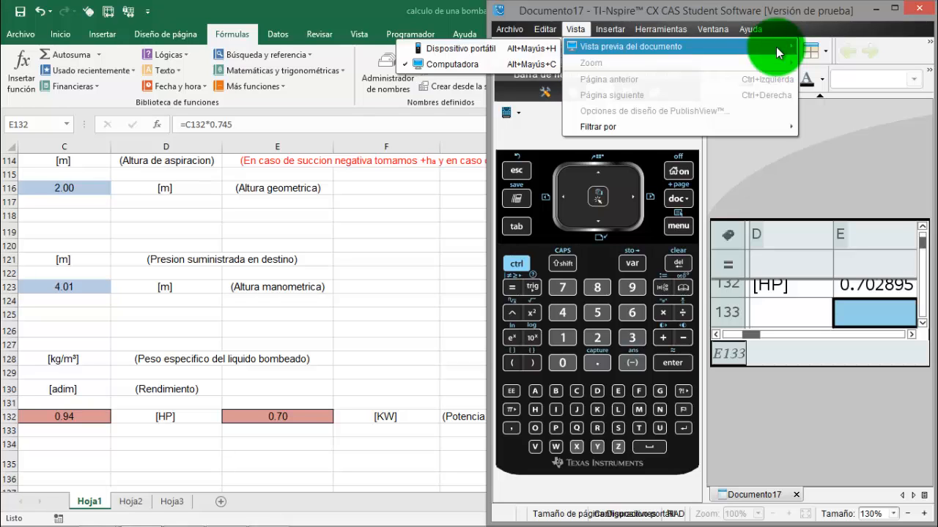
left_click(487, 51)
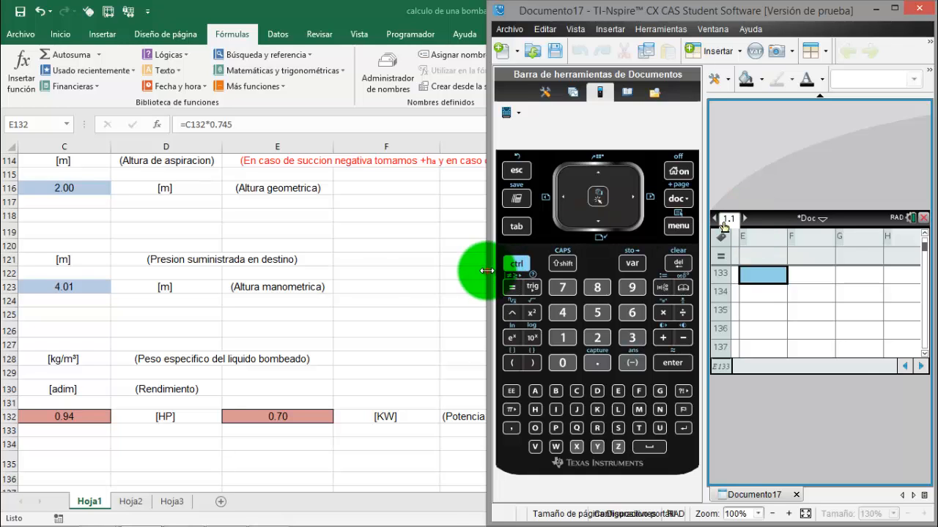
Widen the TI-Nspire window over the Excel sheet and enlarge the handheld preview to 150%
left_click_drag(487, 271, 359, 271)
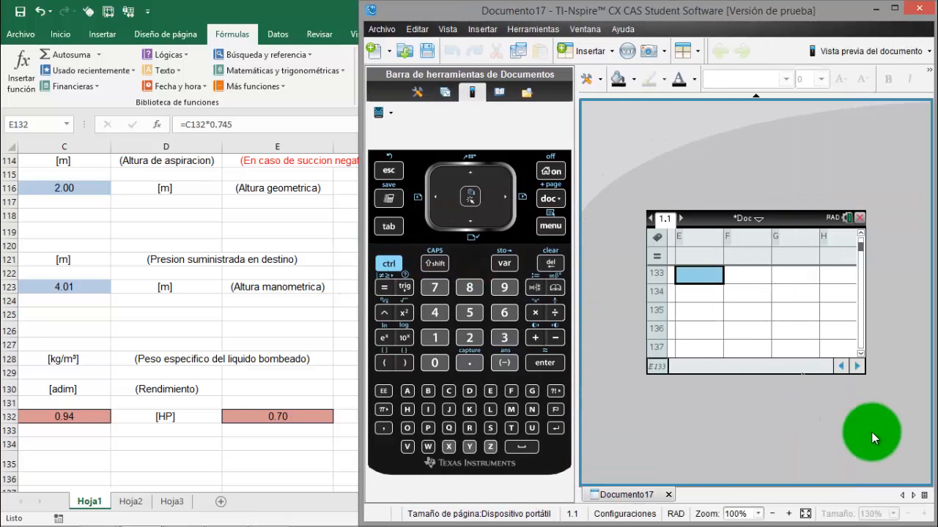
left_click(787, 515)
left_click(787, 514)
left_click(787, 514)
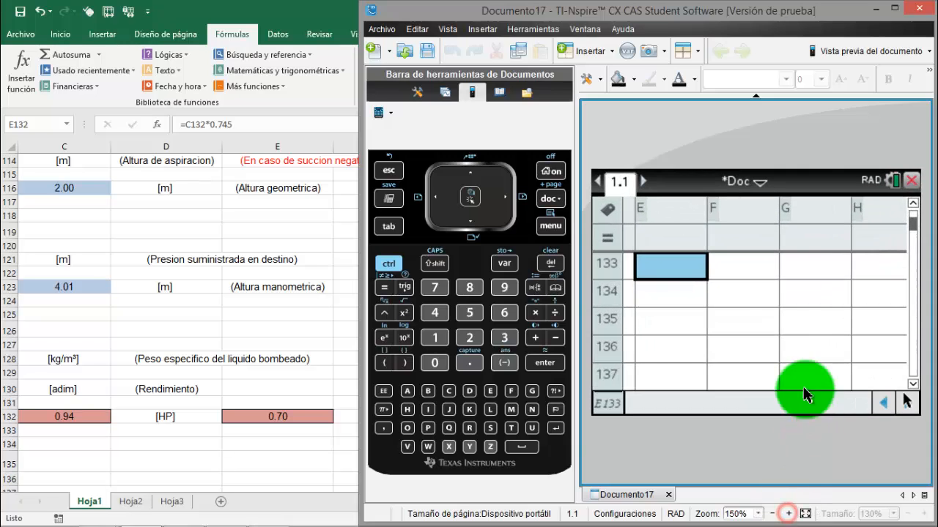
Review the transferred rows in the handheld preview from row 133 back up to cell A1
left_click(690, 314)
scroll(673, 327, "up", 6)
scroll(673, 326, "up", 9)
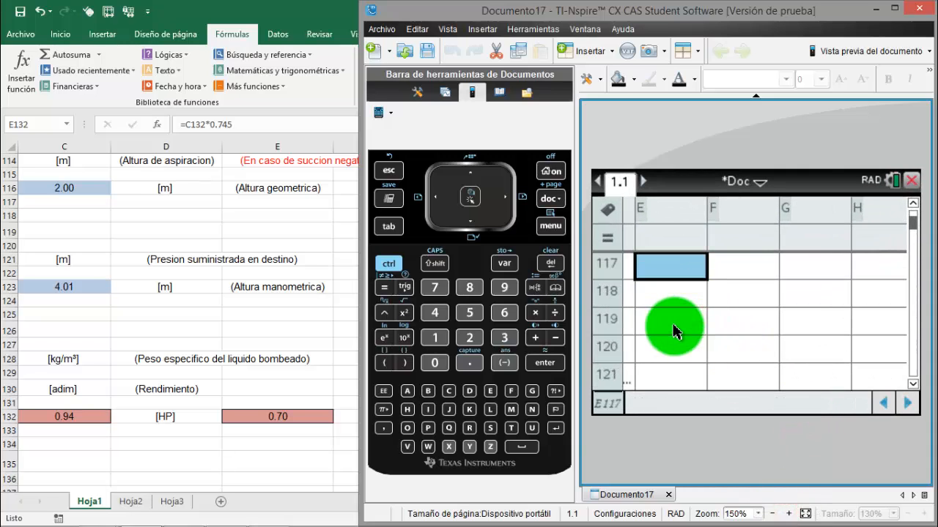
scroll(663, 320, "up", 7)
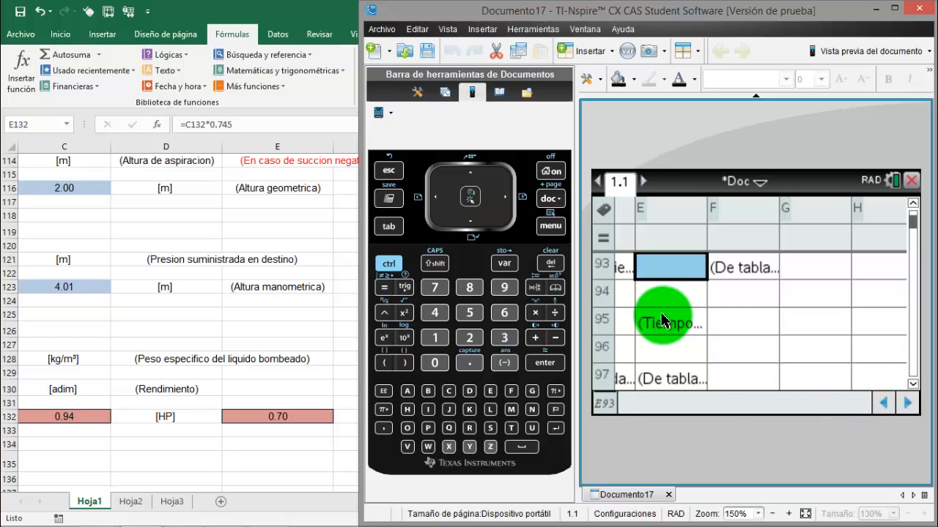
left_click(438, 202)
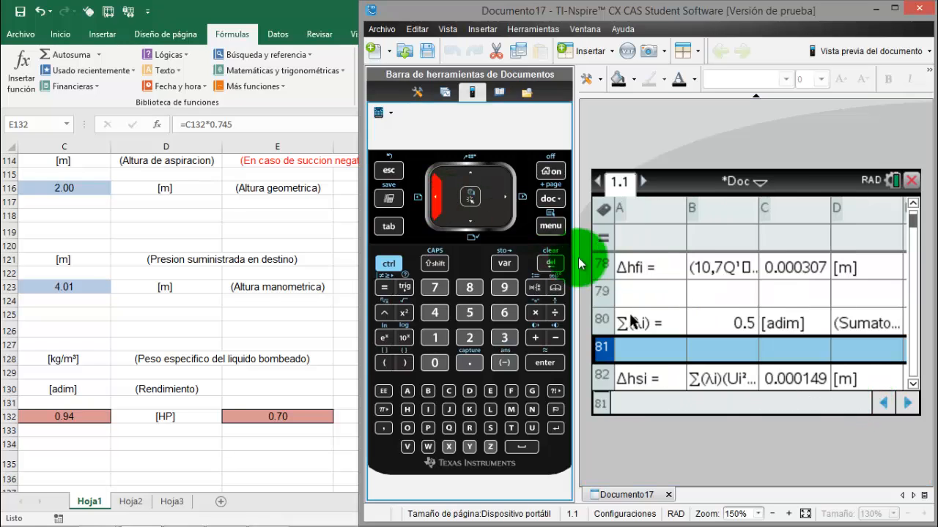
left_click(652, 270)
scroll(662, 276, "up", 12)
scroll(663, 282, "up", 10)
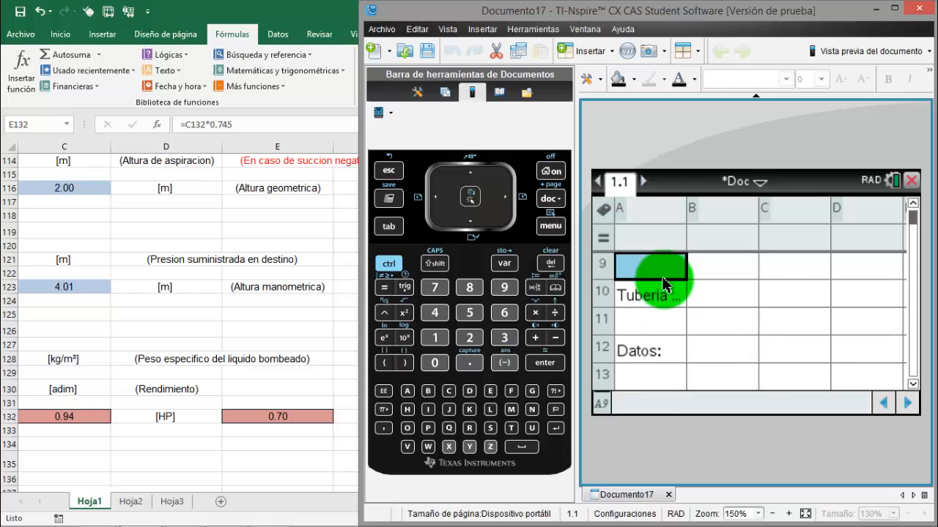
left_click(712, 273)
scroll(709, 282, "up", 3)
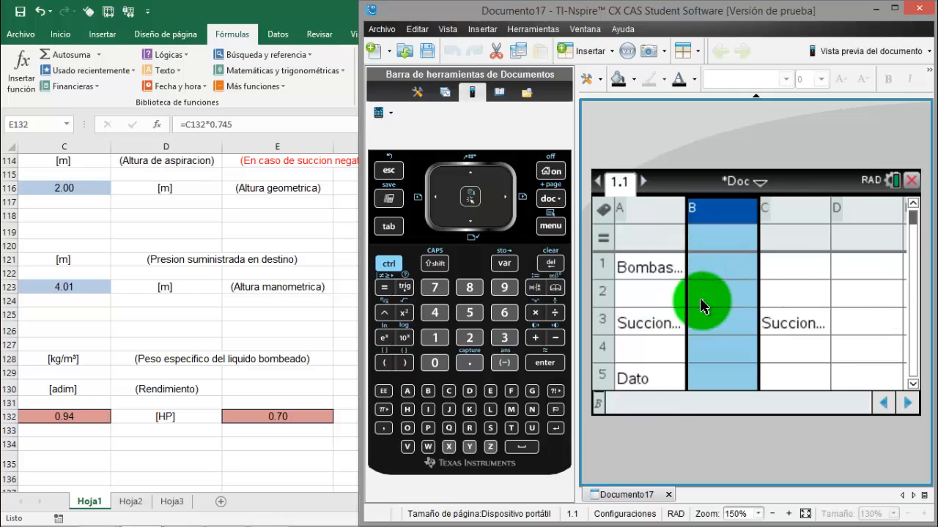
key("Escape")
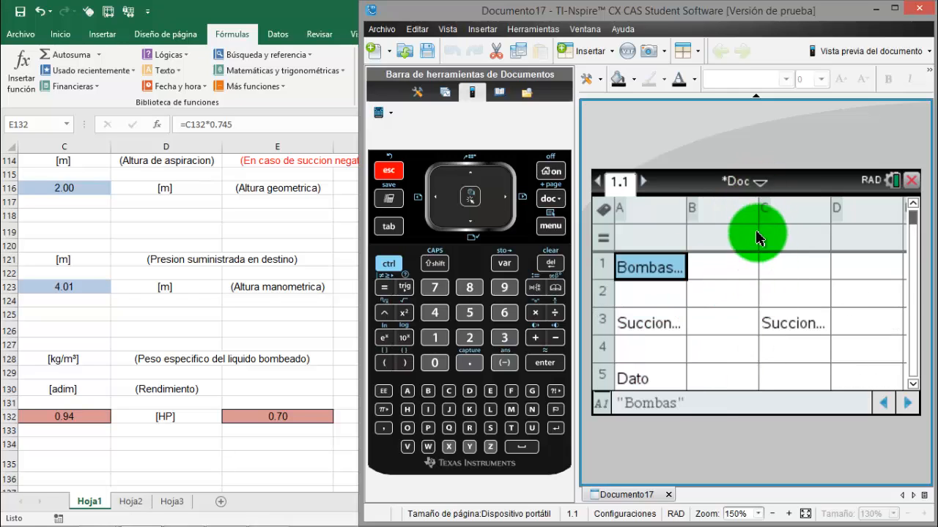
Save the document in Mis documentos under the file name videoexcel
left_click(762, 184)
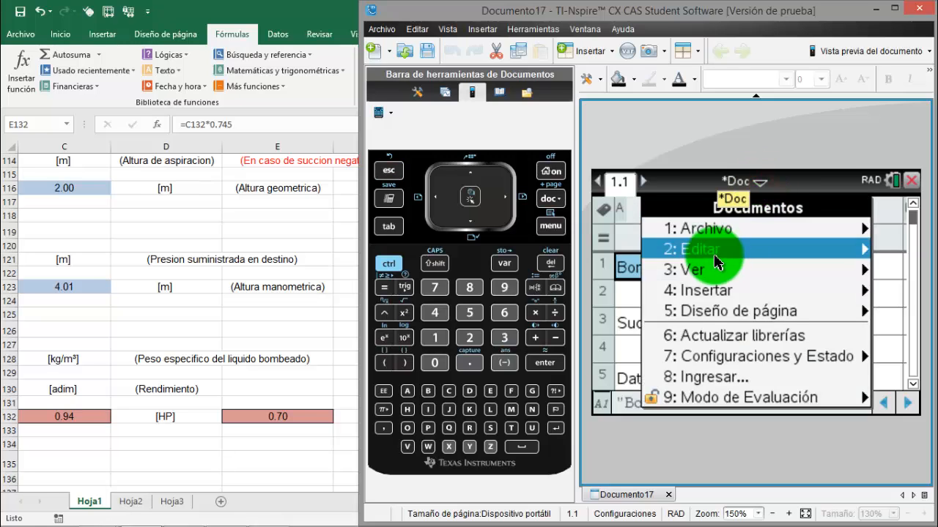
left_click(726, 229)
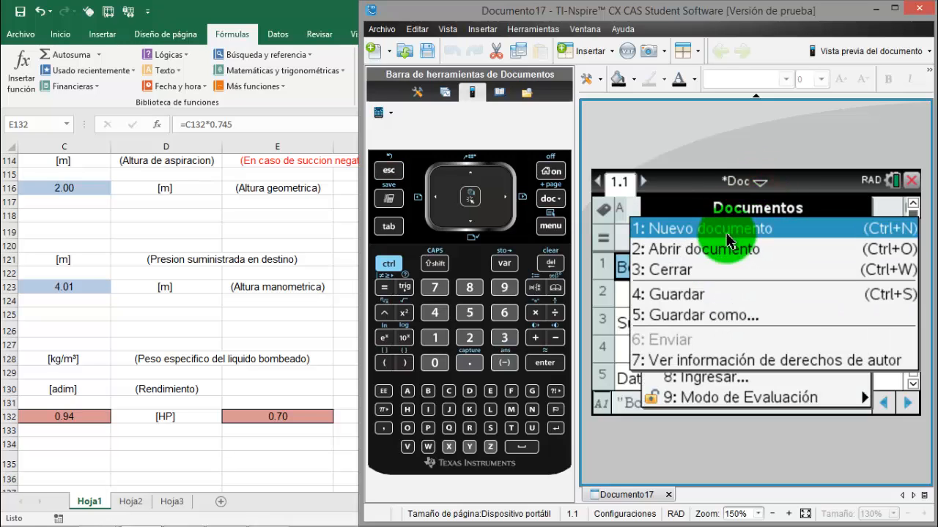
left_click(689, 296)
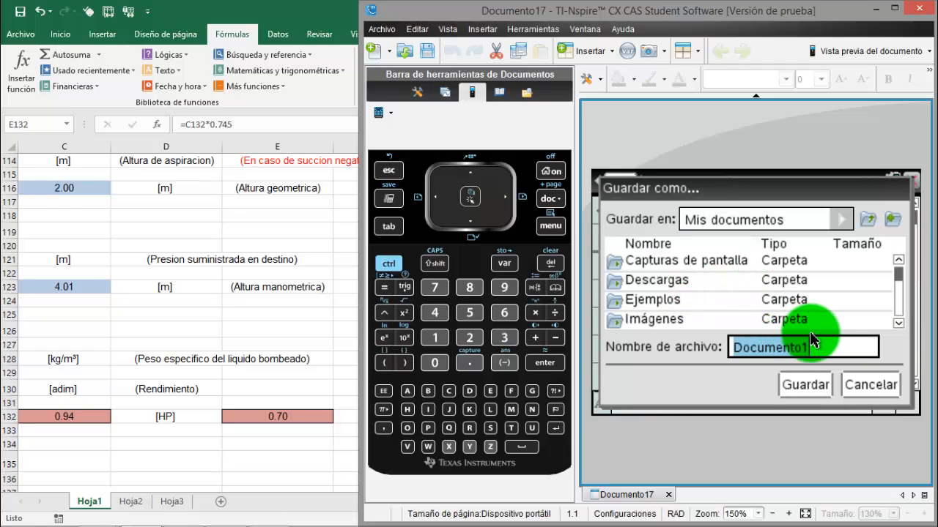
type("vie")
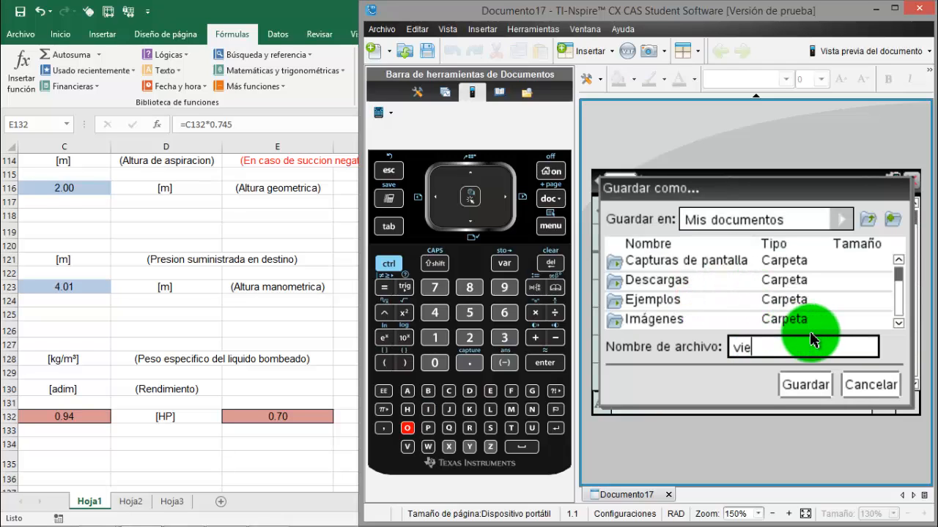
key("BackSpace")
type("deoexcel")
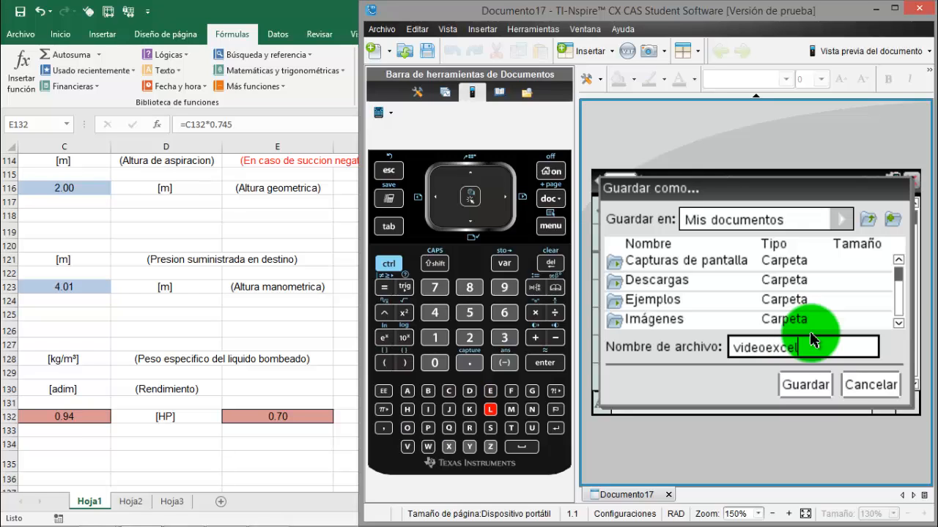
left_click(806, 388)
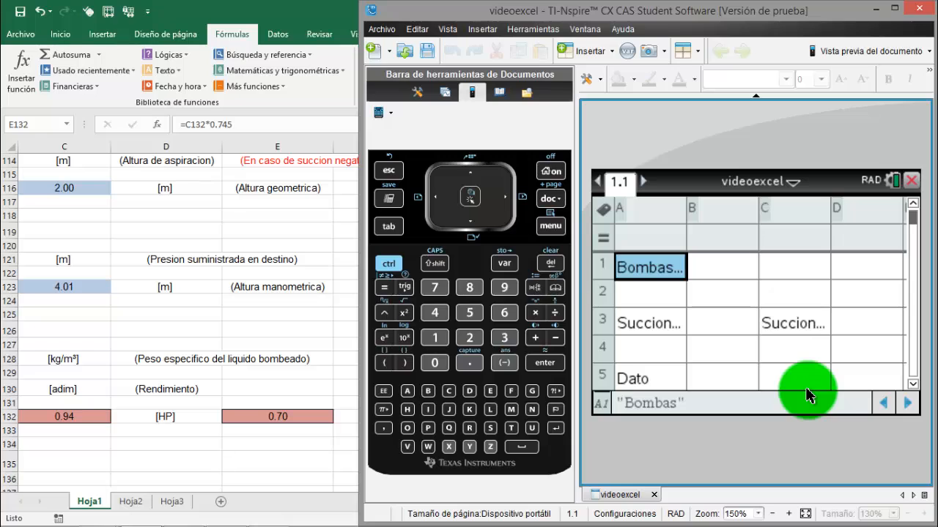
Close the document and locate the videoexcel file in the calculator's Mis documentos list
left_click(911, 180)
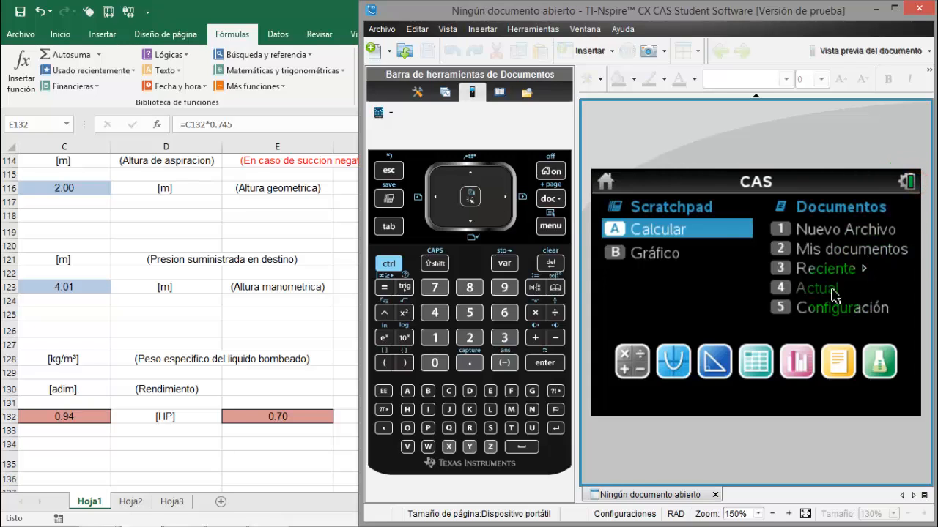
left_click(847, 257)
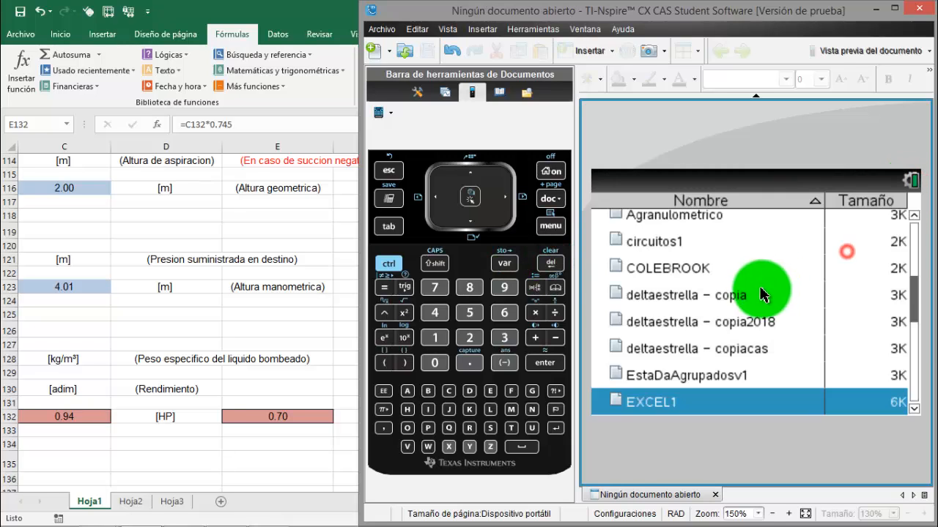
key("v")
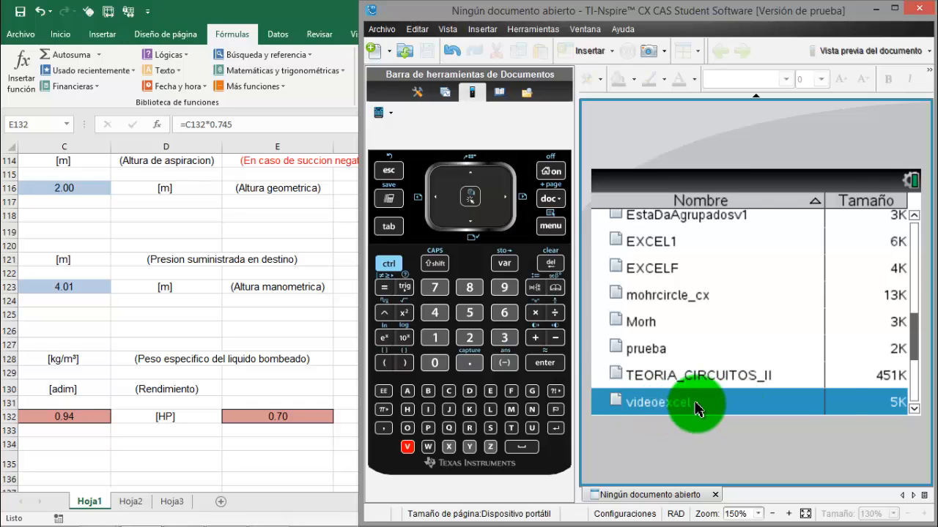
Find videoexcel.tns in the TI-Nspire CX folder under Documentos in File Explorer and open the document
key("super+e")
double_click(527, 264)
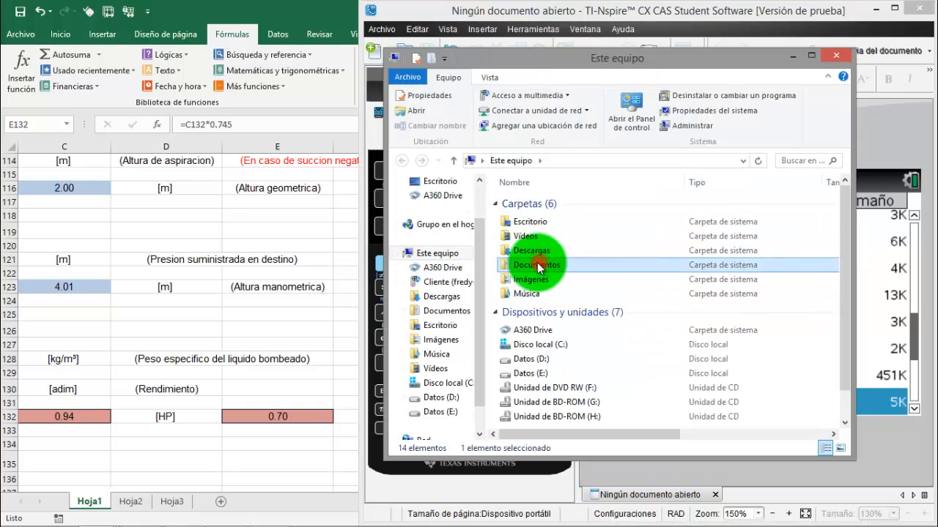
left_click(525, 320)
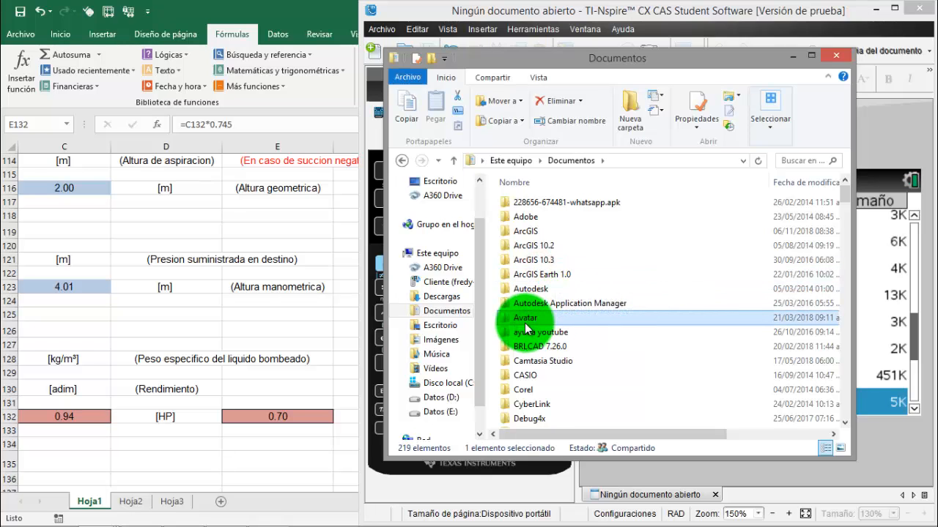
key("t")
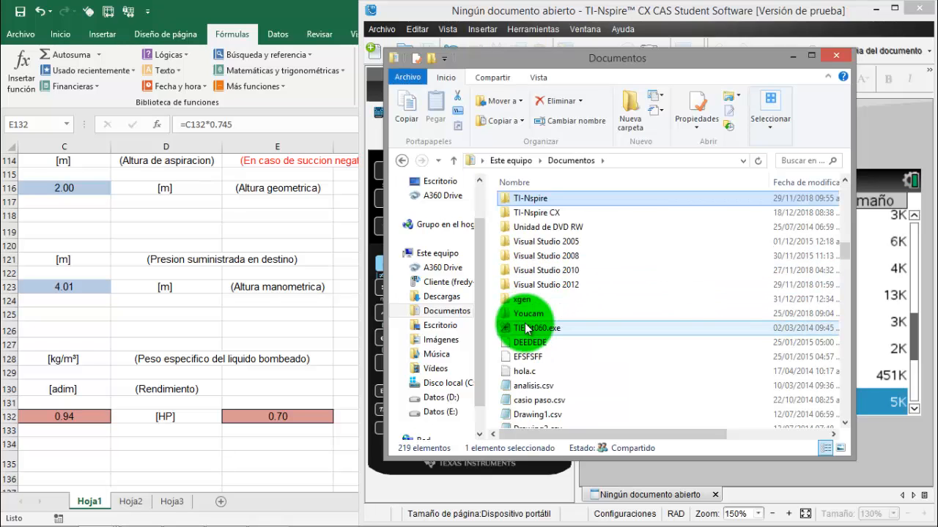
double_click(541, 212)
left_click(566, 347)
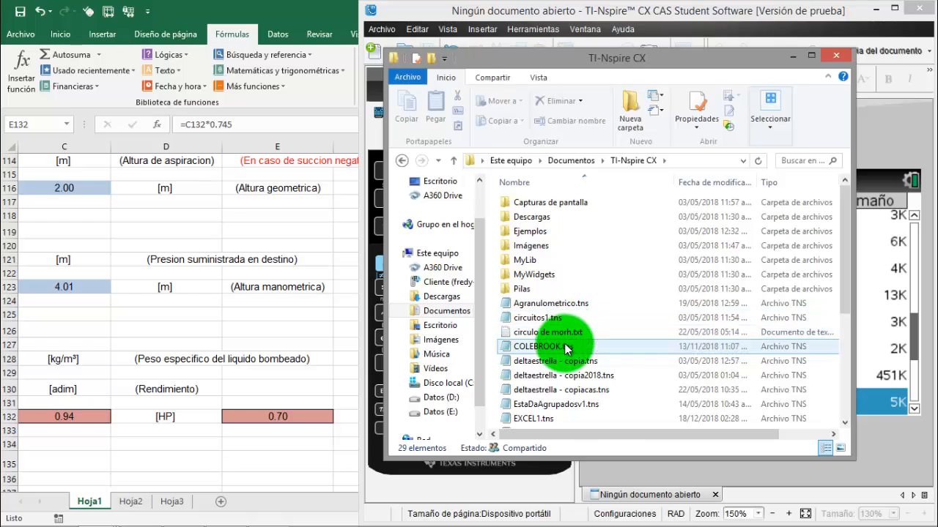
scroll(564, 366, "down", 3)
left_click(545, 423)
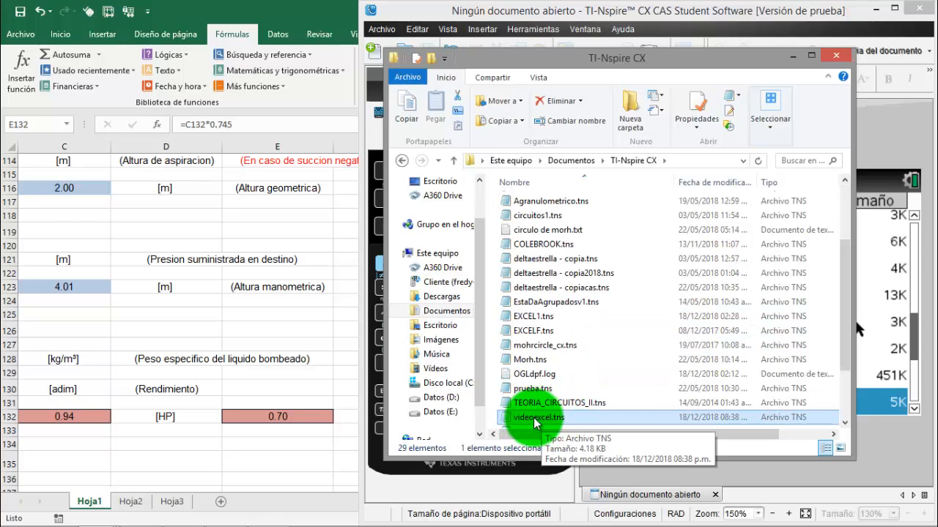
double_click(535, 419)
Set the document's calculation mode to Aproximado so cell C101 displays a decimal instead of a fraction
left_click(799, 332)
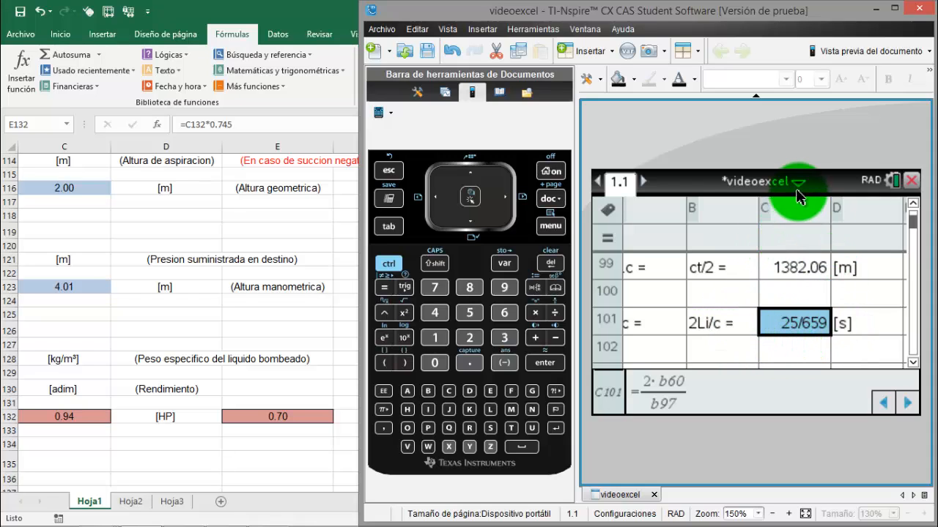
key("Escape")
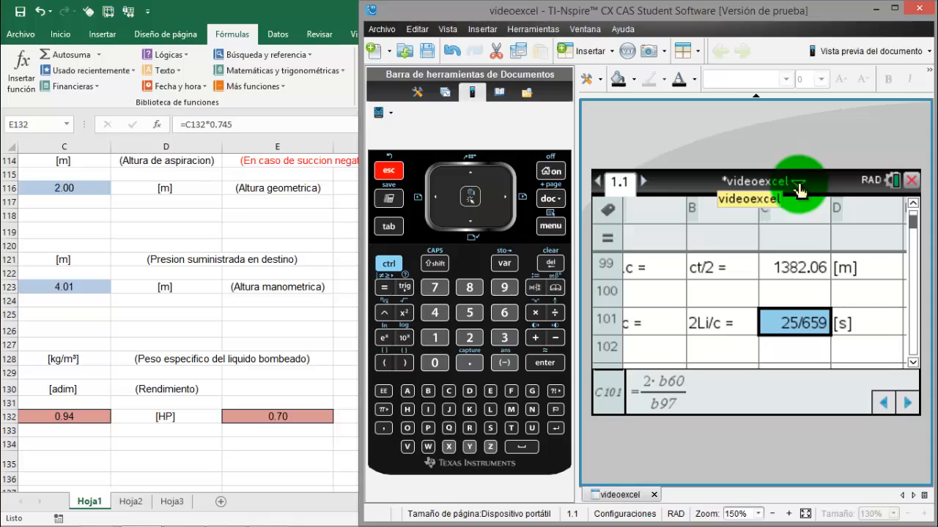
left_click(798, 189)
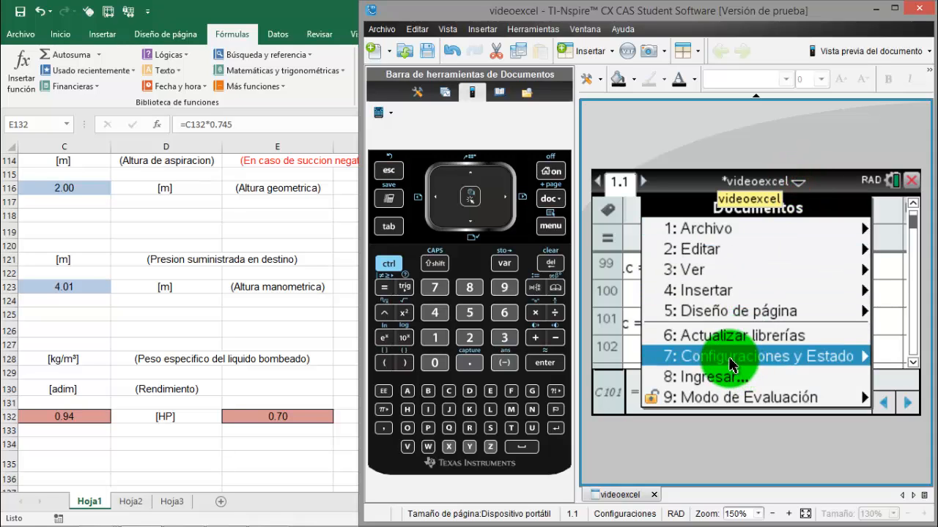
mouse_move(759, 365)
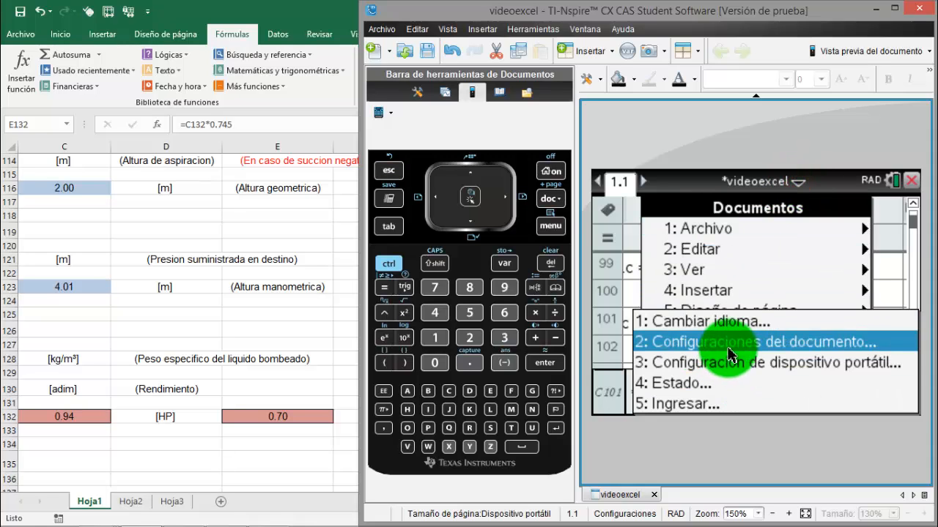
left_click(773, 347)
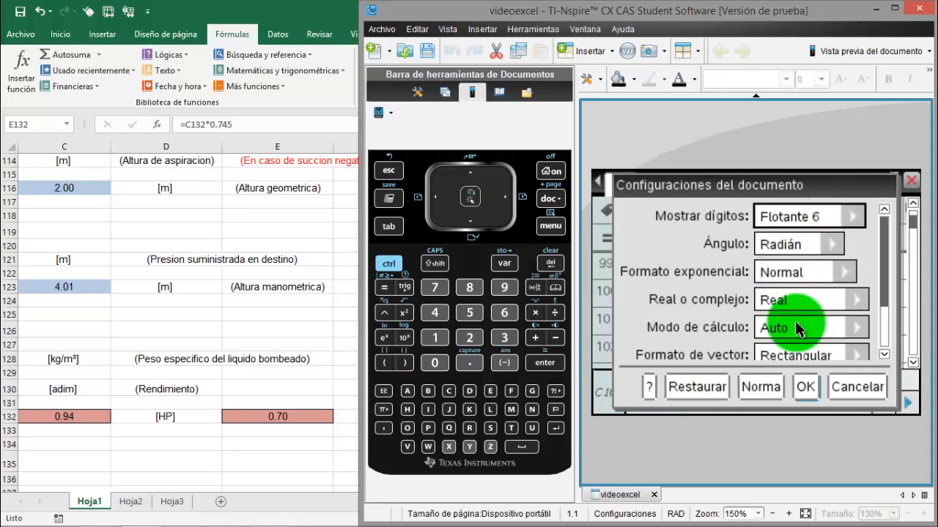
left_click(855, 328)
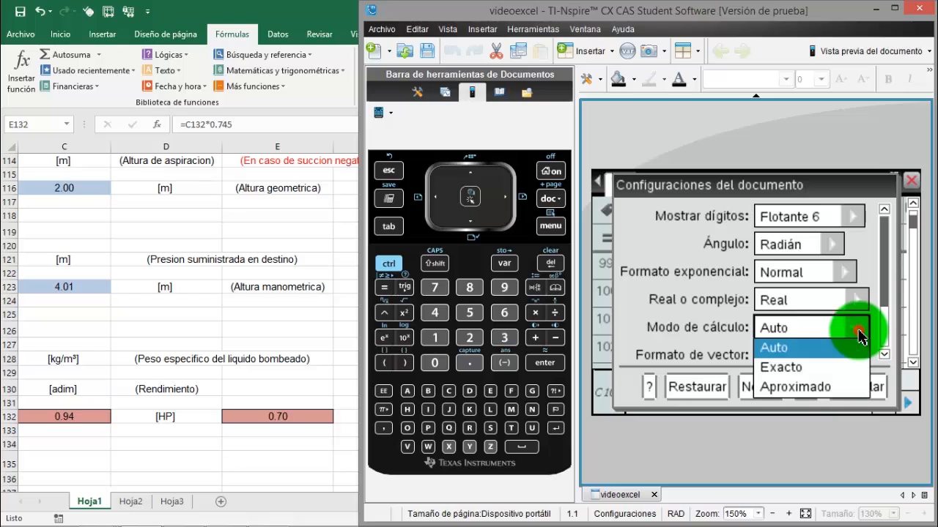
left_click(779, 388)
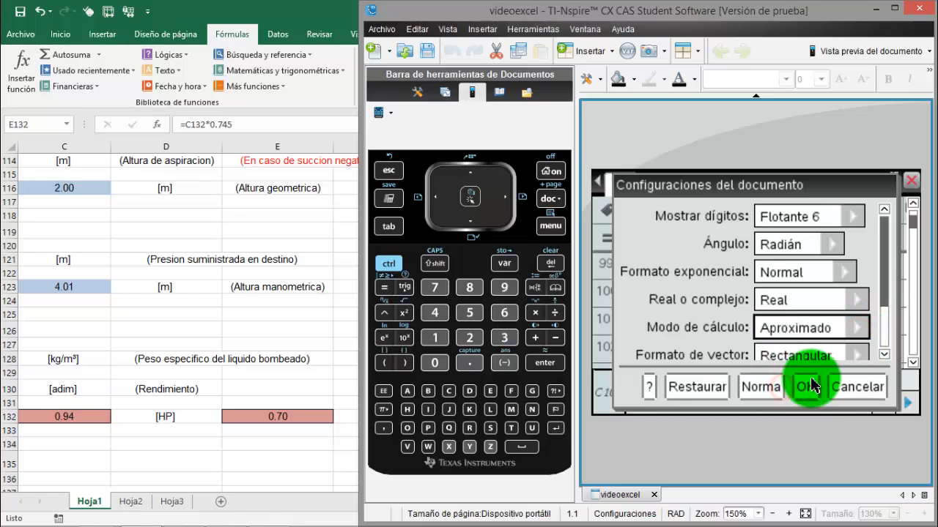
left_click(805, 388)
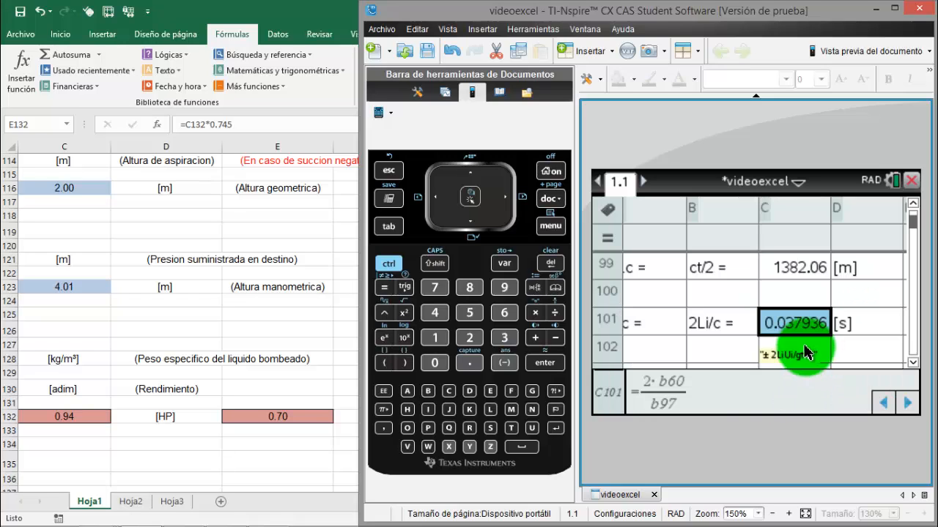
Select cell C102 and save the videoexcel document under its existing name
left_click_drag(799, 327, 784, 351)
left_click(788, 351)
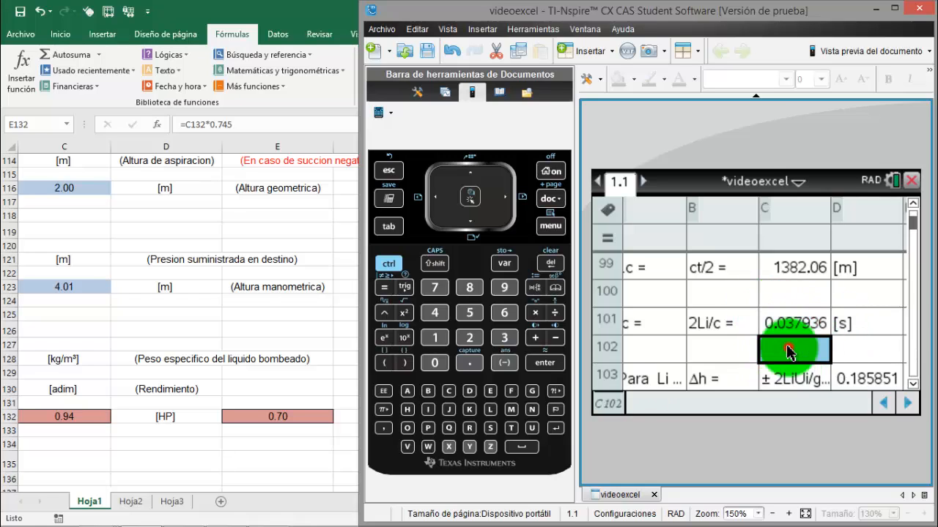
left_click(800, 182)
left_click(782, 230)
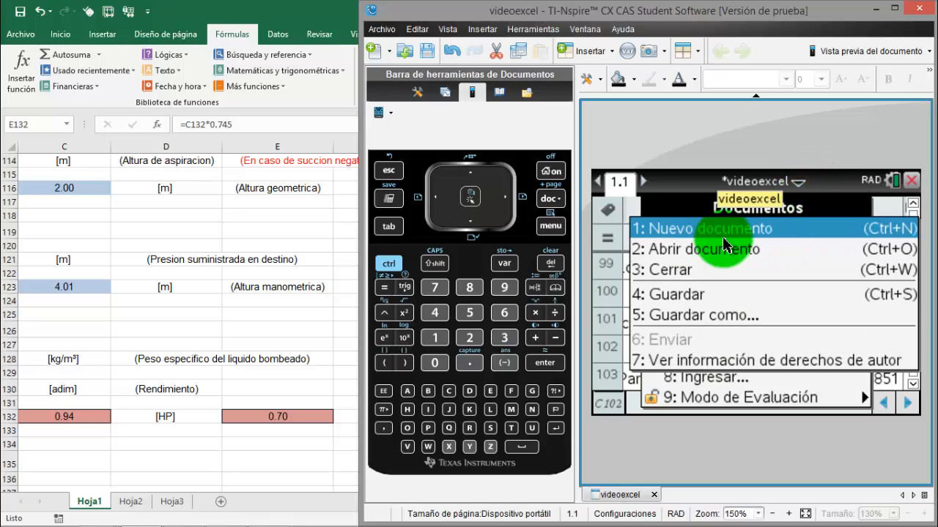
left_click(699, 293)
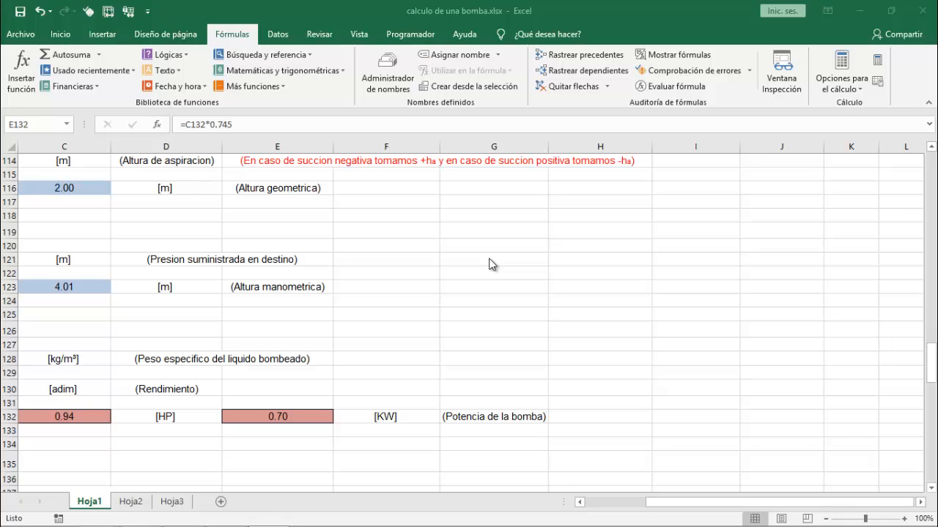
Exit the AutoHotkey script running in the system tray
mouse_move(819, 520)
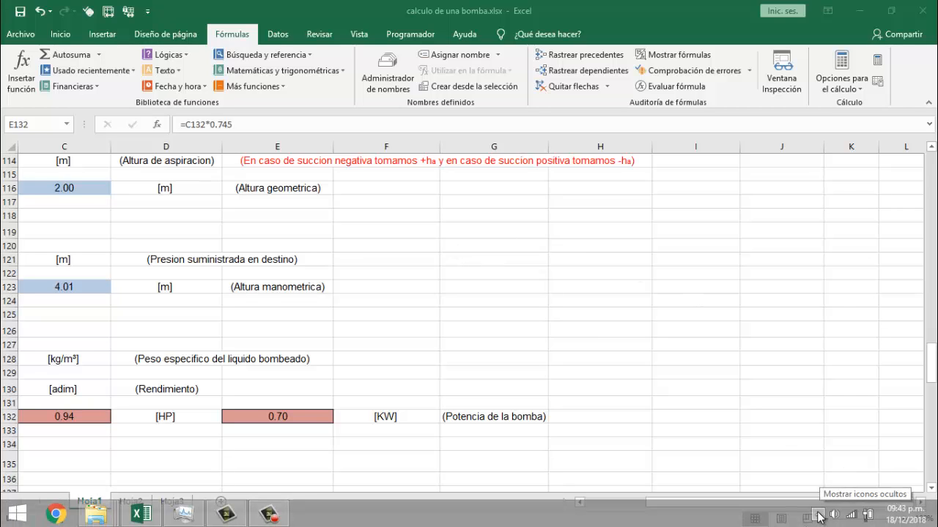
left_click(818, 516)
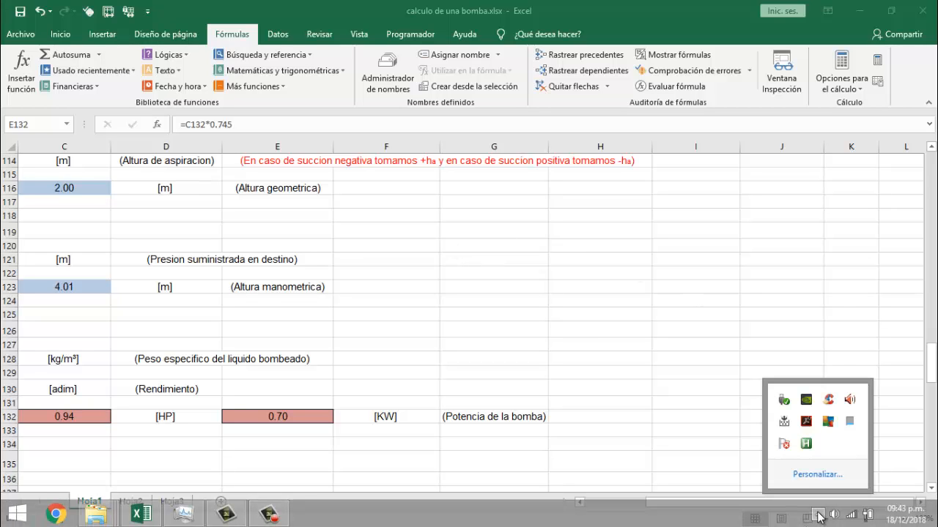
right_click(806, 444)
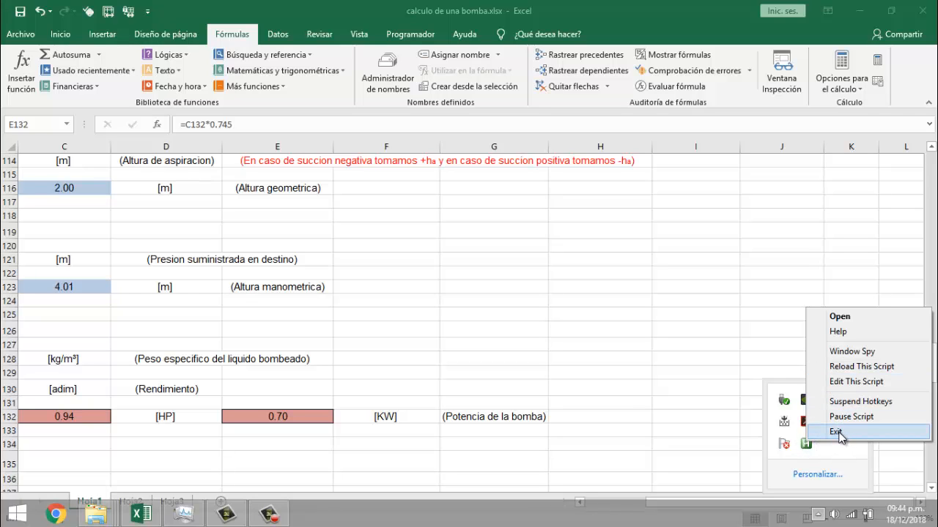
left_click(837, 432)
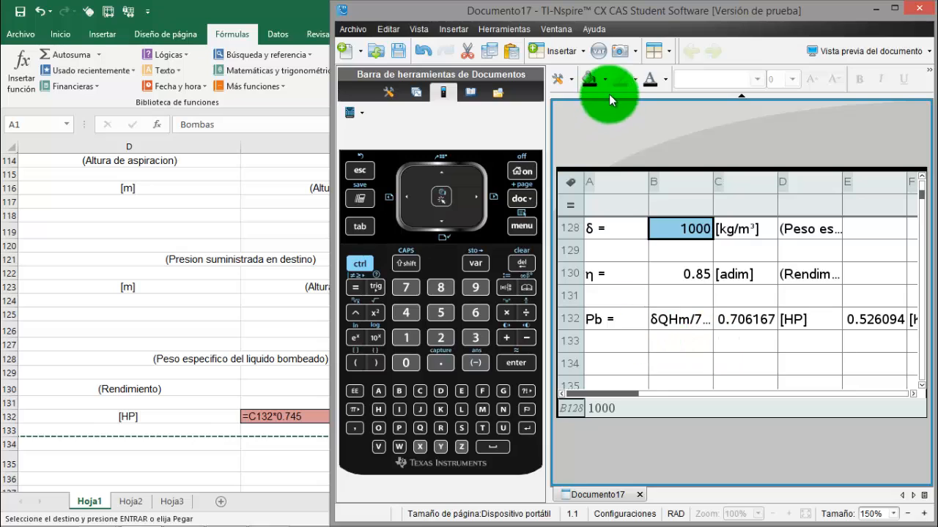
Turn on automatic hiding of the documents toolbox in the TI-Nspire software to widen the spreadsheet of Documento17
left_click(557, 29)
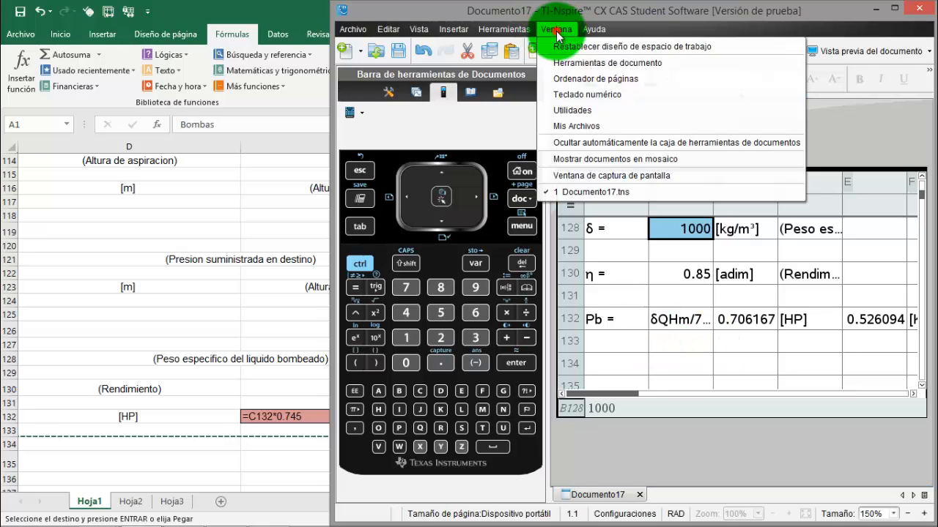
left_click(586, 145)
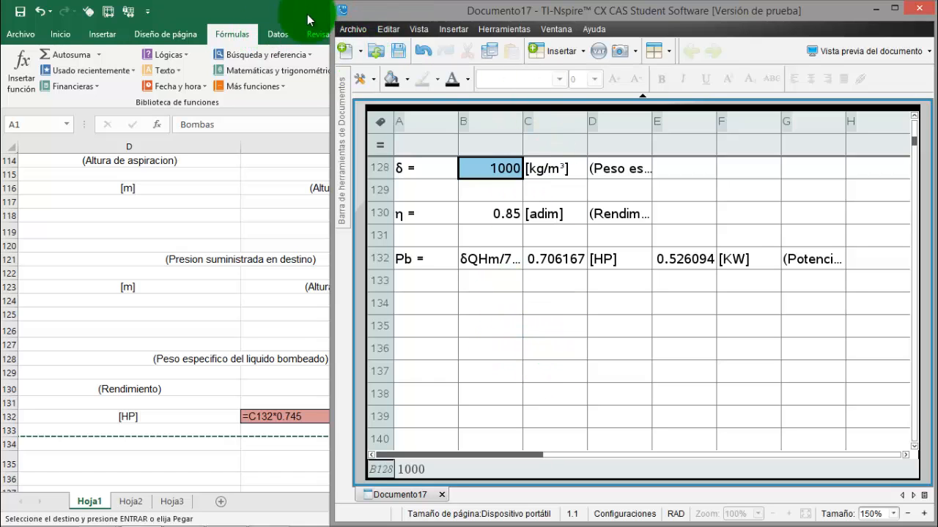
Switch to the Excel workbook and turn off the display of formulas so Hoja1 shows calculated values
left_click(271, 14)
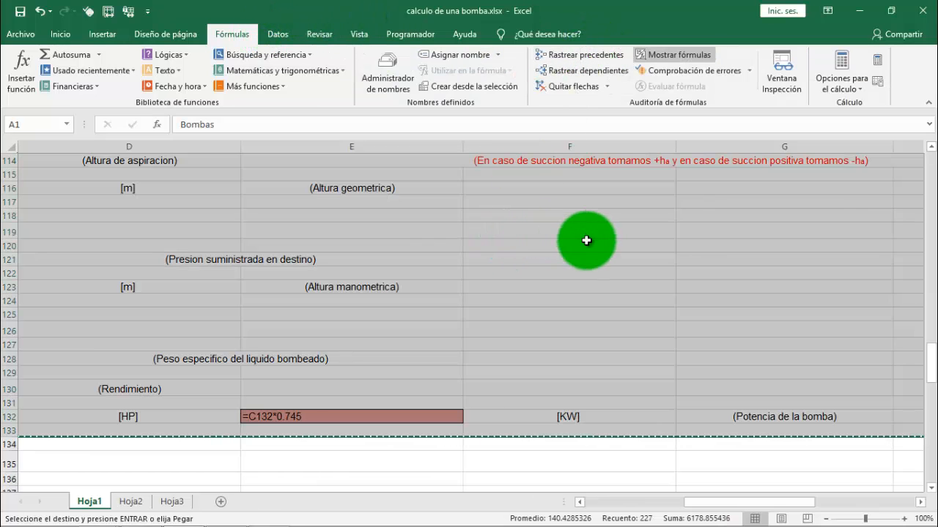
left_click(525, 259)
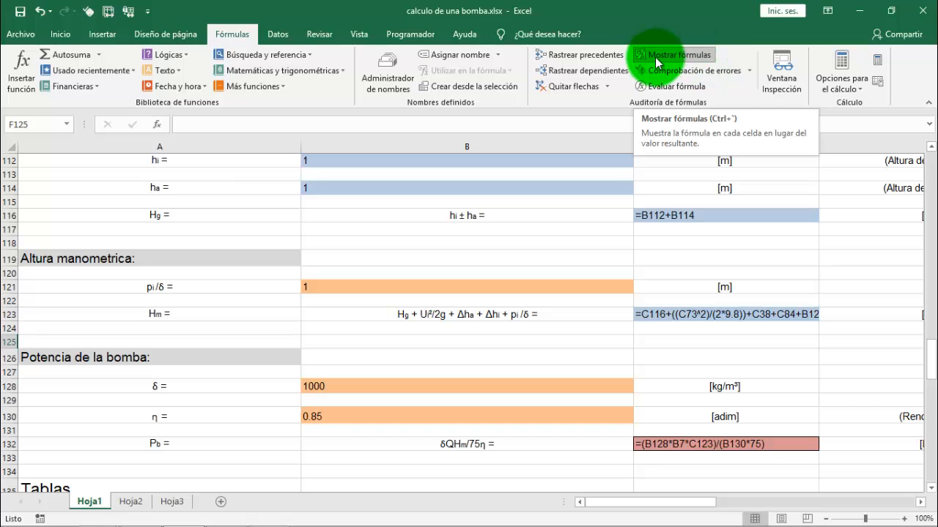
left_click(691, 58)
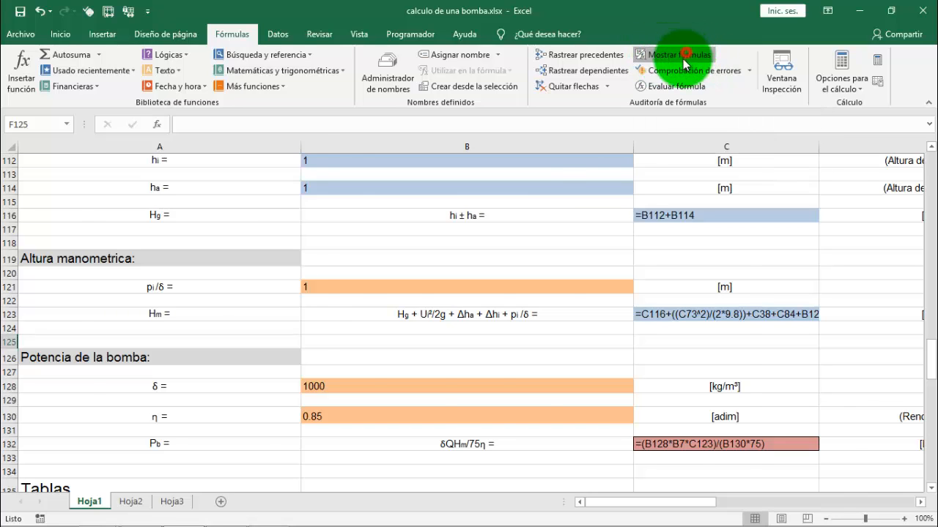
left_click(388, 346)
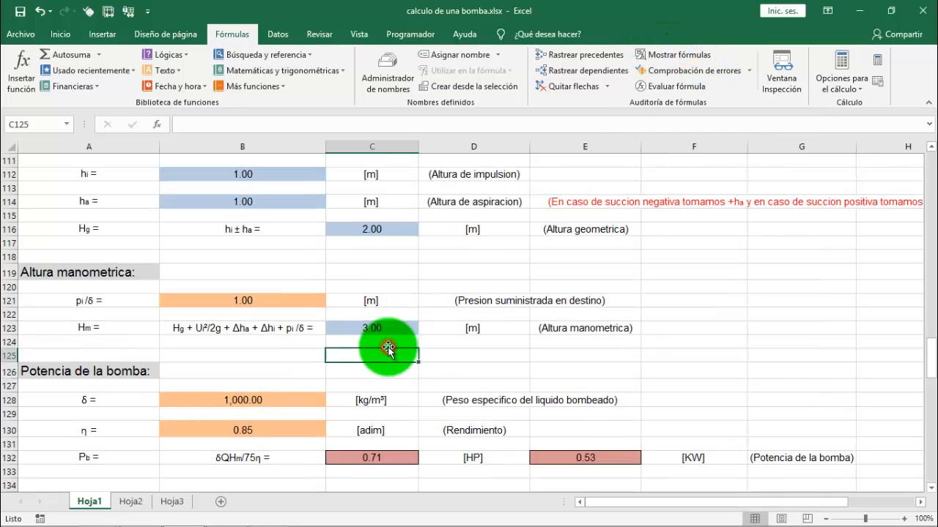
Return to the start of Hoja1 and switch to the TI-Nspire software to compare the first heading rows of Documento17
scroll(388, 347, "up", 12)
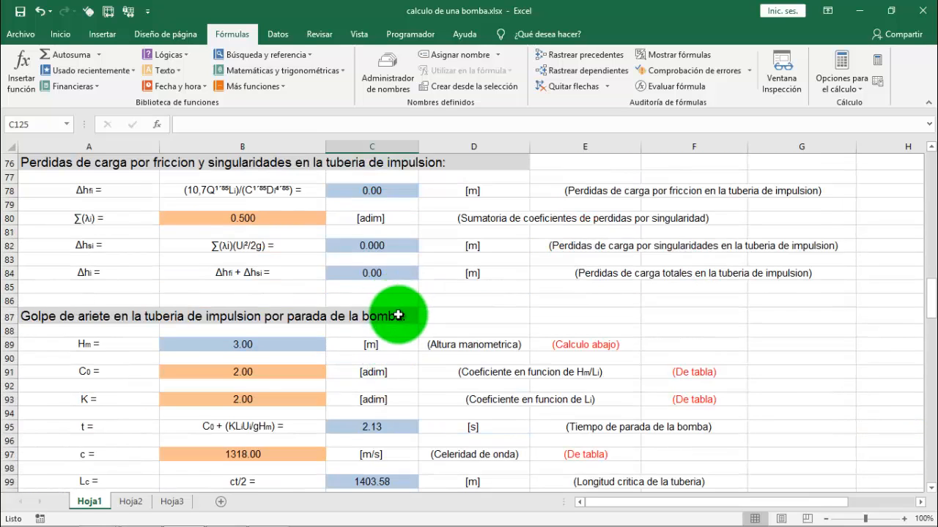
scroll(401, 315, "up", 2)
scroll(403, 313, "up", 10)
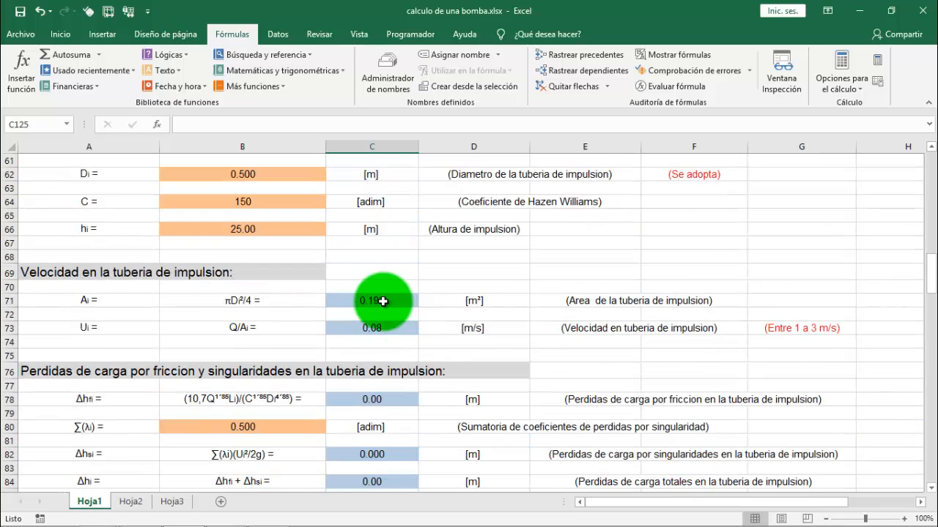
scroll(380, 335, "up", 13)
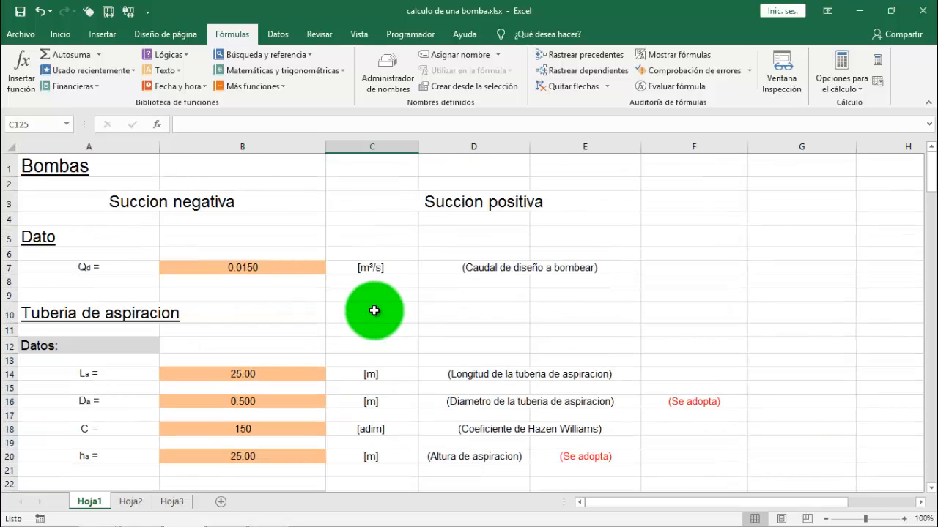
key("alt+Tab")
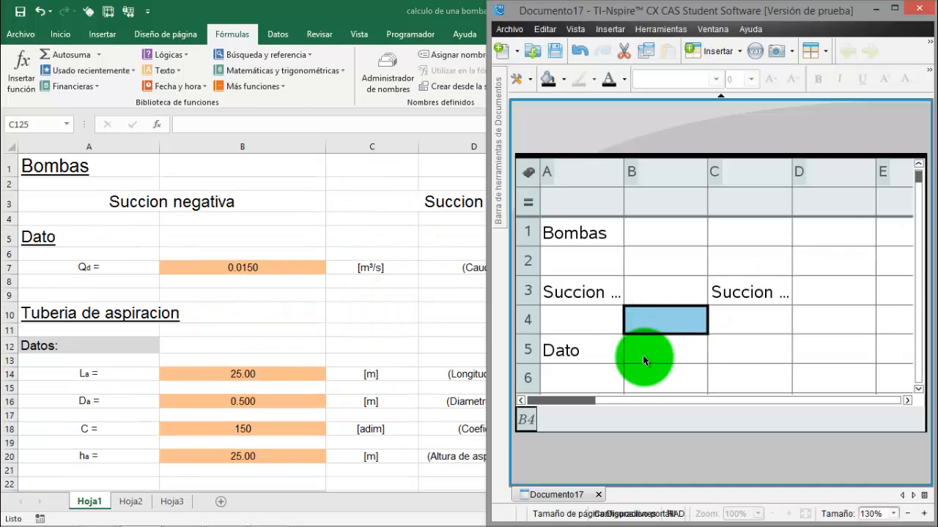
left_click(659, 265)
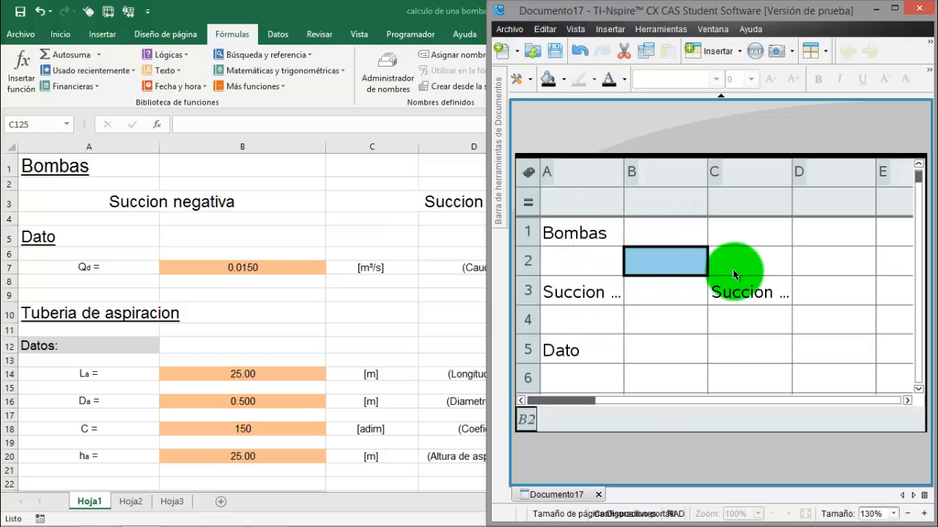
left_click(576, 356)
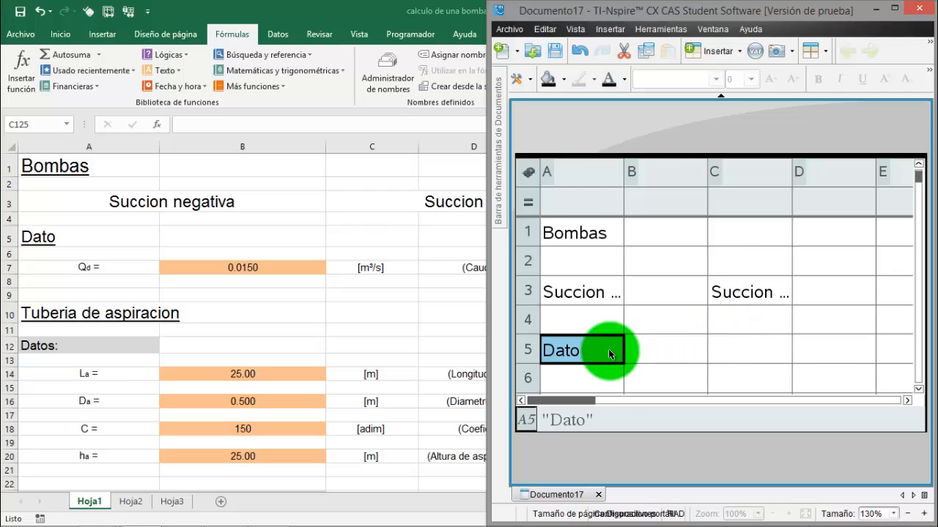
Look through rows 5 to 20 of Documento17, covering the Dato and Tuberia de aspiracion sections, against the Excel sheet
key("Down")
key("Down")
key("Down")
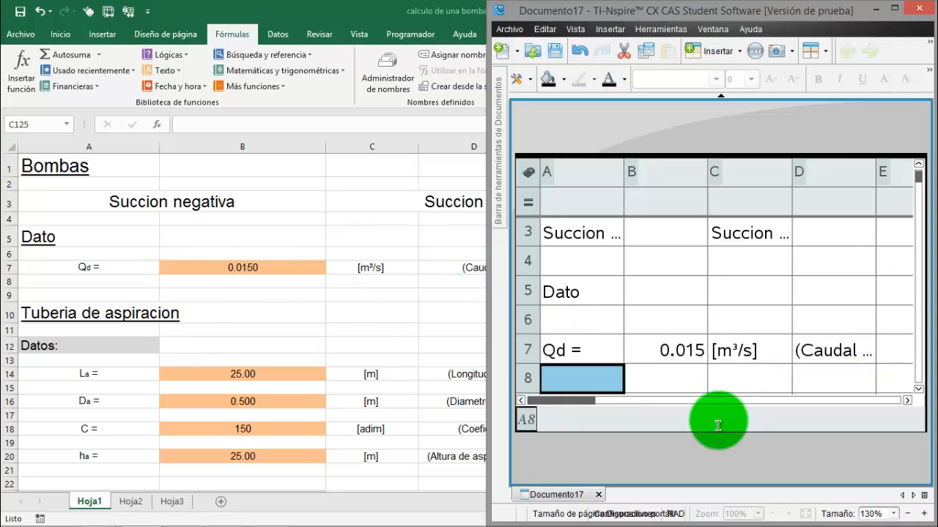
left_click(676, 381)
key("Down")
key("Down")
key("Down")
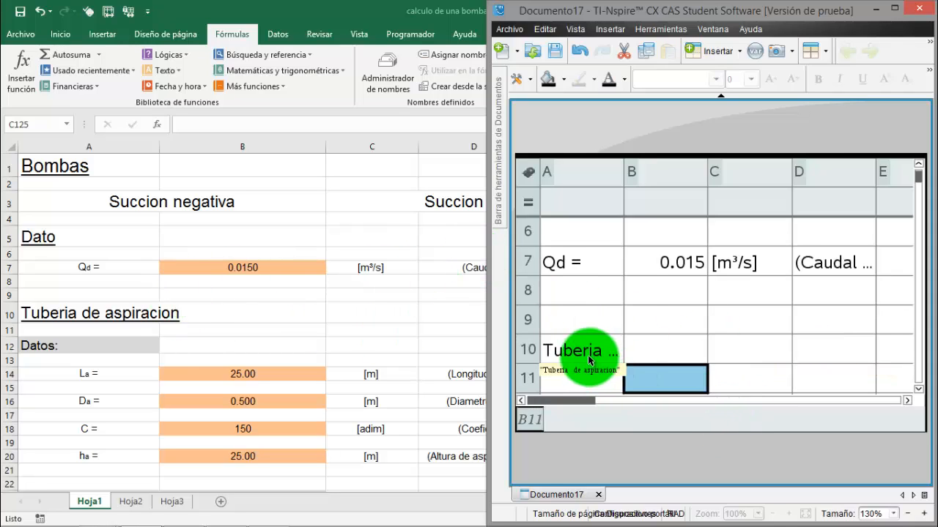
key("Down")
key("Down")
key("Down")
key("Down")
key("Down")
key("Down")
key("Down")
key("Down")
key("Down")
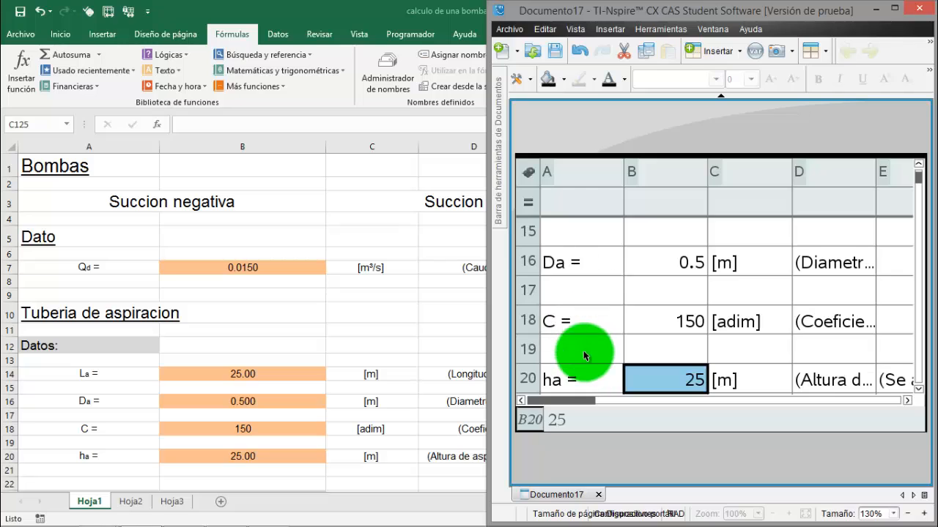
Go back over the transferred rows of Documento17 and check the design flow Qd in cell B7 against Excel
key("Up")
key("Up")
key("Up")
key("Up")
key("Up")
key("Up")
key("Up")
key("Up")
key("Up")
key("Up")
key("Up")
key("Up")
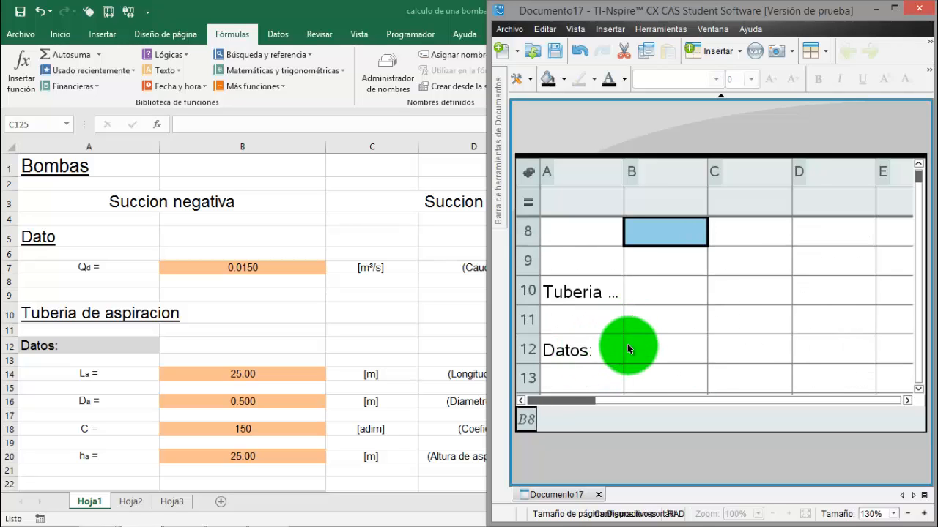
key("Down")
key("Down")
key("Down")
key("Down")
key("Down")
key("Down")
key("Down")
key("Down")
key("Down")
key("Down")
key("Down")
key("Down")
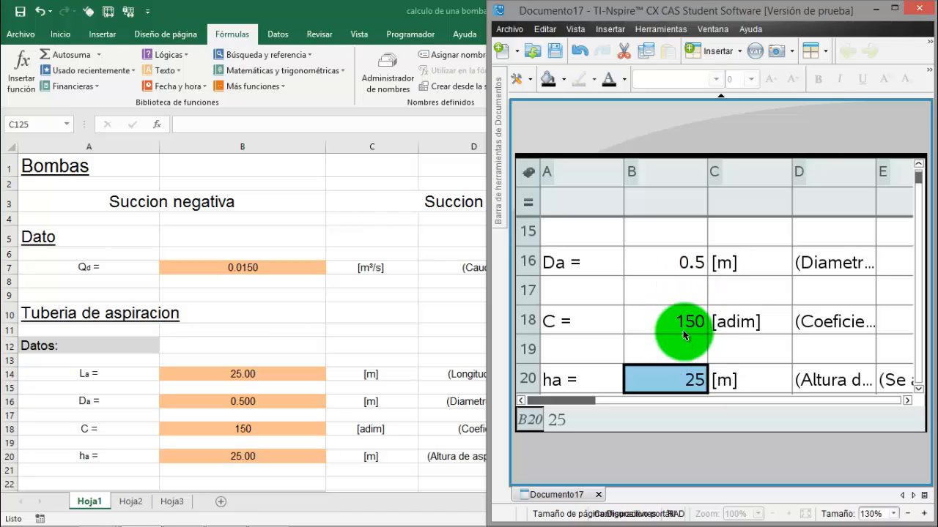
key("Up")
key("Up")
key("Up")
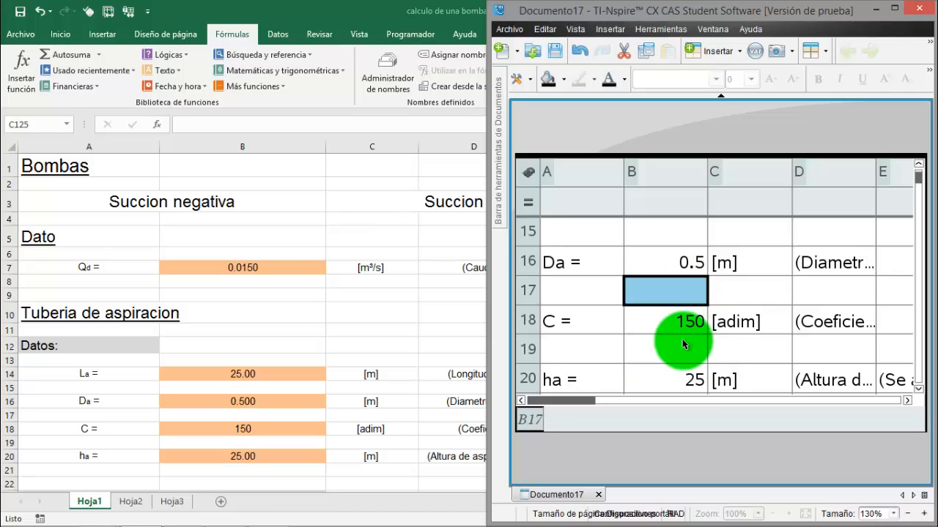
key("Up")
key("Up")
key("Up")
key("Up")
key("Up")
key("Up")
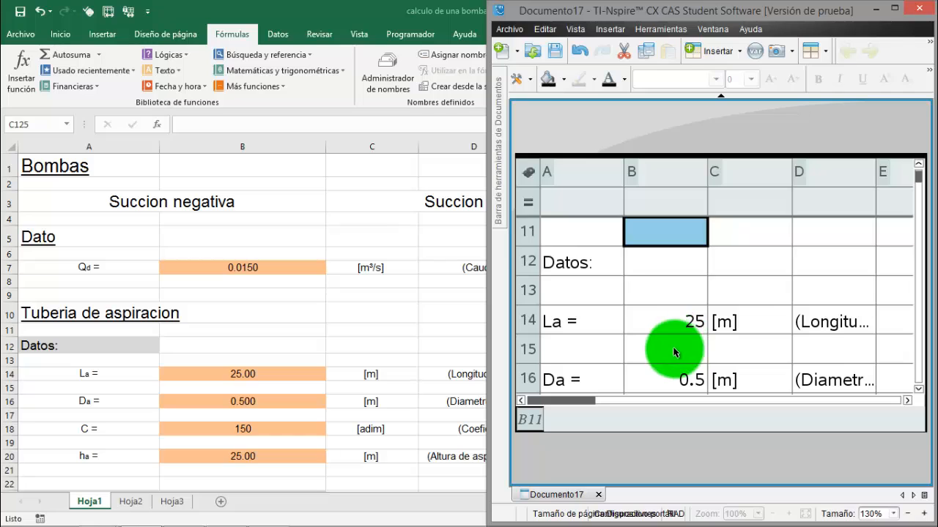
key("Up")
key("Up")
key("Up")
key("Up")
key("Up")
key("Up")
key("Up")
key("Up")
key("Up")
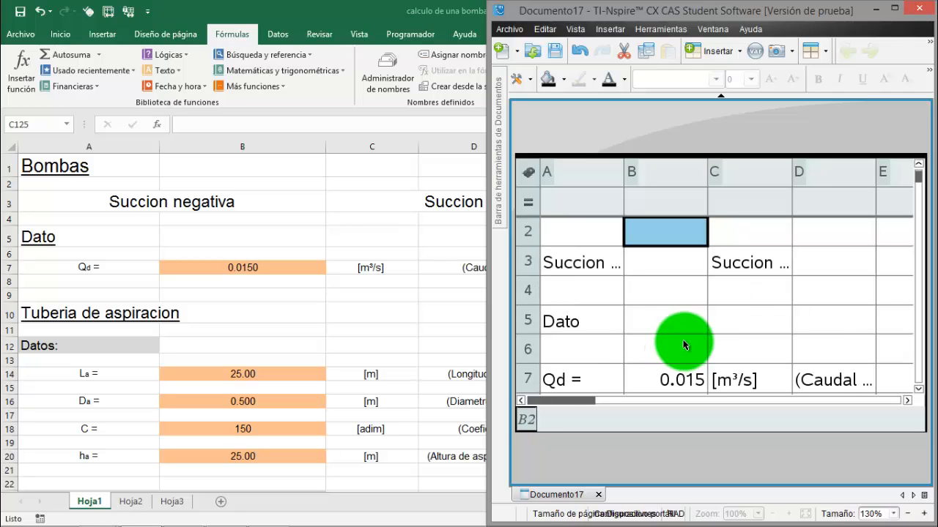
key("Down")
key("Down")
key("Down")
key("Down")
key("Down")
key("Down")
key("Down")
key("Down")
key("Down")
left_click(681, 261)
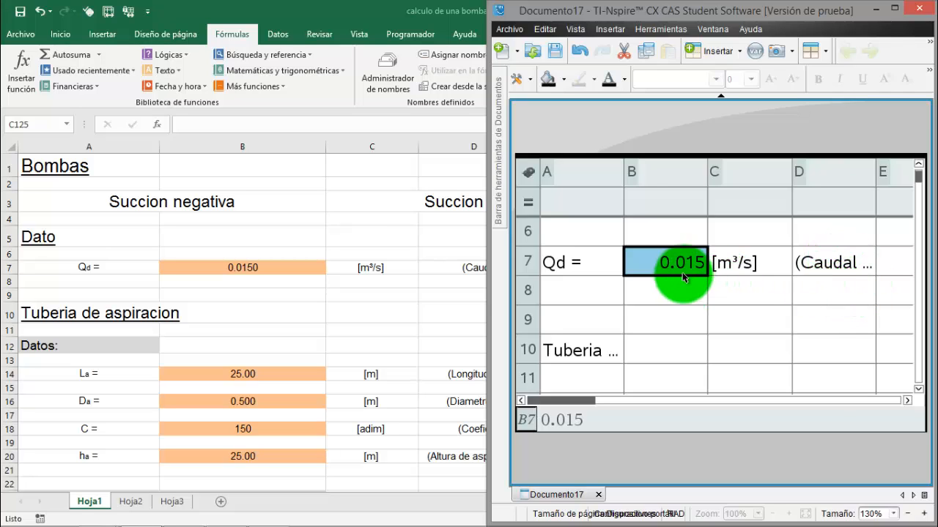
Check the suction pipe inputs La, Da, C and ha in rows 14 to 20 of Documento17 against Excel
scroll(677, 341, "down", 2)
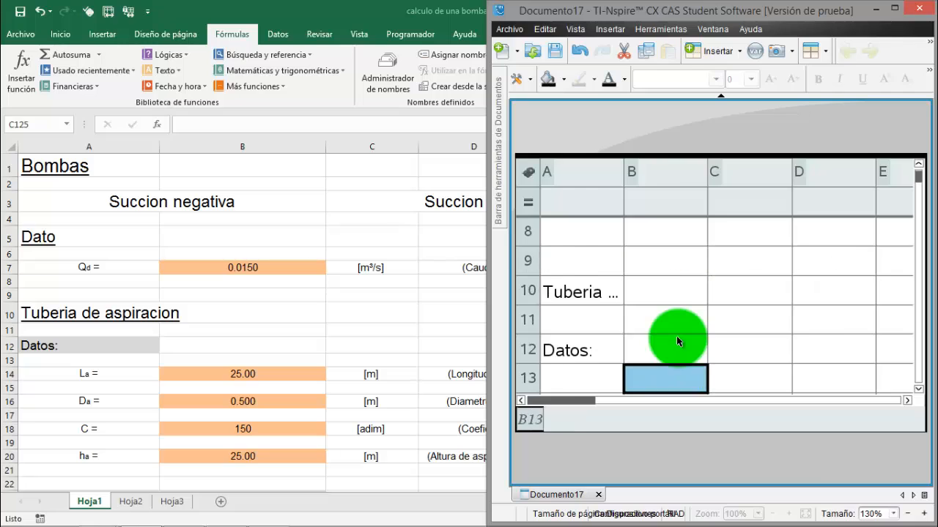
scroll(676, 337, "down", 2)
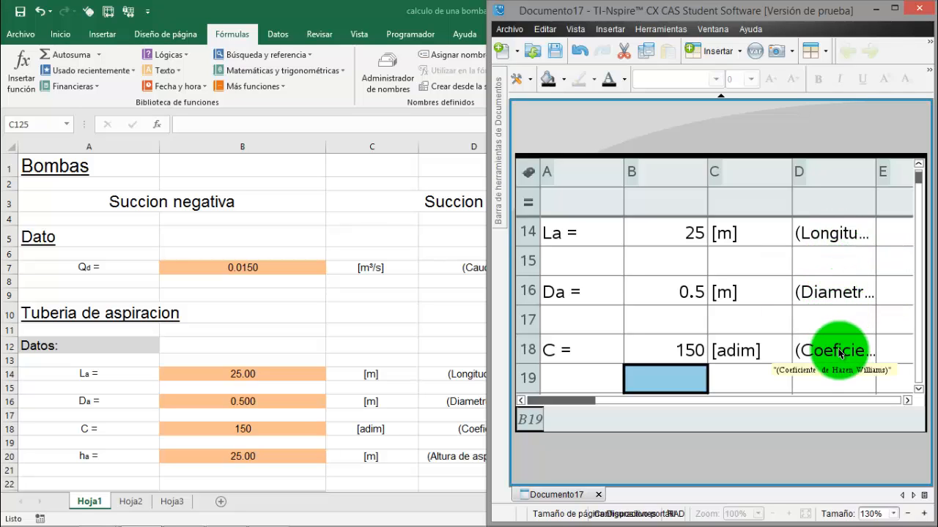
key("Down")
key("Down")
key("Down")
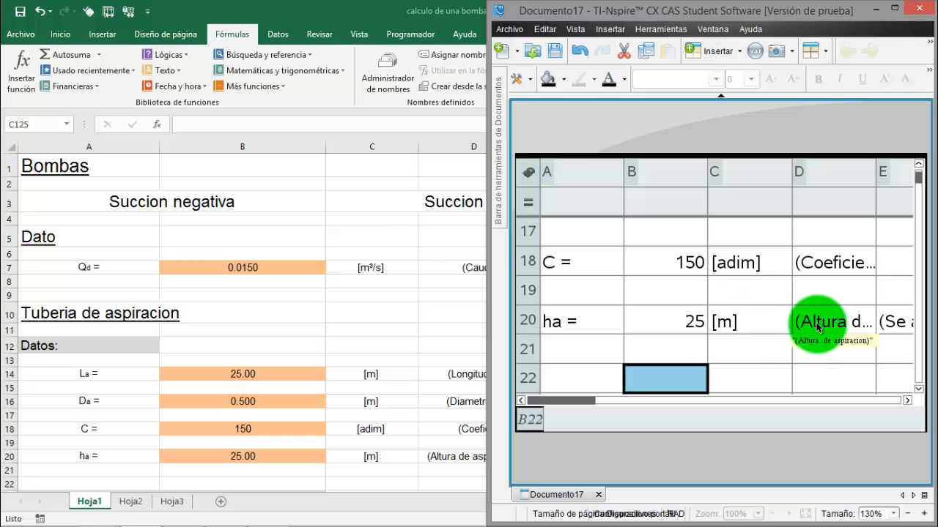
left_click(682, 331)
key("Up")
key("Up")
key("Up")
key("Up")
key("Up")
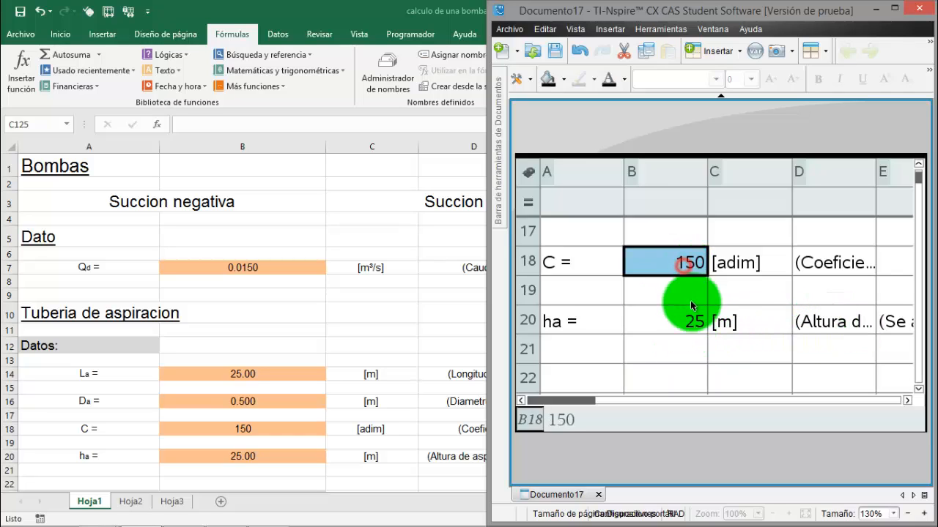
key("Down")
key("Down")
key("Down")
key("Down")
key("Down")
key("Down")
key("Down")
key("Down")
key("Down")
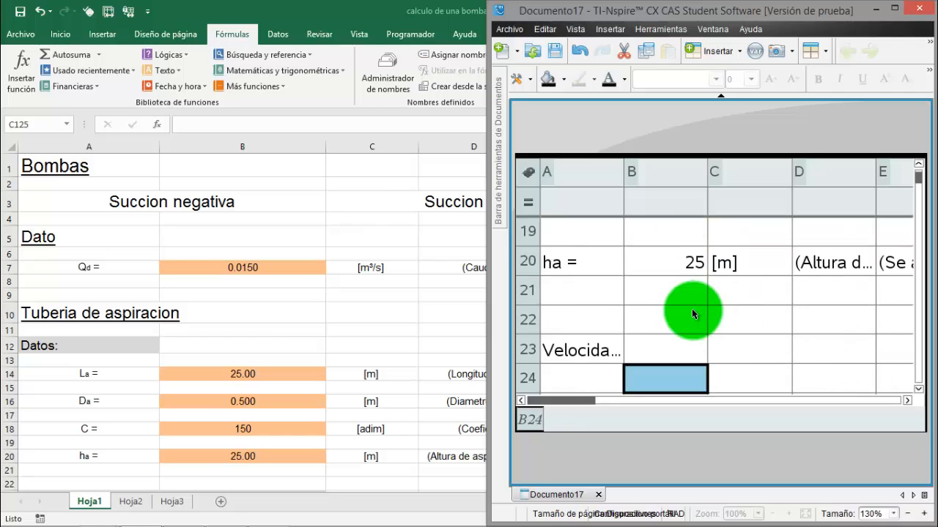
Inspect the pipe area formula in C25 and compare the suction velocity section with the same rows in Excel, returning to TI-Nspire
key("Down")
key("Down")
key("Down")
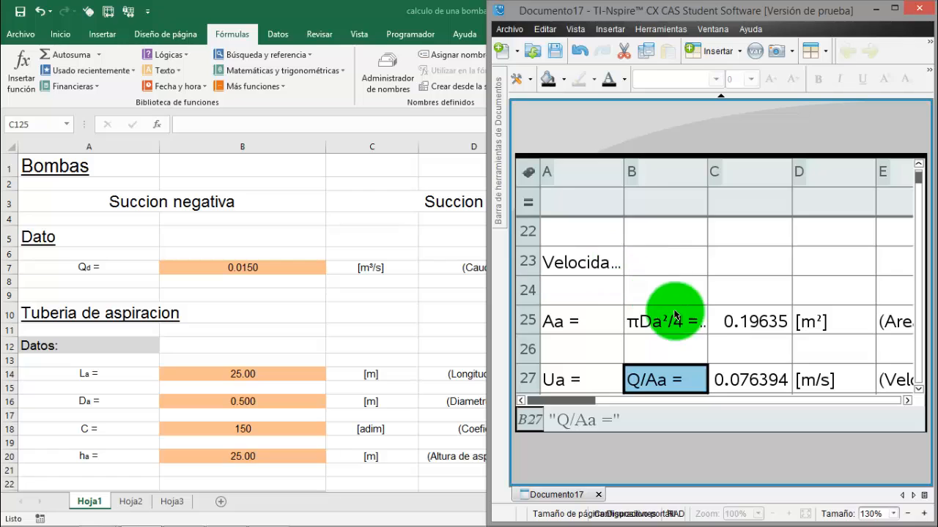
left_click(768, 322)
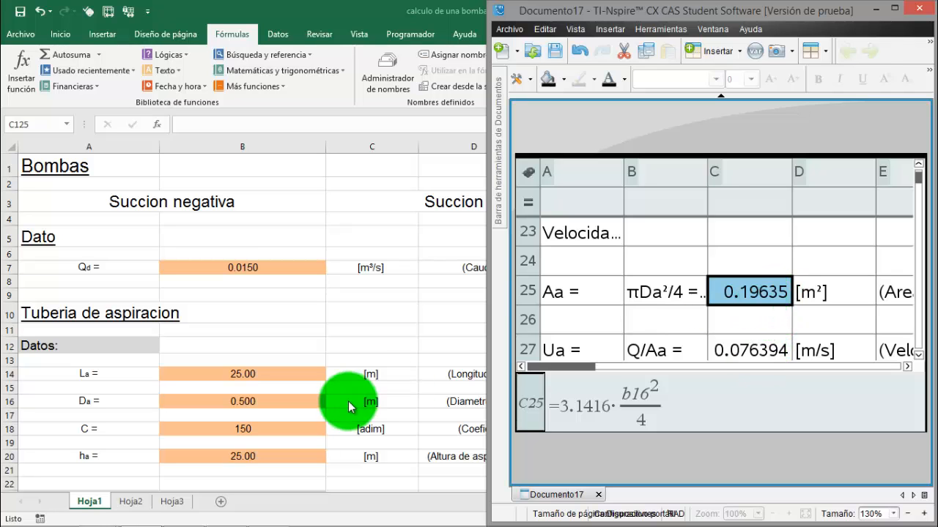
left_click(299, 362)
scroll(299, 362, "down", 3)
scroll(299, 361, "down", 2)
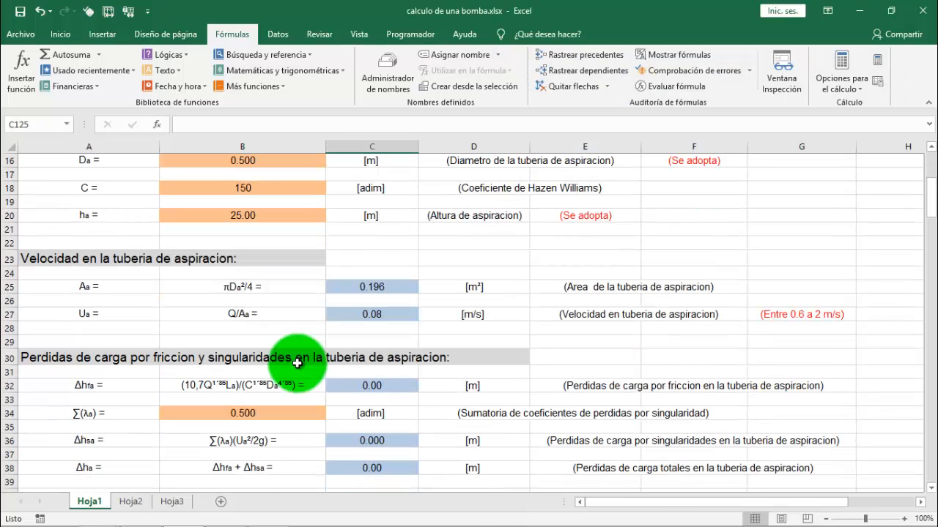
left_click(142, 515)
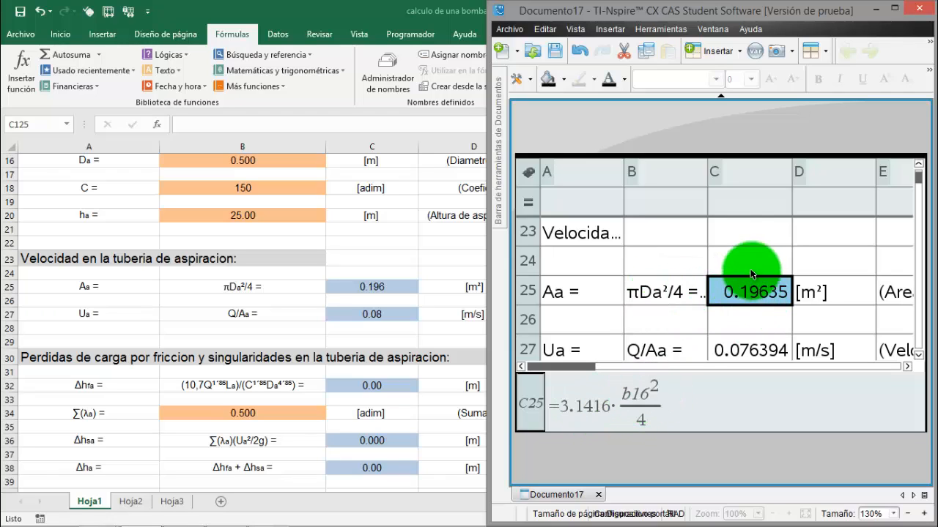
Set the suction pipe diameter Da in cell B16 of Documento17 to 0.6
key("Up")
key("Up")
key("Up")
key("Up")
key("Up")
key("Up")
key("Up")
key("Up")
key("Up")
key("Up")
key("Up")
key("Up")
key("Up")
key("Up")
key("Up")
key("Up")
key("Up")
key("Up")
key("Up")
key("Up")
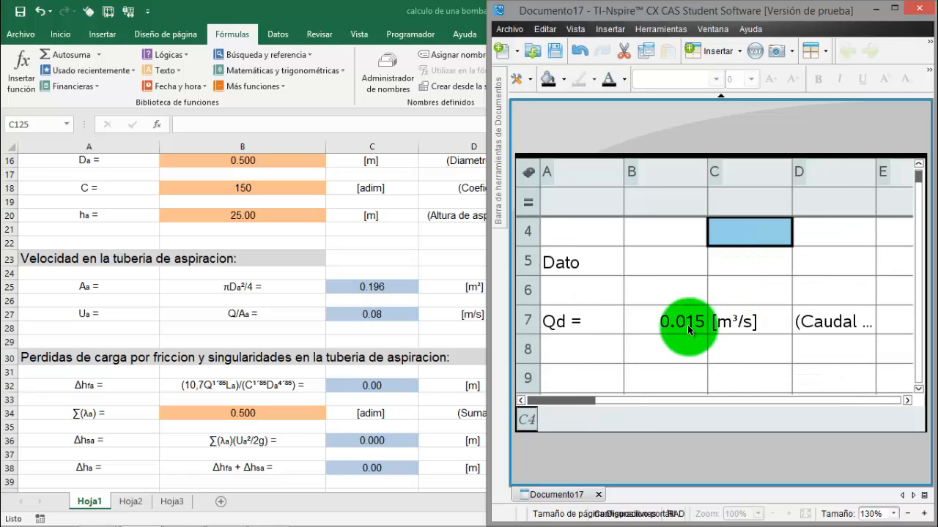
key("Down")
key("Down")
key("Down")
key("Down")
key("Down")
key("Down")
key("Down")
key("Down")
key("Down")
key("Down")
key("Down")
key("Down")
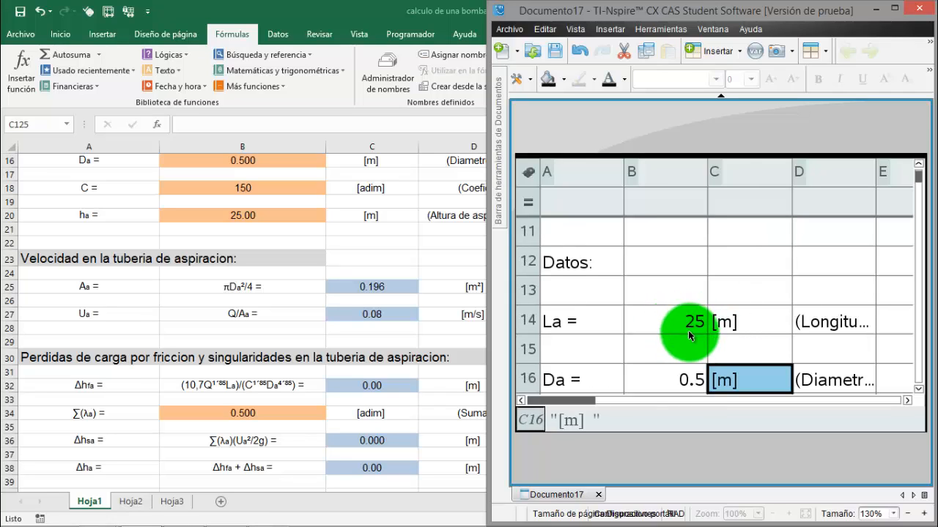
left_click(684, 372)
key("Down")
key("Down")
key("Down")
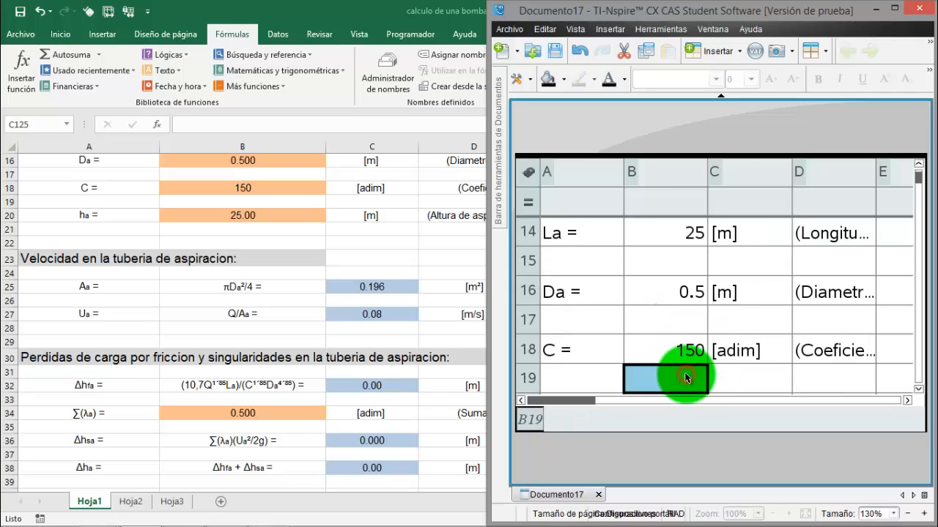
left_click(686, 290)
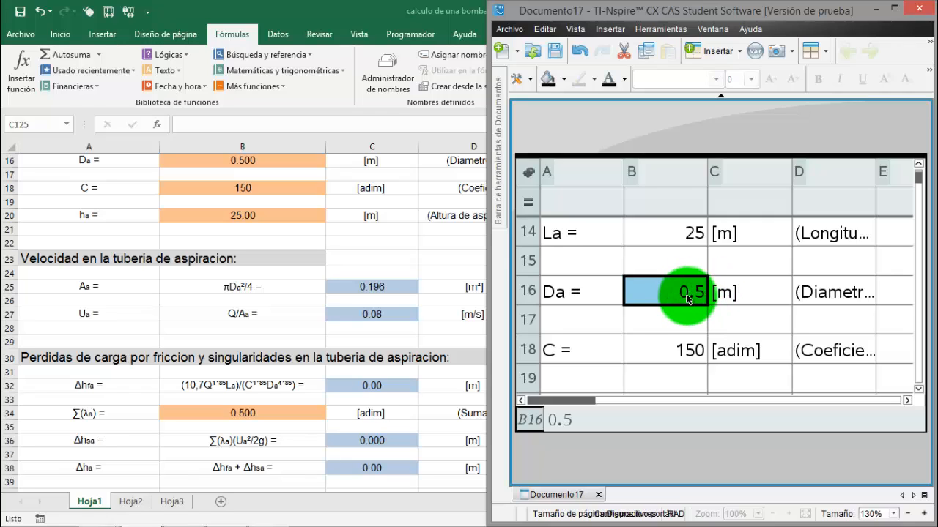
type("0.6")
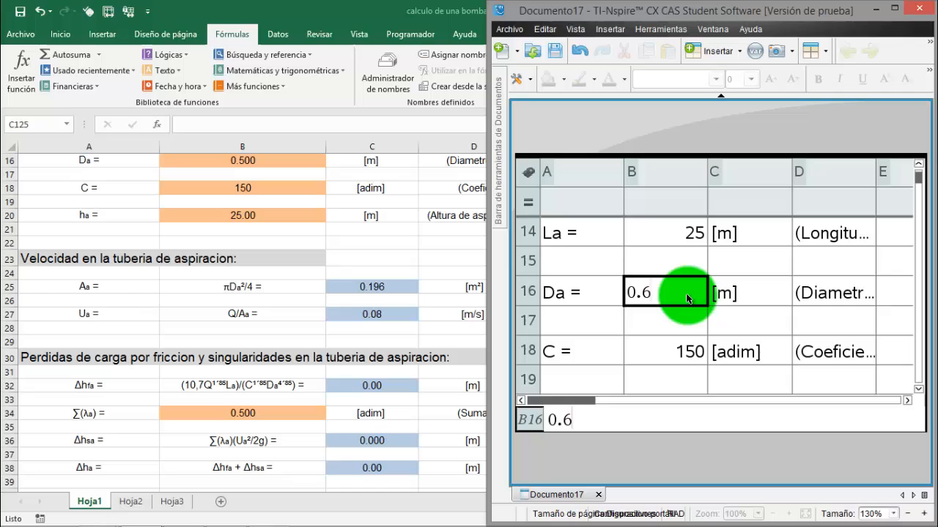
key("Return")
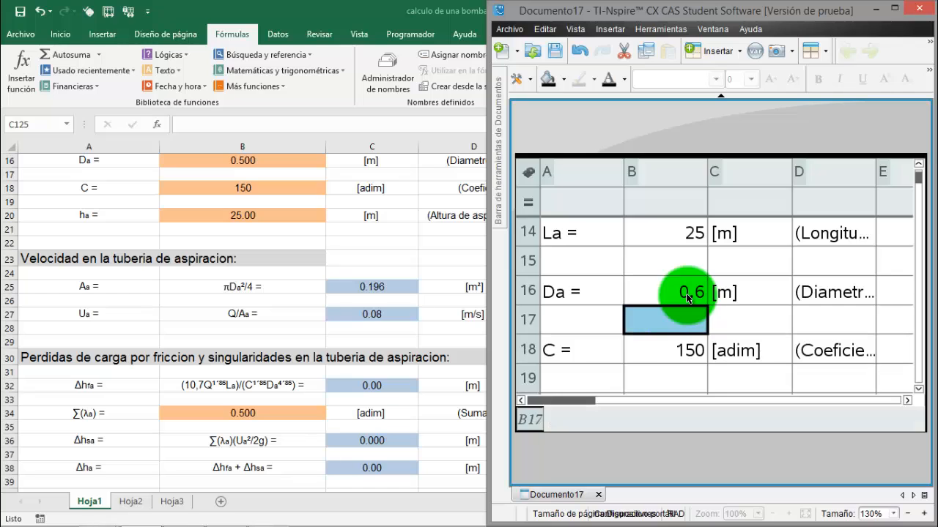
Examine the recalculated area Aa, velocity Ua and friction loss Δhfa in rows 25 to 32 of Documento17
key("Down")
key("Down")
key("Down")
key("Down")
key("Down")
key("Down")
key("Down")
key("Down")
key("Down")
key("Down")
key("Down")
key("Down")
key("Down")
key("Down")
key("Down")
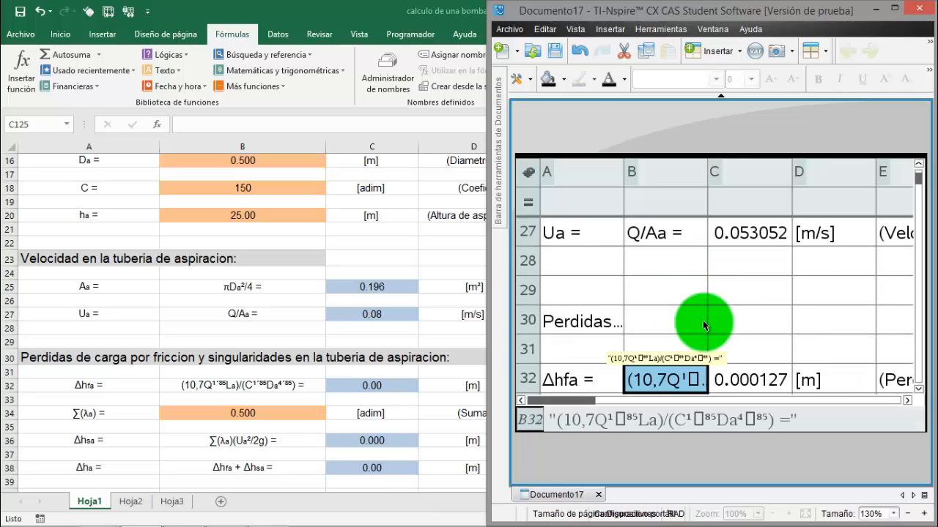
key("Up")
key("Up")
key("Up")
key("Up")
key("Up")
key("Up")
key("Up")
key("Up")
key("Up")
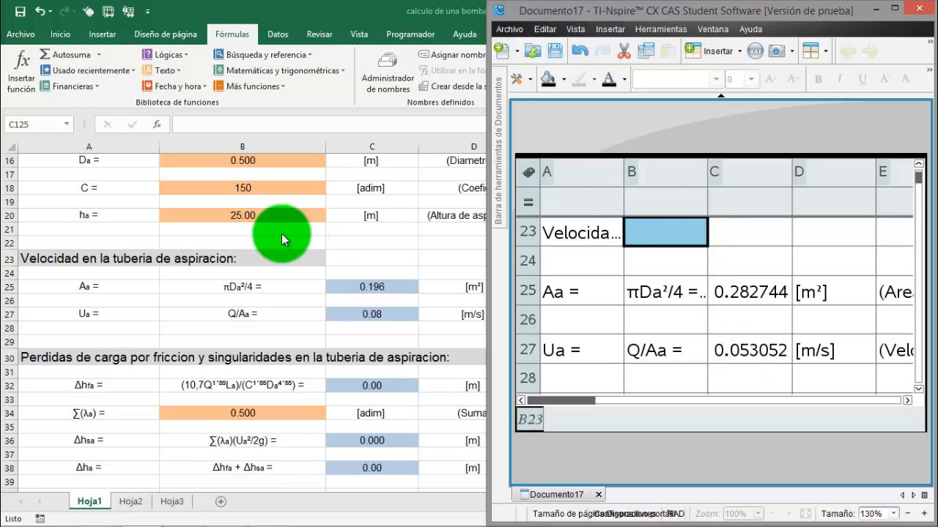
Switch to the Excel workbook and set the suction pipe diameter Da in cell B16 of Hoja1 to 0.6
key("alt+Tab")
scroll(293, 271, "up", 2)
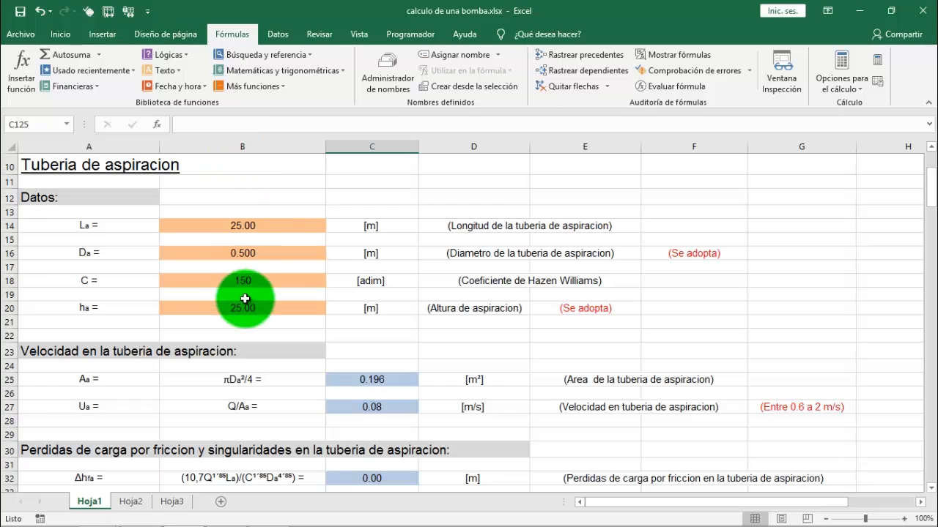
left_click(247, 254)
type("0")
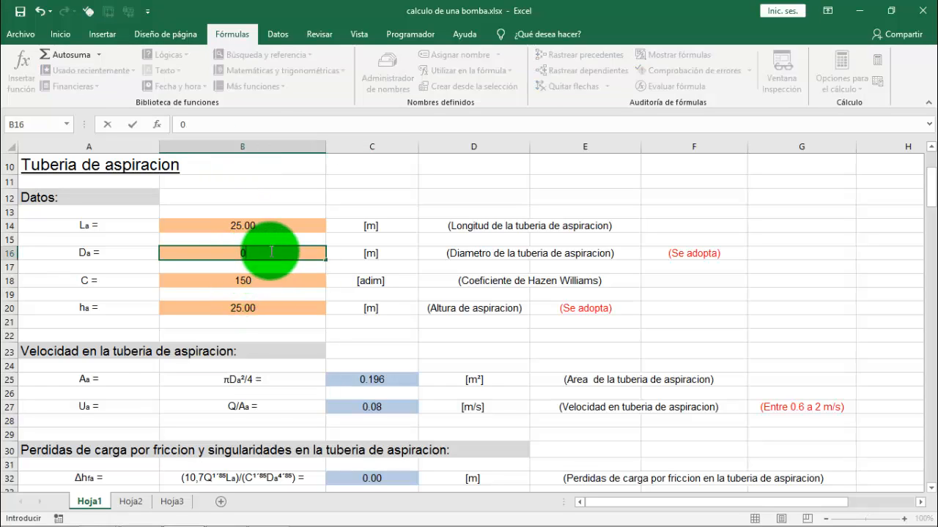
type(".6")
key("Return")
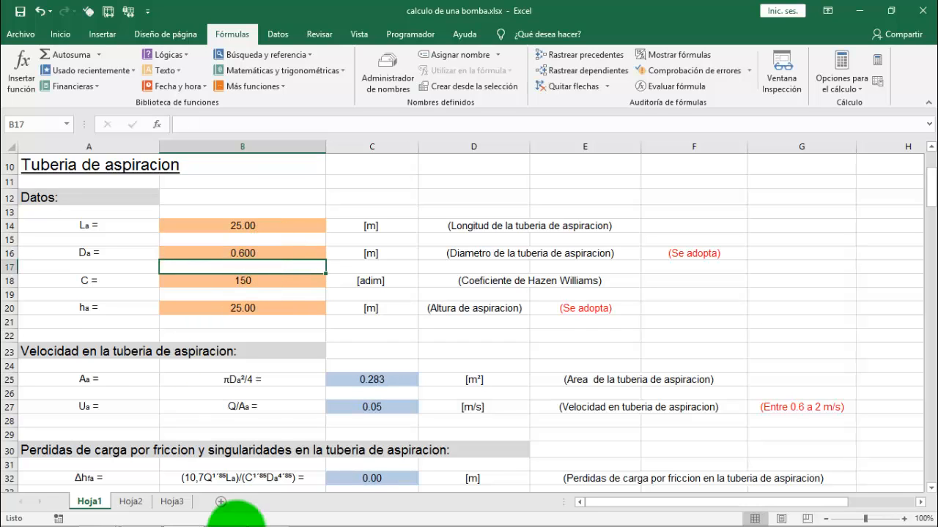
Switch to TI-Nspire, compare area Aa, velocity Ua and friction loss Δhfa with Excel, and inspect the formula in C32
left_click(130, 515)
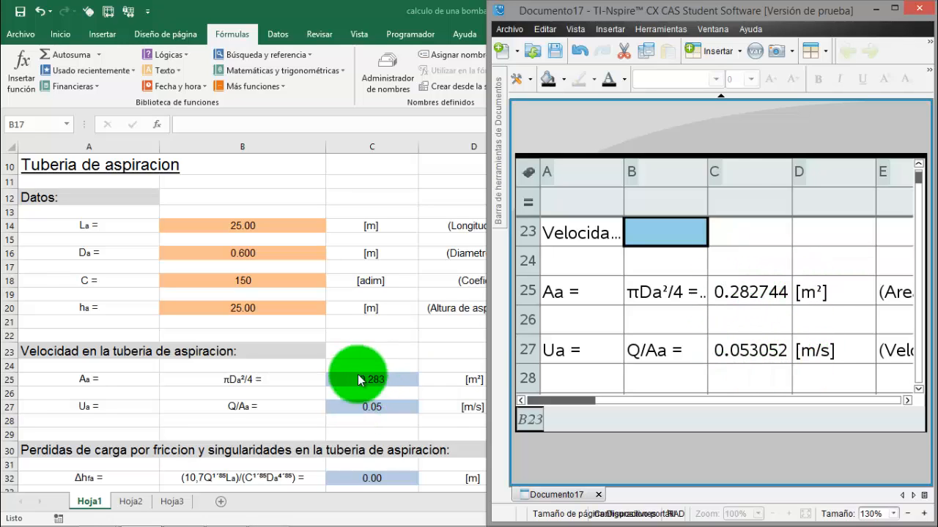
left_click(755, 352)
scroll(762, 364, "down", 1)
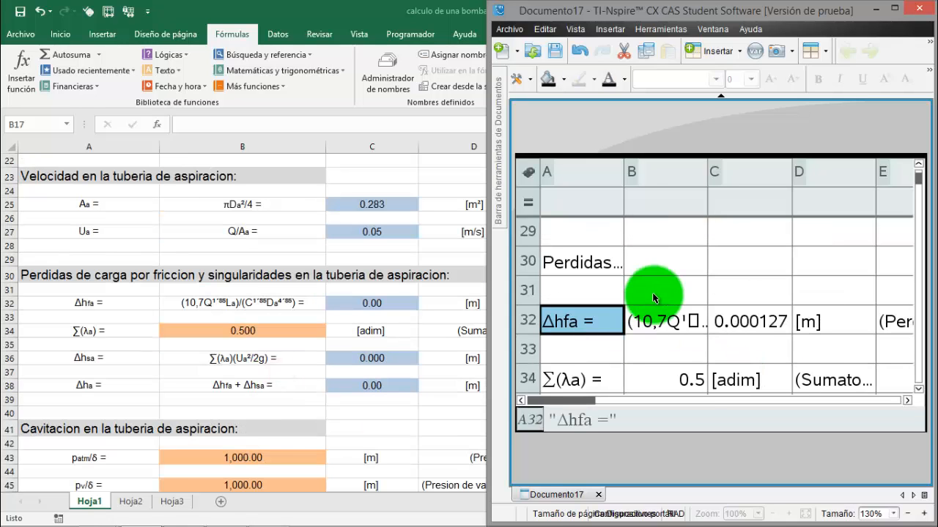
key("Down")
key("Down")
key("Down")
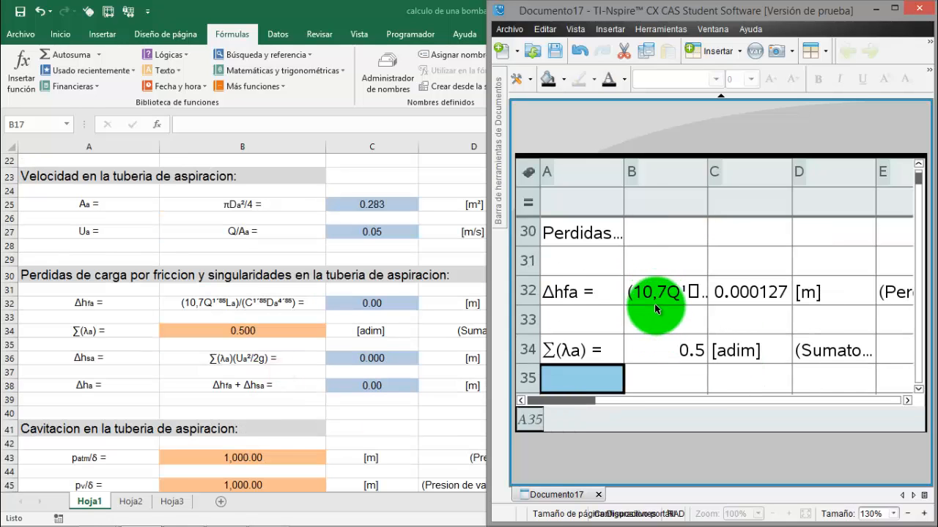
left_click(764, 292)
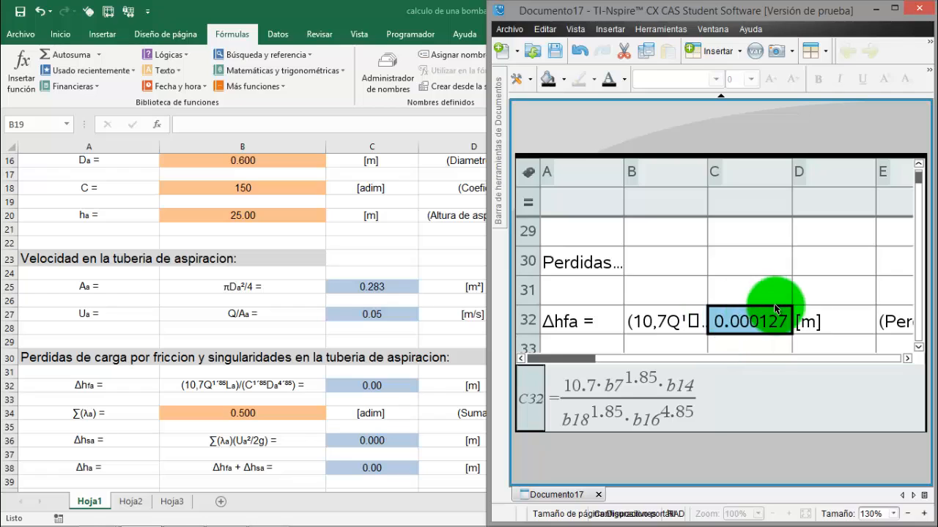
Set the suction pipe Hazen Williams coefficient C in cell B18 of Documento17 to 15
scroll(738, 303, "up", 1)
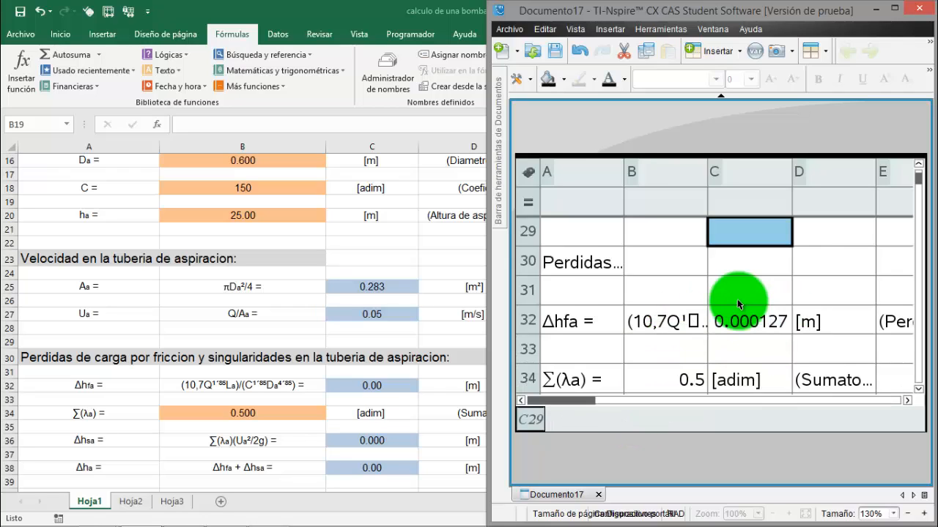
scroll(737, 299, "up", 4)
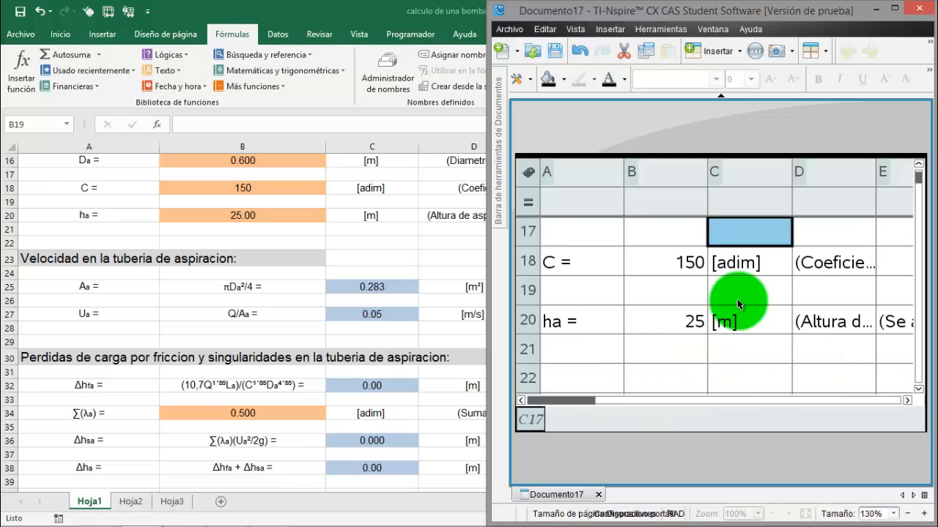
left_click(693, 264)
type("15")
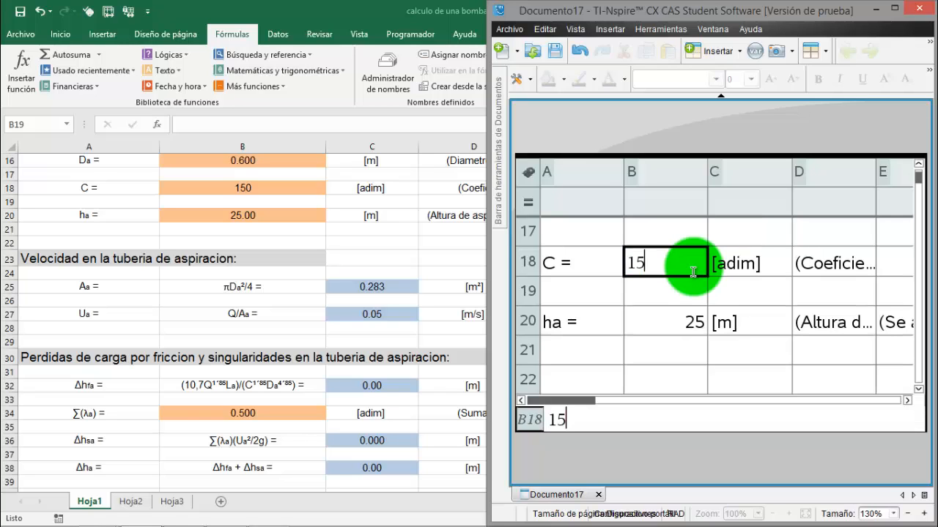
key("Return")
Switch to the Excel workbook and set the Hazen Williams coefficient C in cell B18 of Hoja1 to 15
left_click(270, 198)
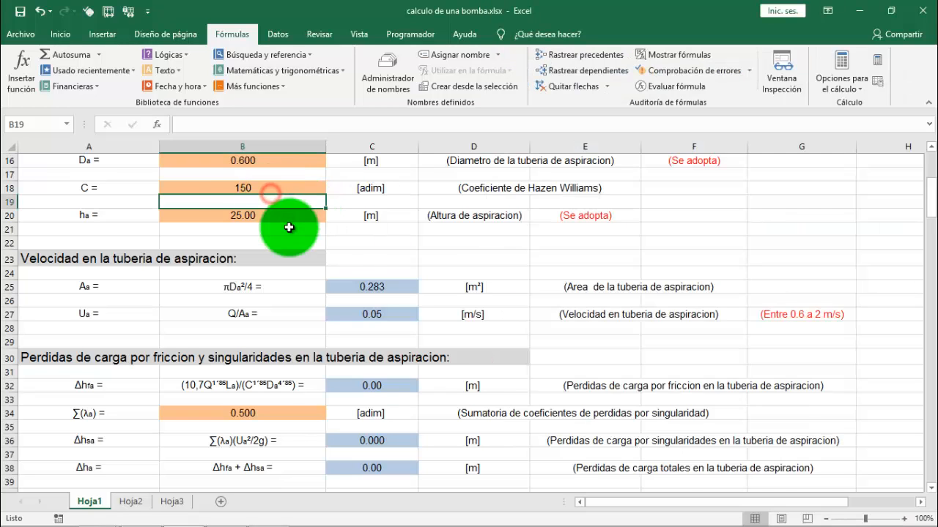
scroll(288, 228, "up", 2)
left_click(264, 281)
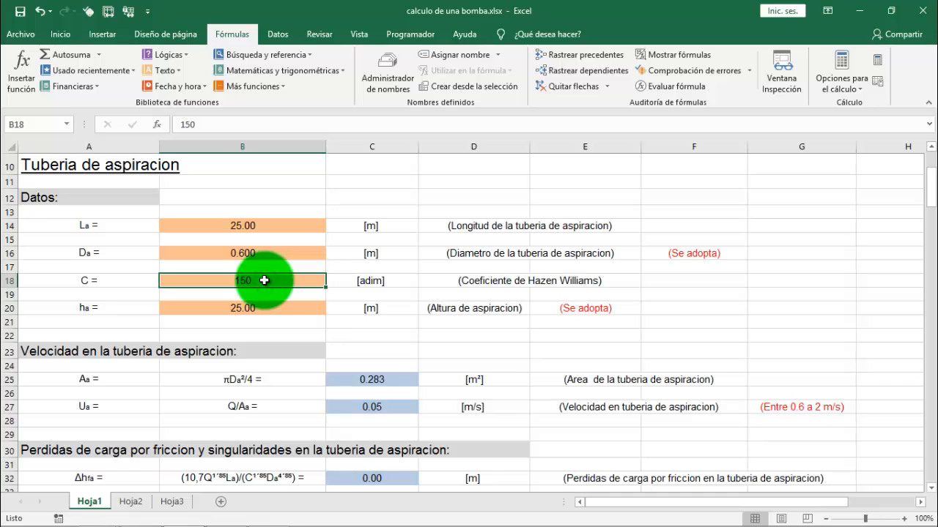
type("15")
key("Return")
Compare the recalculated suction friction loss Δhfa in Excel with cell C32 of Documento17 in TI-Nspire
scroll(261, 293, "down", 4)
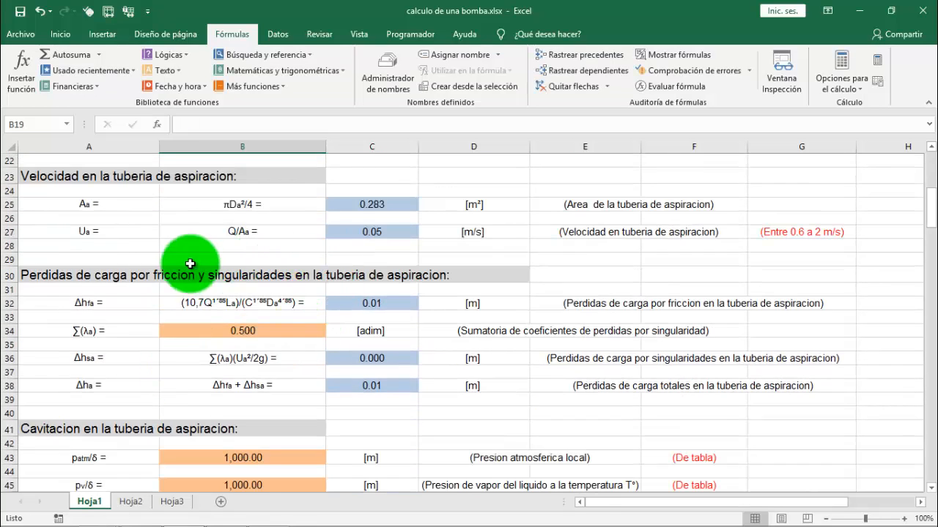
left_click(169, 514)
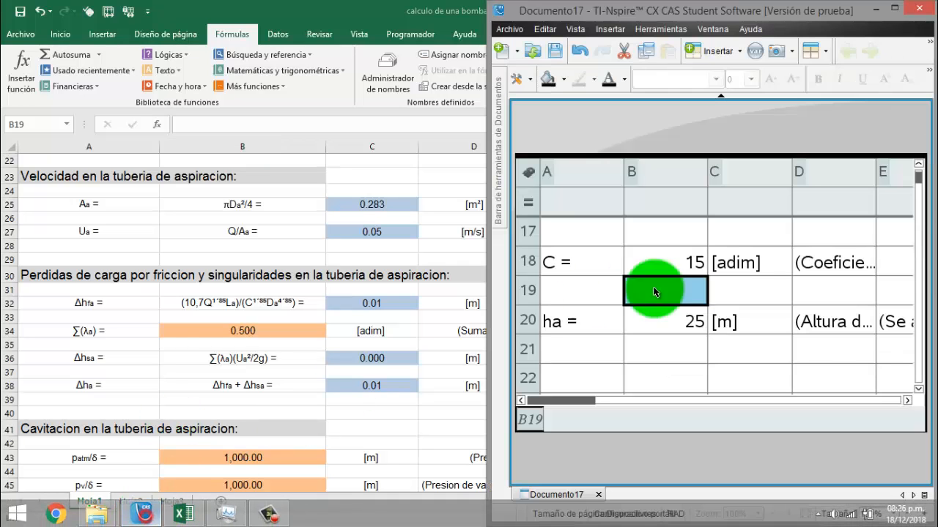
left_click(737, 345)
scroll(736, 344, "down", 3)
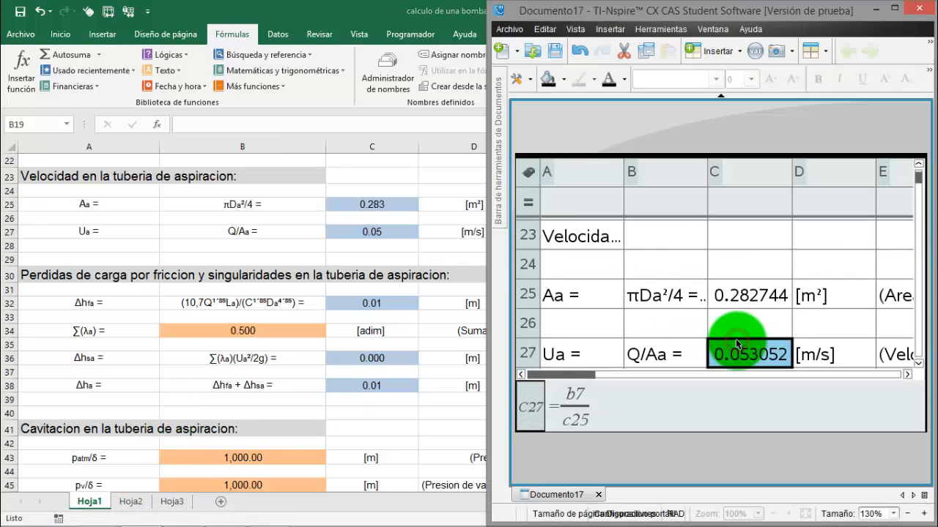
scroll(737, 344, "up", 2)
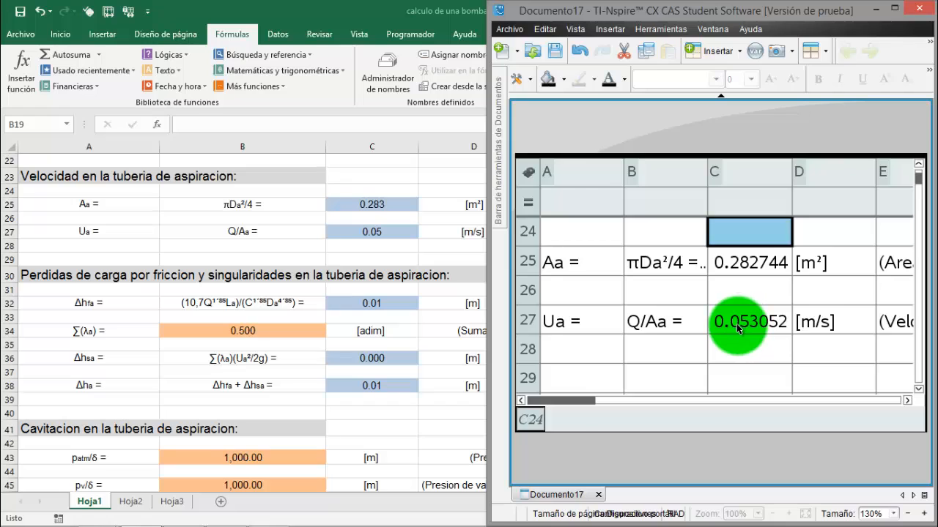
scroll(736, 326, "down", 9)
scroll(736, 326, "down", 3)
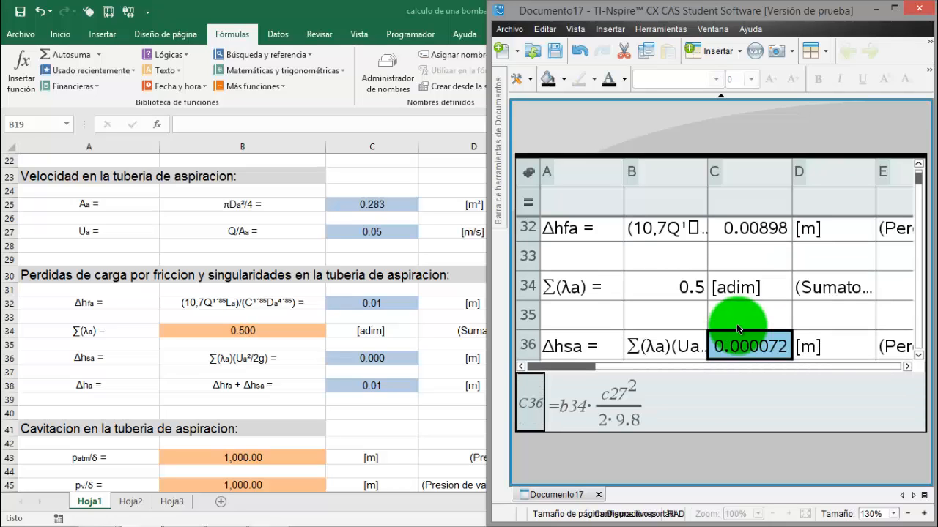
scroll(738, 307, "up", 3)
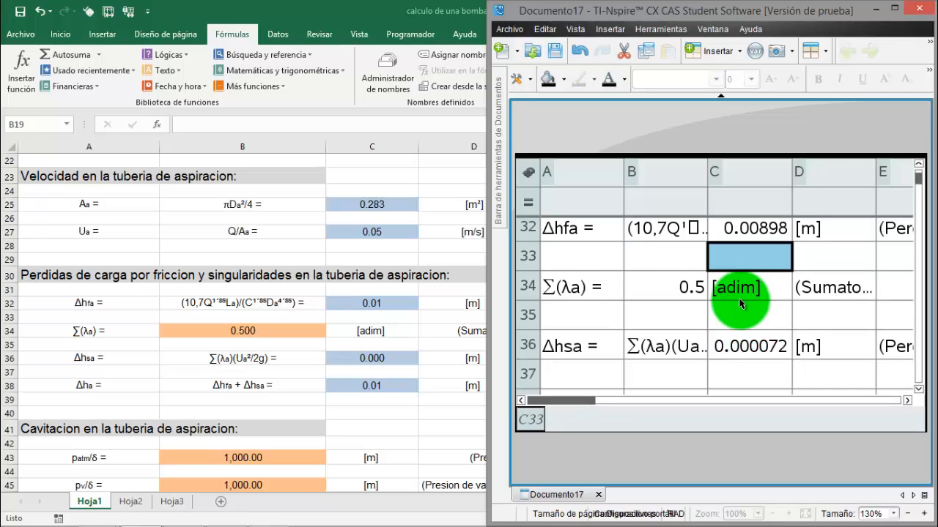
left_click(759, 228)
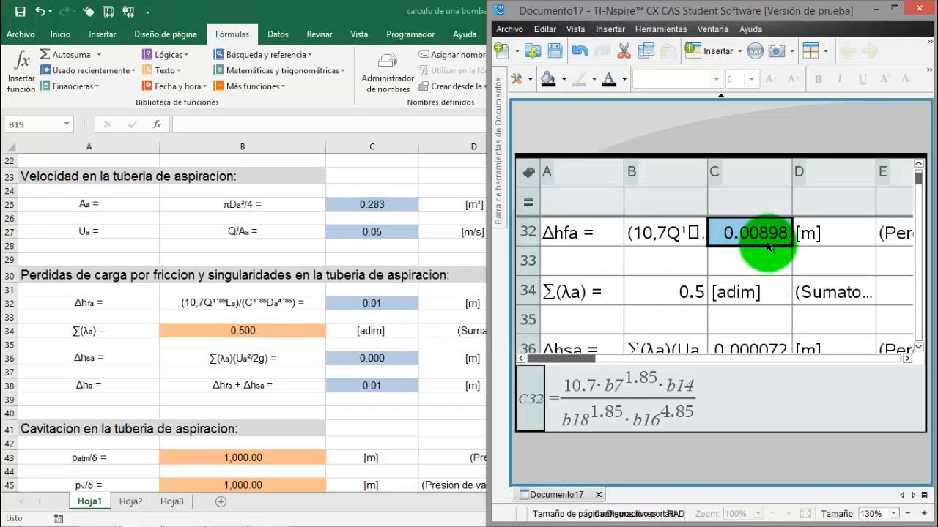
Compare the singularity loss Δhsa formula in C36 of Documento17 with C36 in Excel, returning to TI-Nspire
left_click(778, 296)
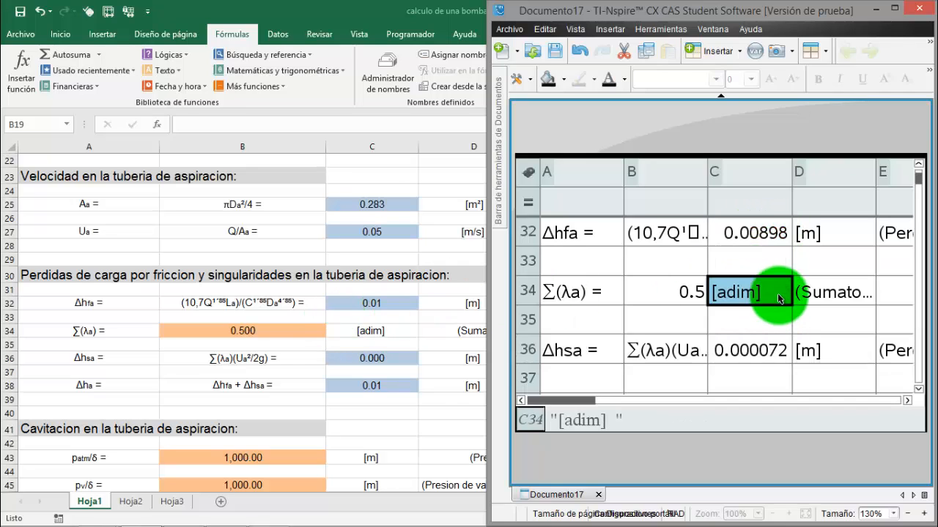
scroll(777, 296, "down", 1)
left_click(763, 350)
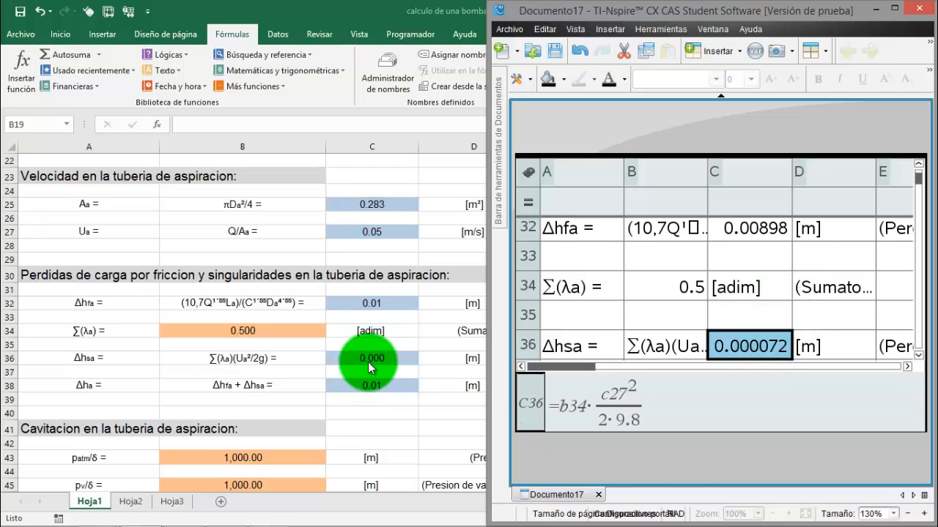
left_click(368, 362)
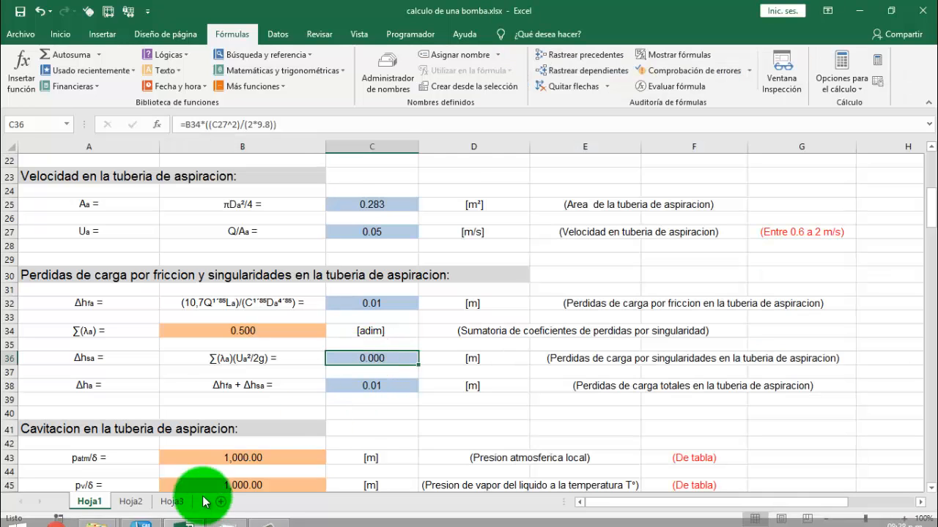
left_click(144, 515)
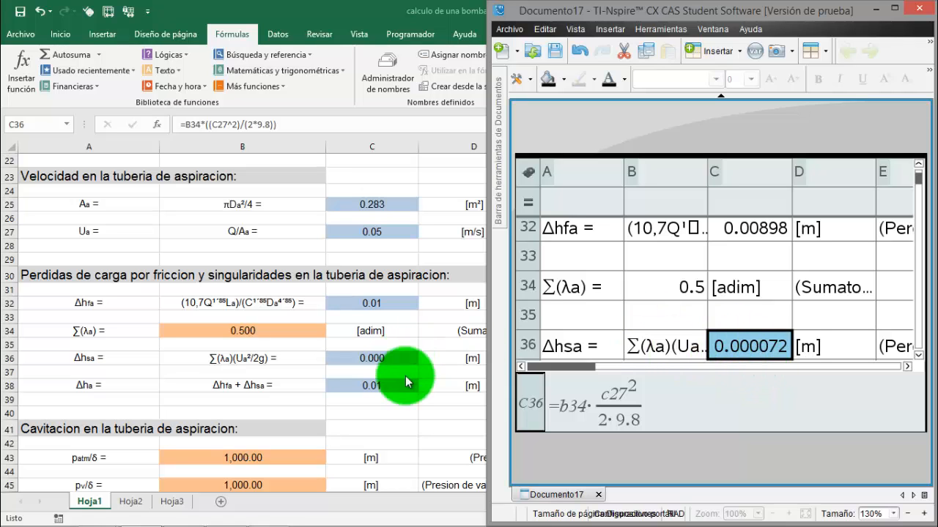
Compare the suction pipe cavitation data in rows 41 to 49 of the Excel sheet with the same rows of Documento17
key("alt+Tab")
scroll(388, 410, "down", 4)
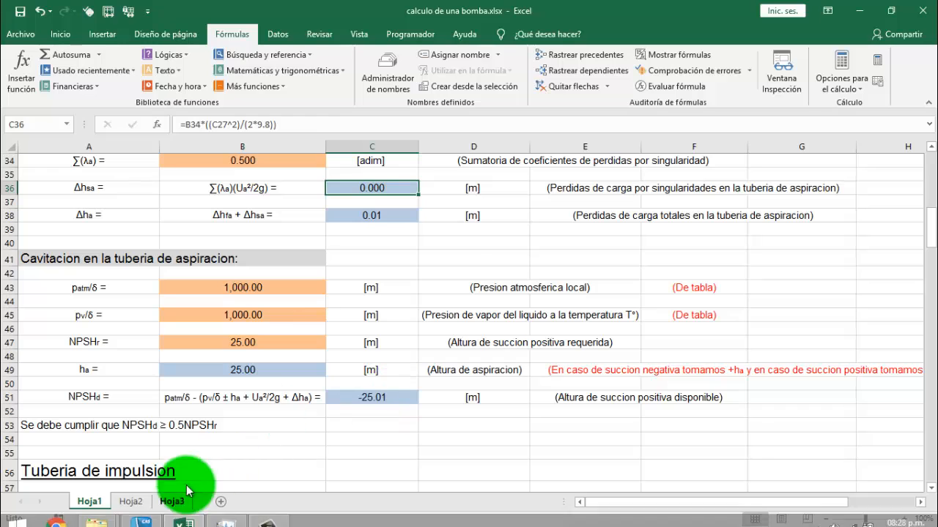
left_click(144, 512)
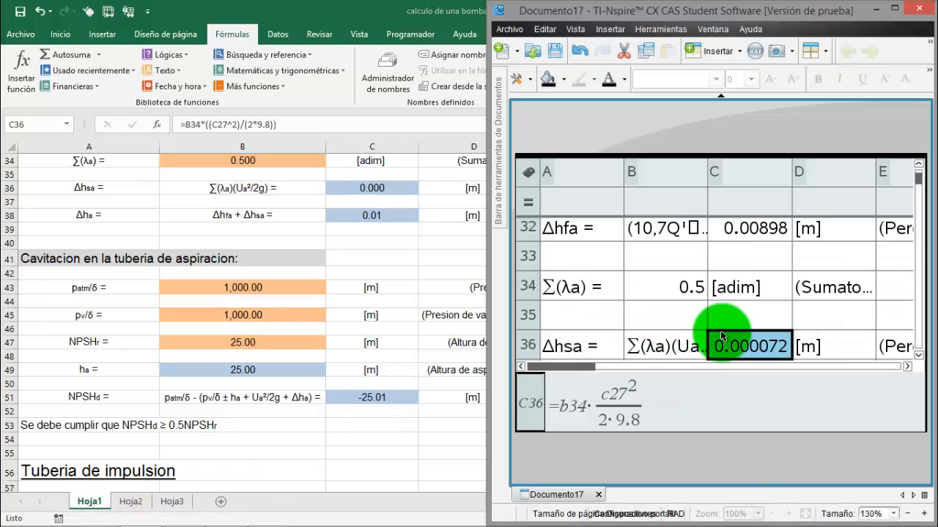
scroll(721, 334, "down", 1)
scroll(720, 329, "down", 2)
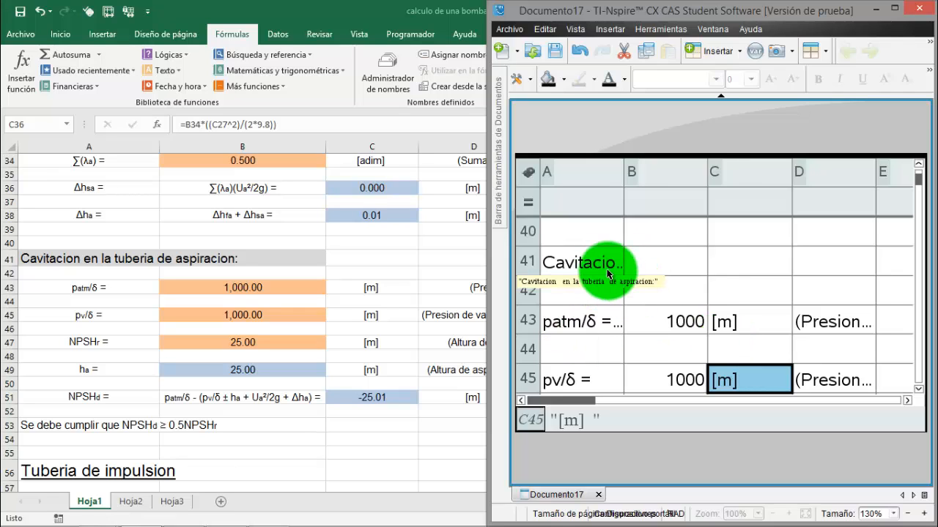
scroll(704, 275, "down", 1)
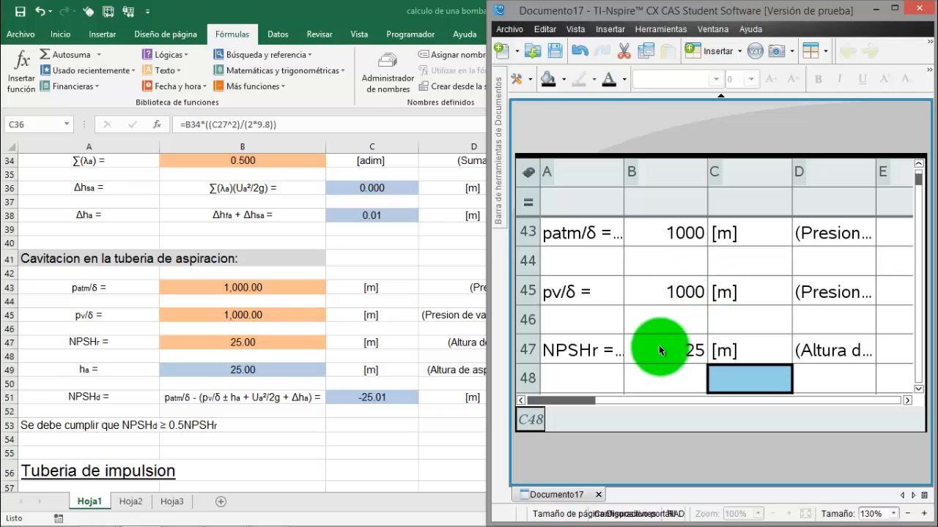
left_click(689, 364)
scroll(688, 364, "down", 1)
scroll(688, 364, "up", 2)
scroll(688, 364, "up", 1)
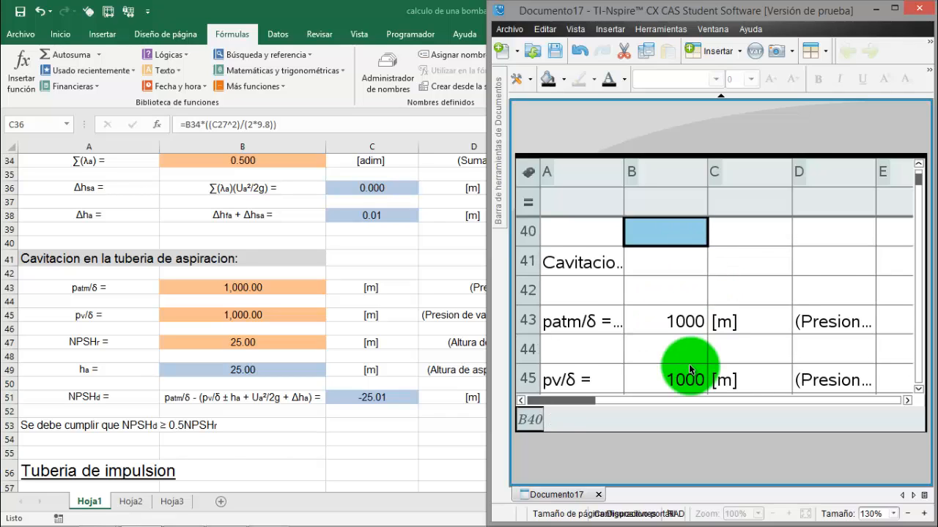
Compare the available suction head NPSHd formula in C51 of Documento17 with C51 in Excel, returning to TI-Nspire
scroll(688, 364, "down", 4)
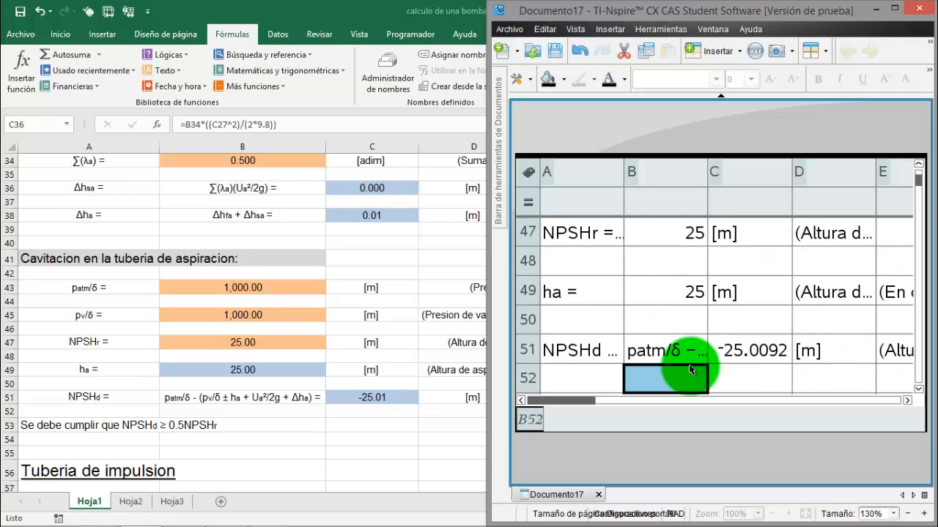
left_click(754, 352)
left_click(402, 395)
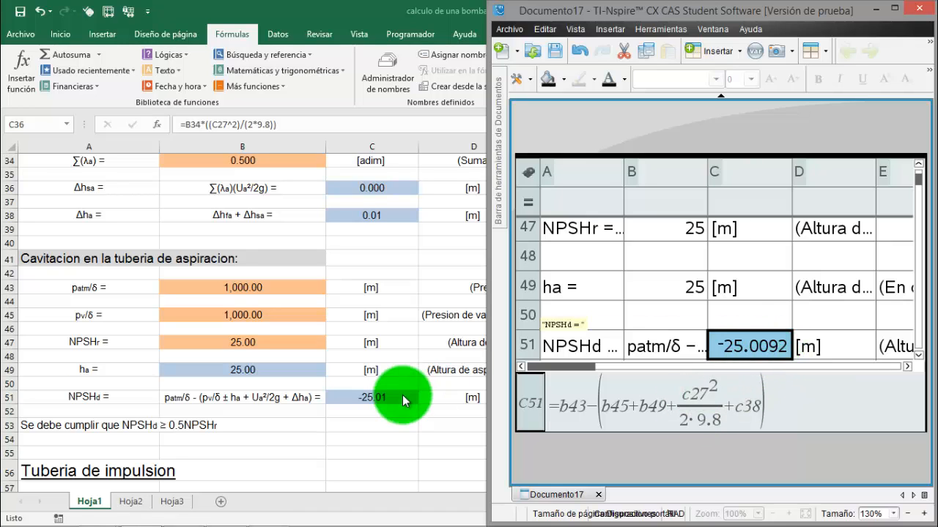
left_click(388, 397)
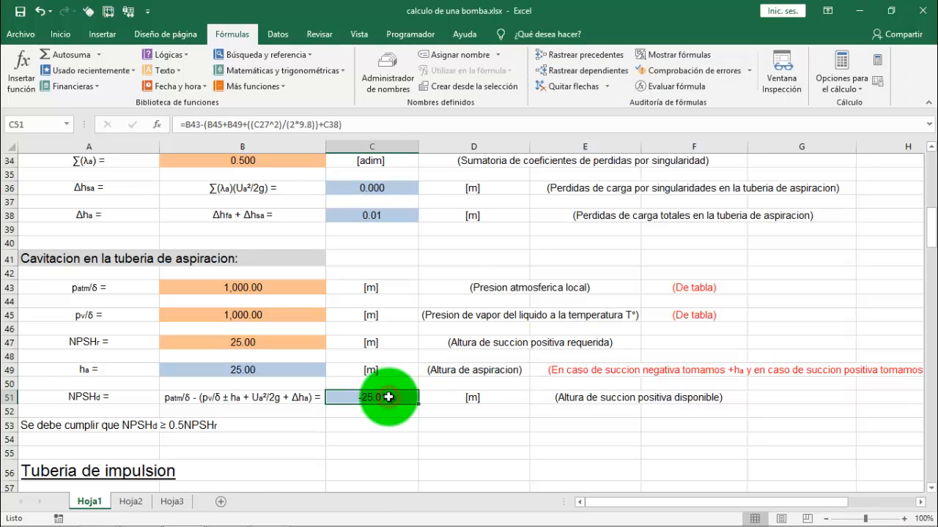
left_click(141, 519)
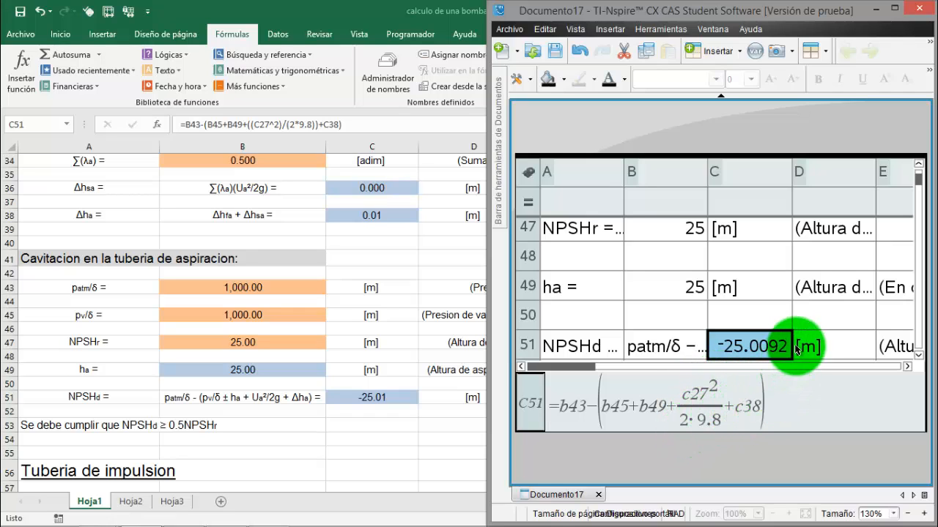
Compare the discharge pipe data section from row 56 in Excel with the same rows of Documento17 in TI-Nspire
left_click(336, 369)
scroll(333, 400, "down", 1)
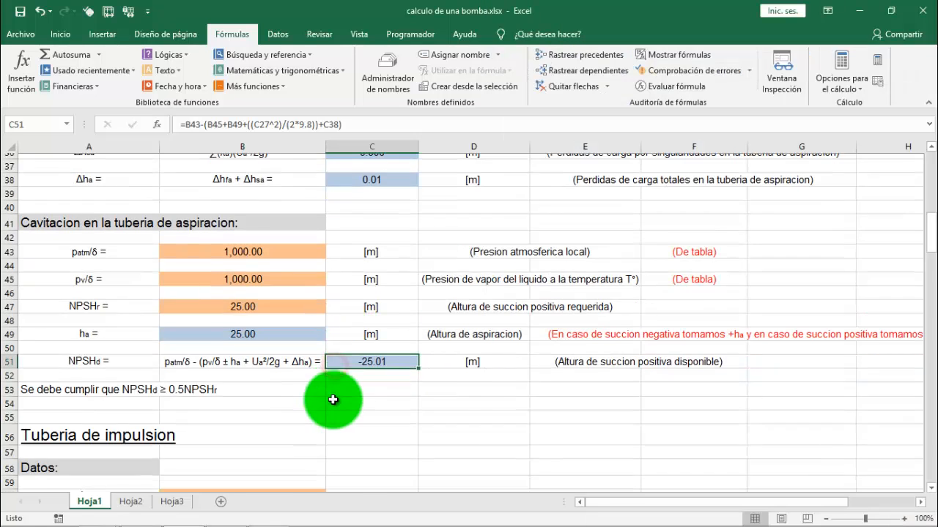
scroll(333, 400, "down", 4)
scroll(332, 400, "down", 1)
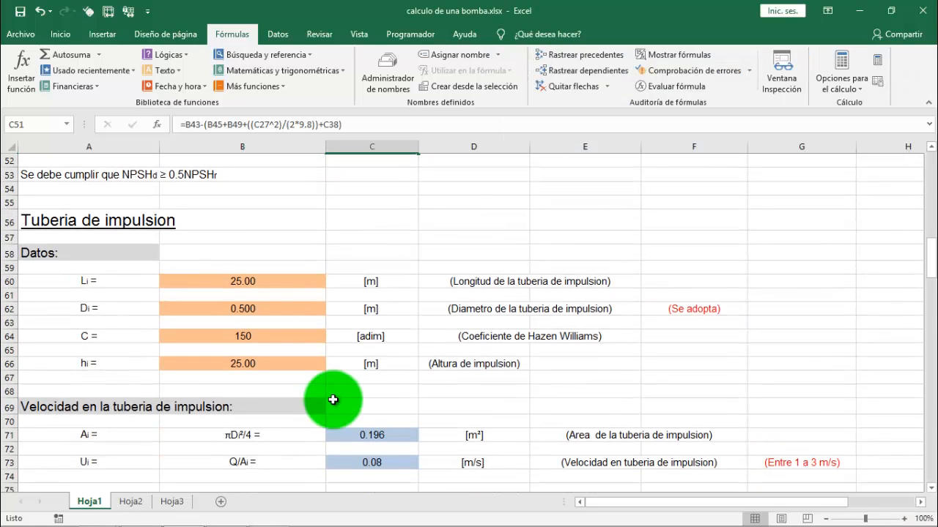
left_click(139, 513)
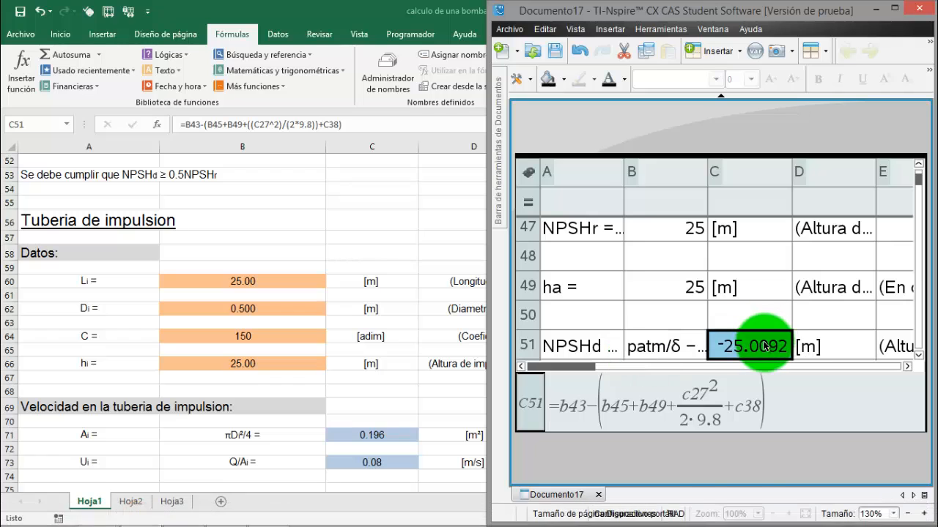
scroll(757, 325, "down", 1)
scroll(758, 325, "down", 1)
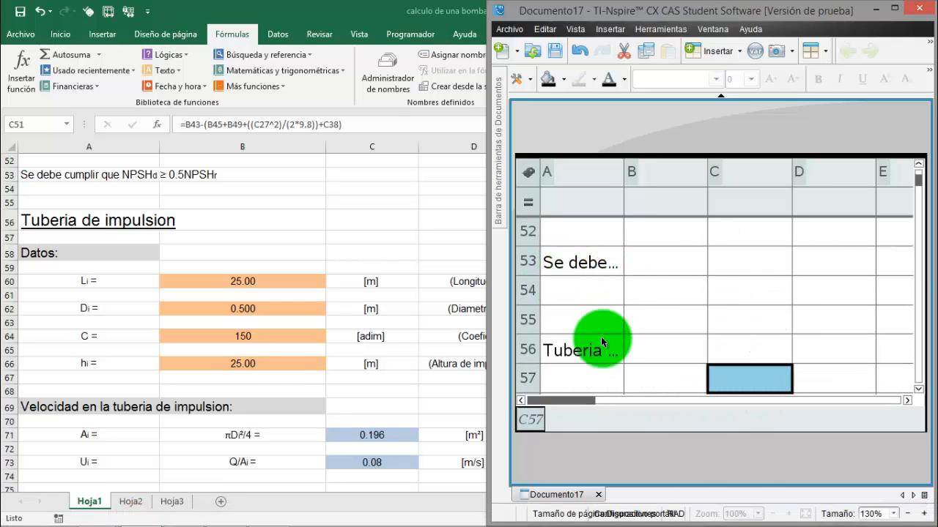
scroll(597, 343, "down", 1)
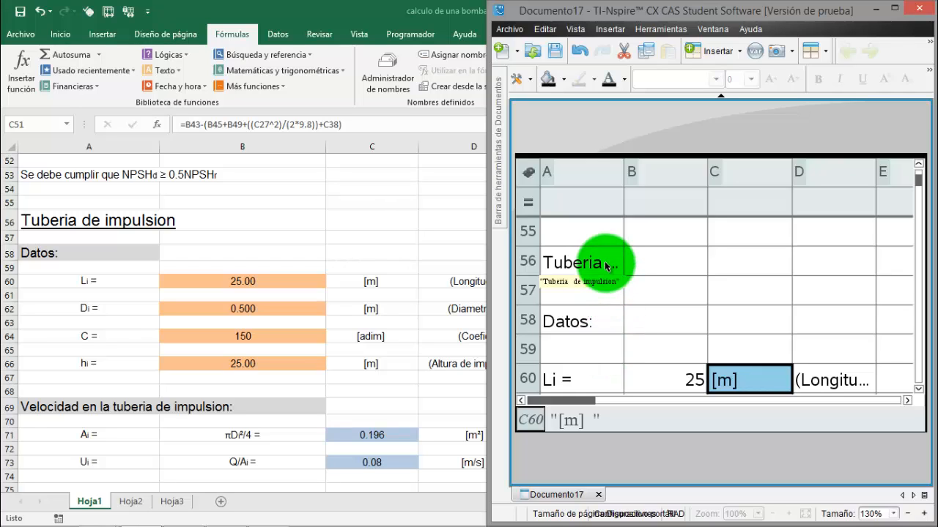
scroll(601, 323, "down", 1)
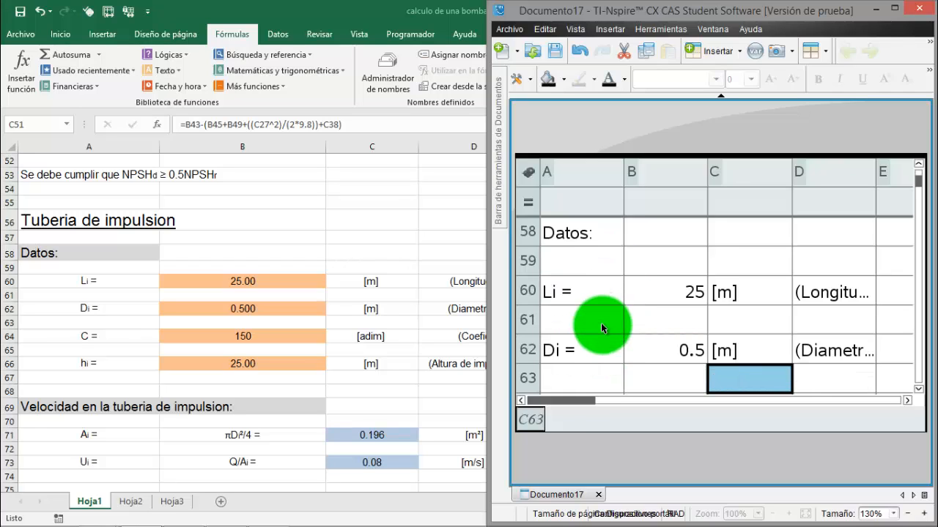
Review the discharge pipe data Di, C and hi in rows 62 to 66 of Documento17 against the Excel rows
scroll(601, 323, "down", 1)
scroll(601, 323, "up", 1)
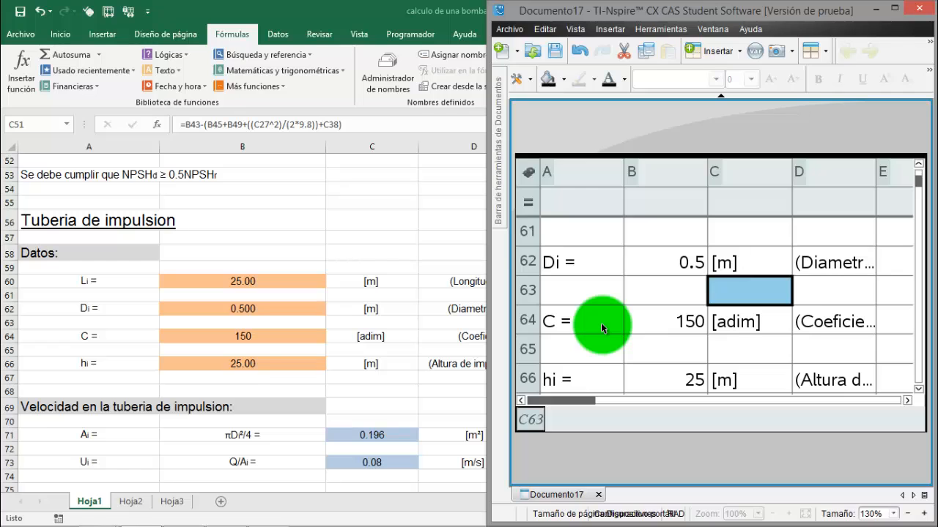
left_click(687, 359)
scroll(850, 317, "down", 1)
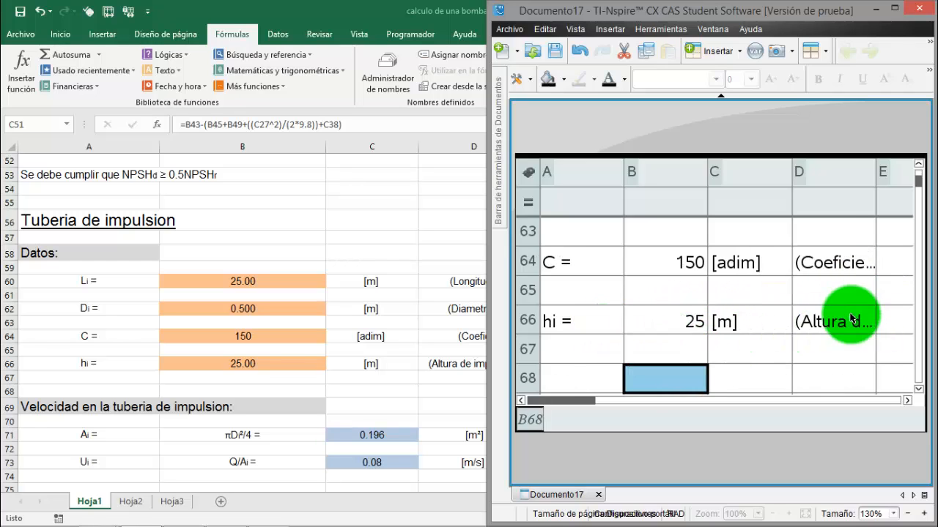
scroll(850, 319, "down", 2)
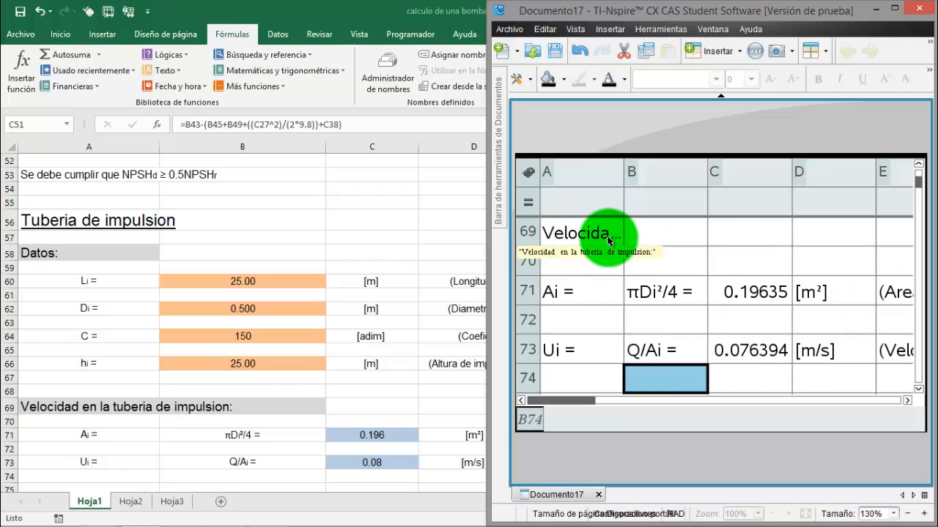
Compare the discharge pipe area Ai formula in C71 of Documento17 with C71 in Excel, returning to TI-Nspire
left_click(759, 291)
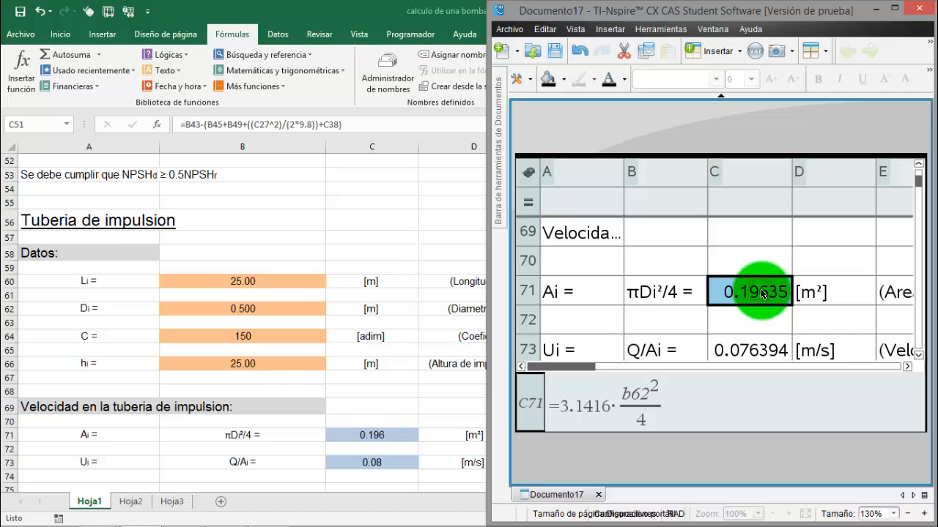
left_click(366, 393)
scroll(366, 395, "down", 2)
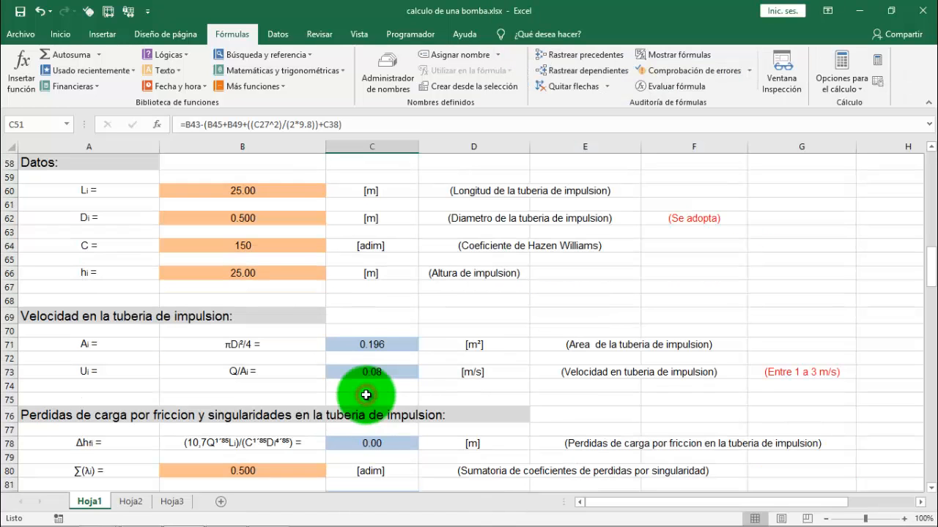
scroll(365, 395, "down", 1)
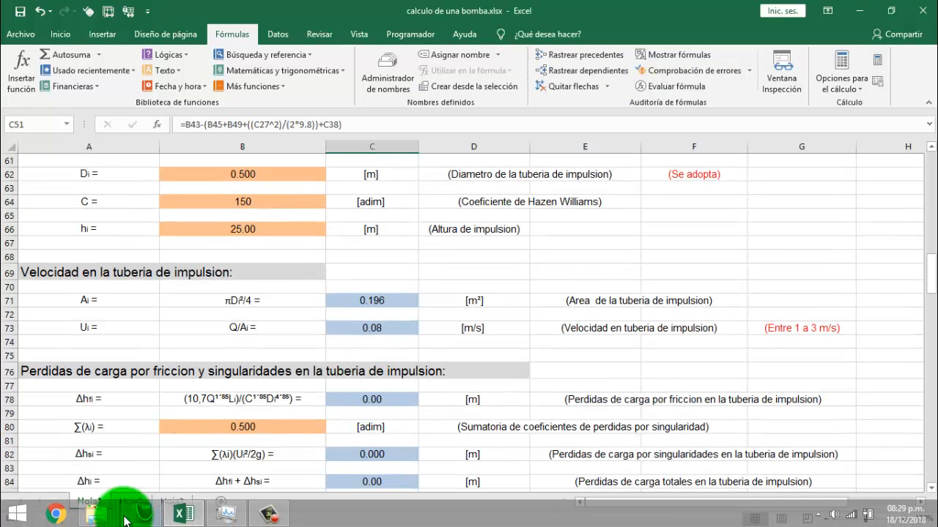
left_click(133, 515)
left_click(412, 315)
scroll(385, 410, "up", 3)
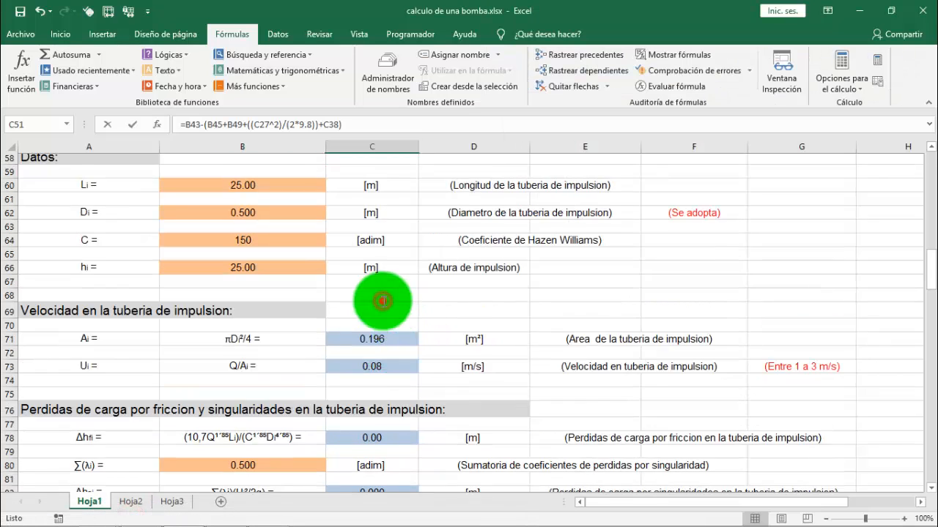
left_click(386, 442)
scroll(384, 444, "down", 2)
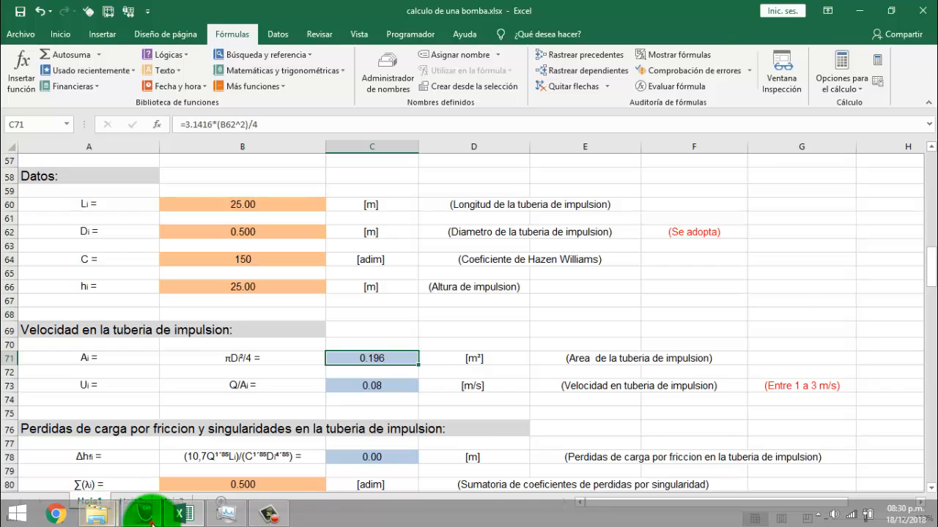
left_click(134, 514)
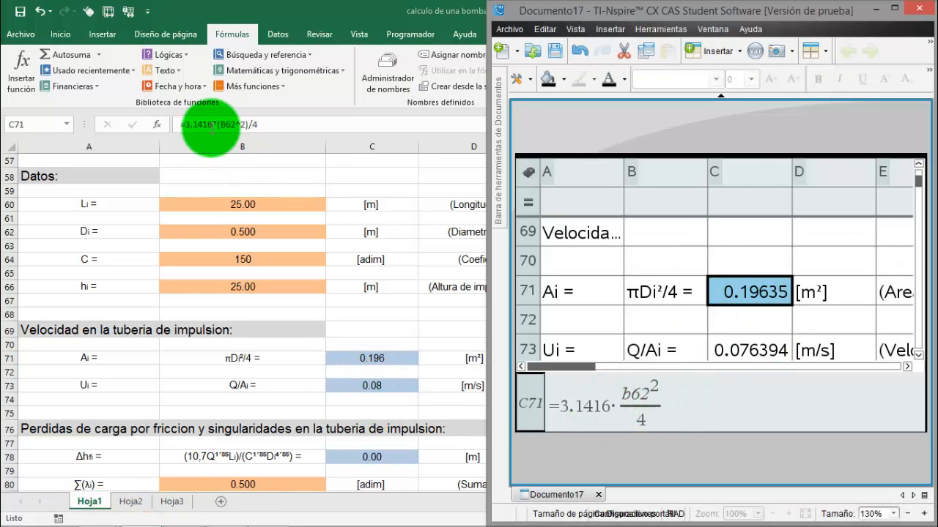
Inspect the discharge velocity Ui formula in C73 of Documento17, and compare the head loss rows from 76 in both sheets
left_click(767, 356)
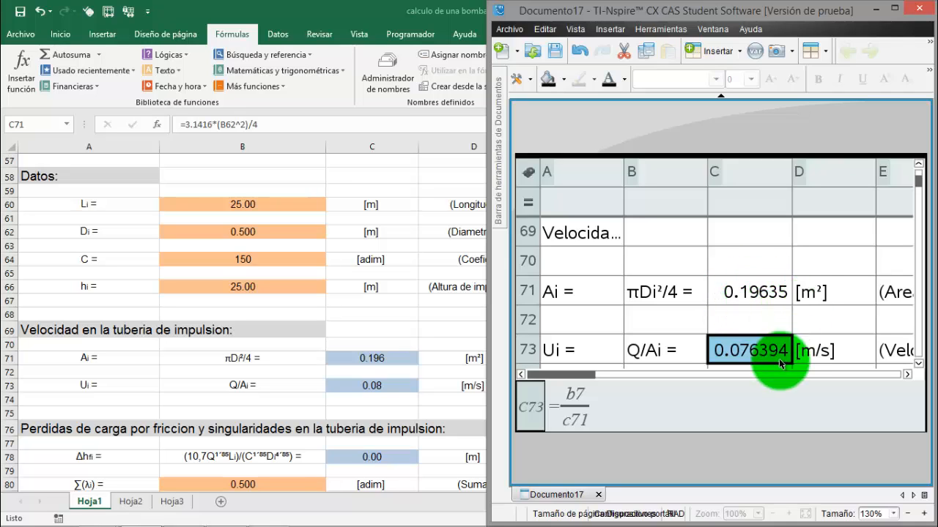
scroll(765, 361, "down", 1)
scroll(764, 360, "down", 1)
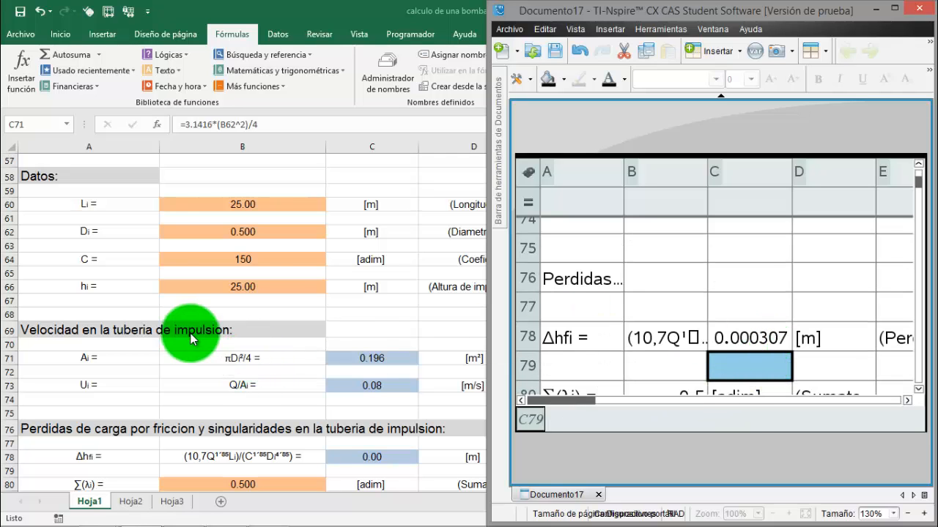
left_click(168, 367)
scroll(168, 367, "down", 4)
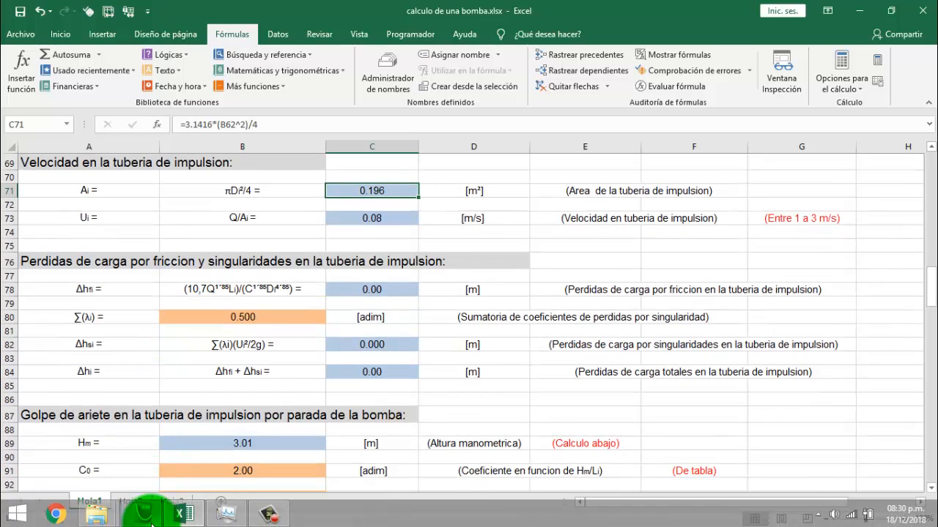
left_click(139, 514)
scroll(731, 349, "down", 1)
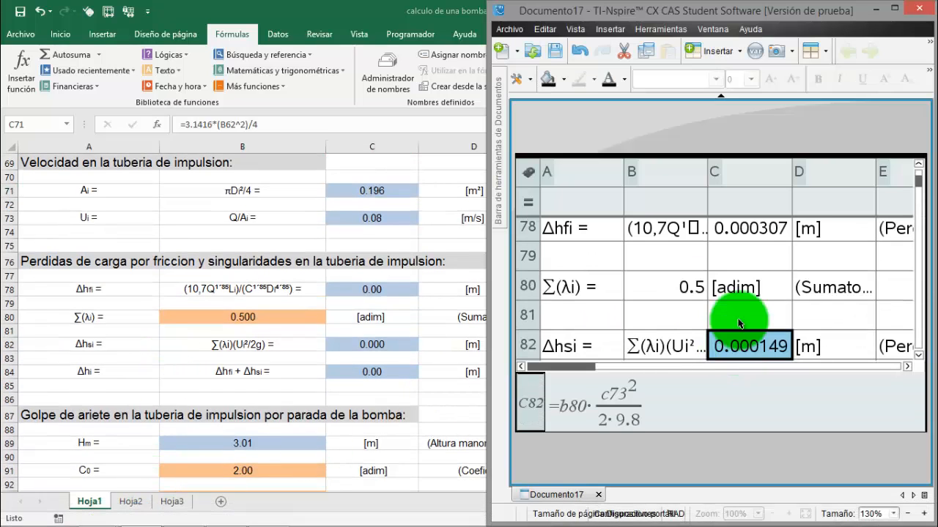
Compare the friction loss Δhfi formula in C78 of Documento17 with C78 in Excel, returning to TI-Nspire
left_click(754, 229)
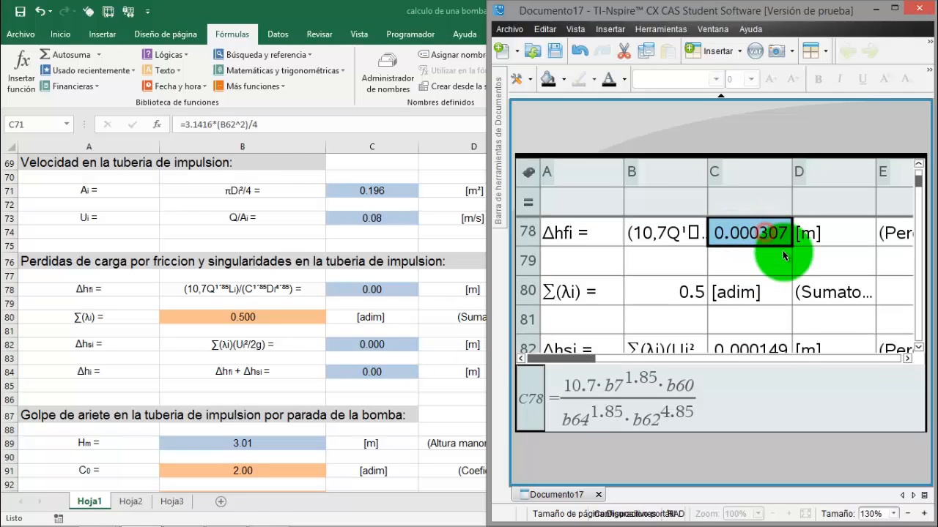
left_click(389, 287)
left_click(386, 286)
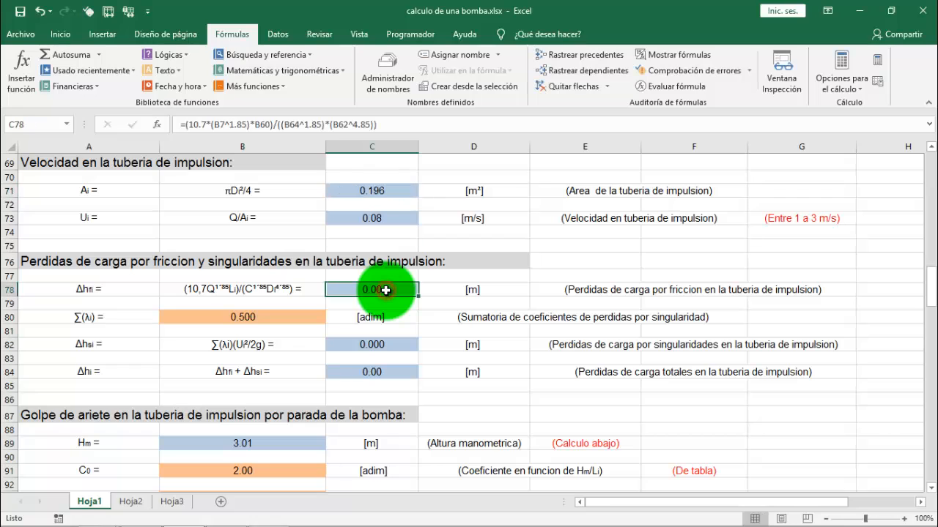
left_click(223, 515)
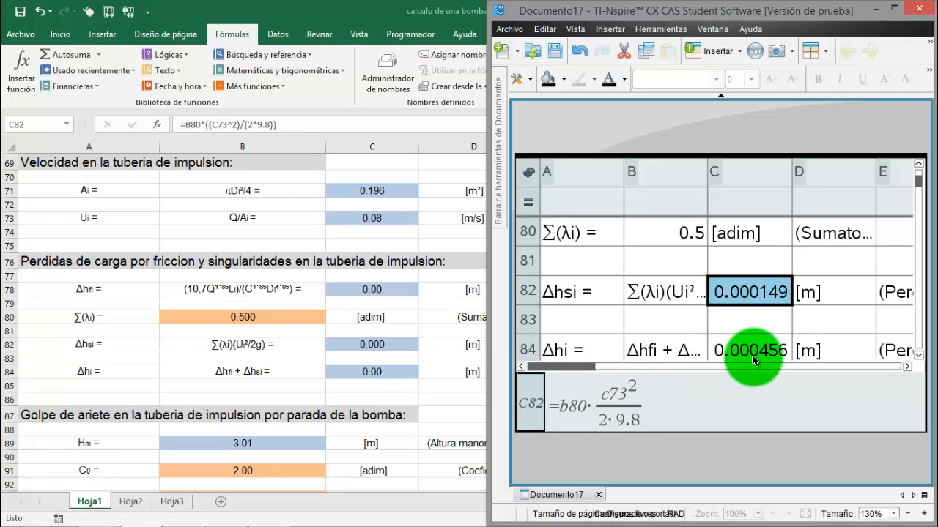
Compare the total discharge loss Δhi formula in C84 of Documento17 with C84 in Excel, returning to TI-Nspire
left_click(752, 354)
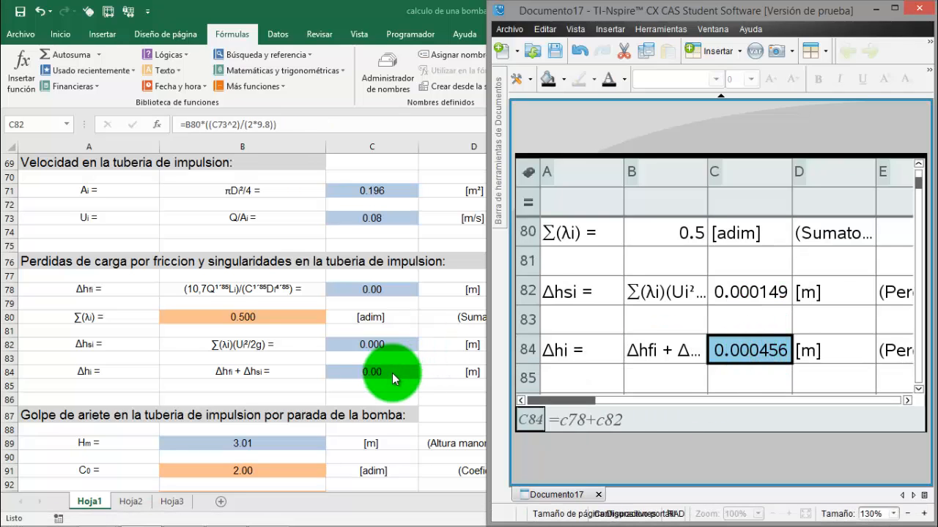
left_click(392, 373)
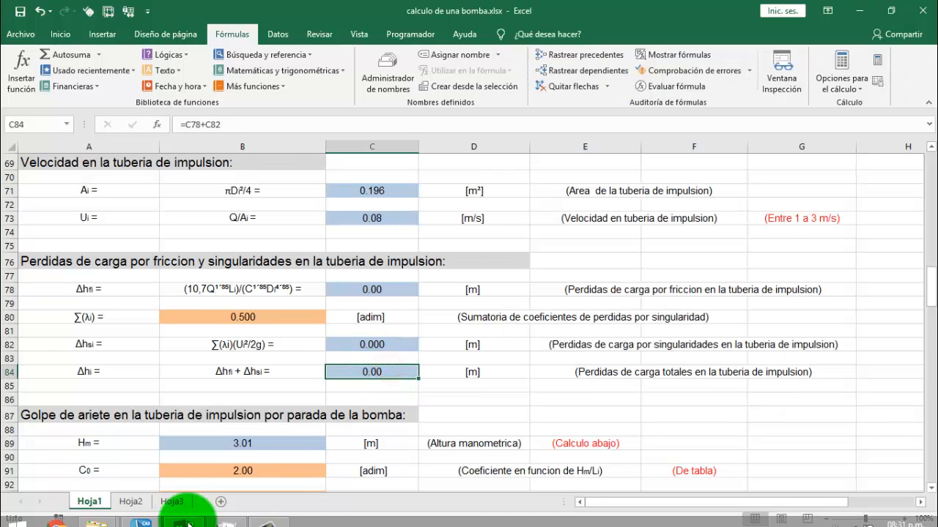
left_click(147, 520)
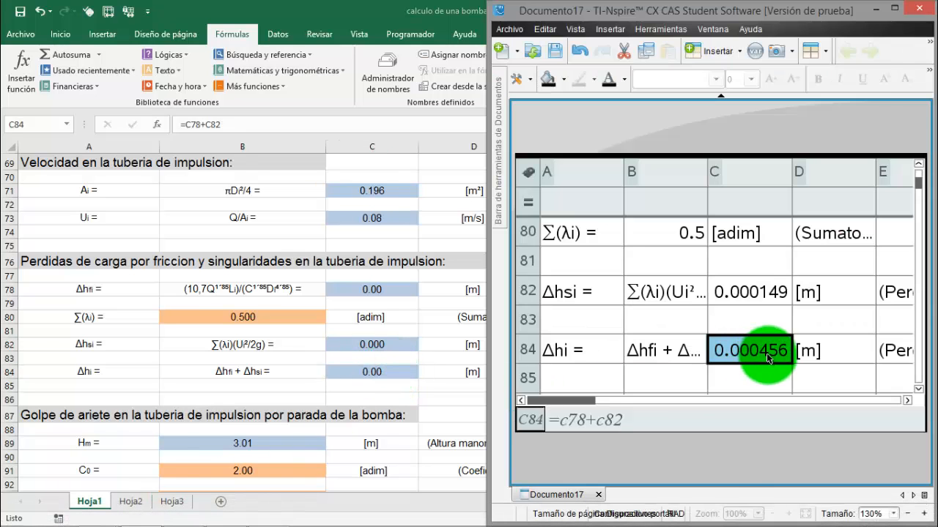
Compare the water hammer section from row 87 in Excel with the same rows of Documento17 in TI-Nspire
scroll(752, 359, "down", 3)
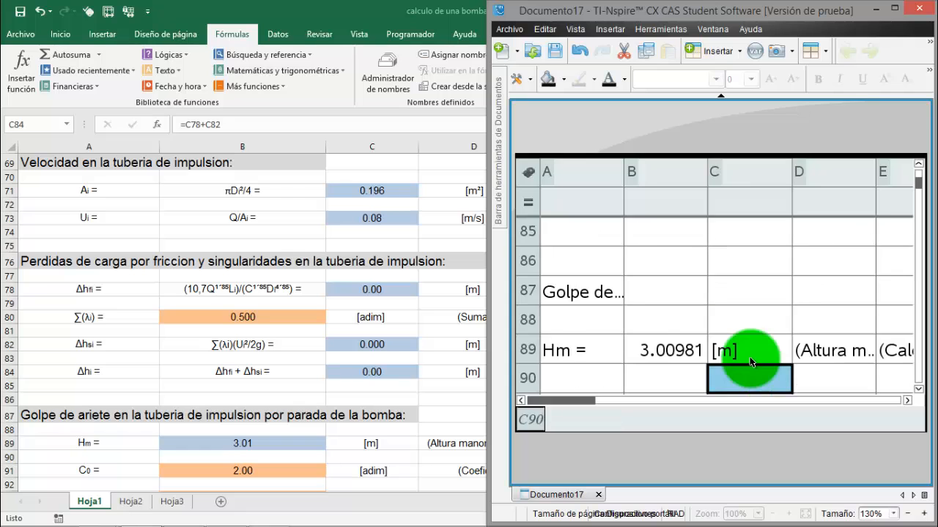
key("alt+Tab")
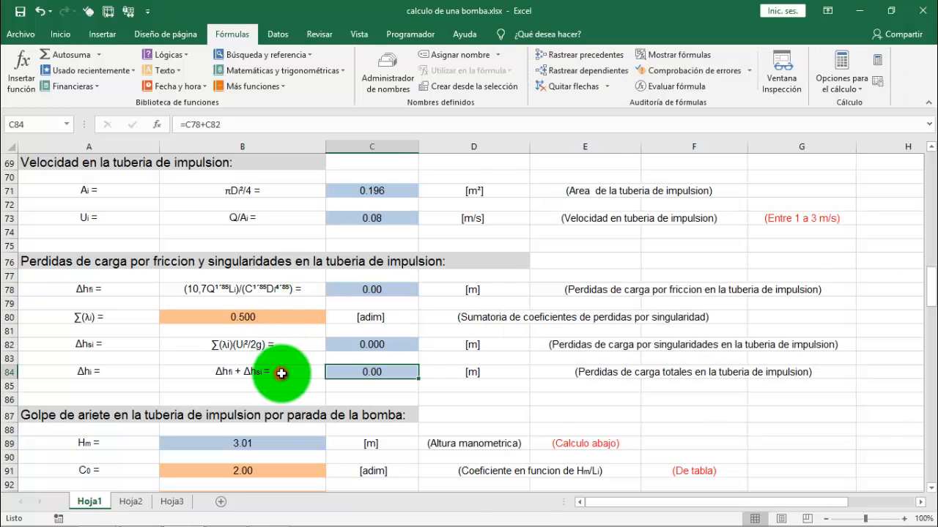
scroll(282, 374, "down", 3)
scroll(281, 374, "down", 2)
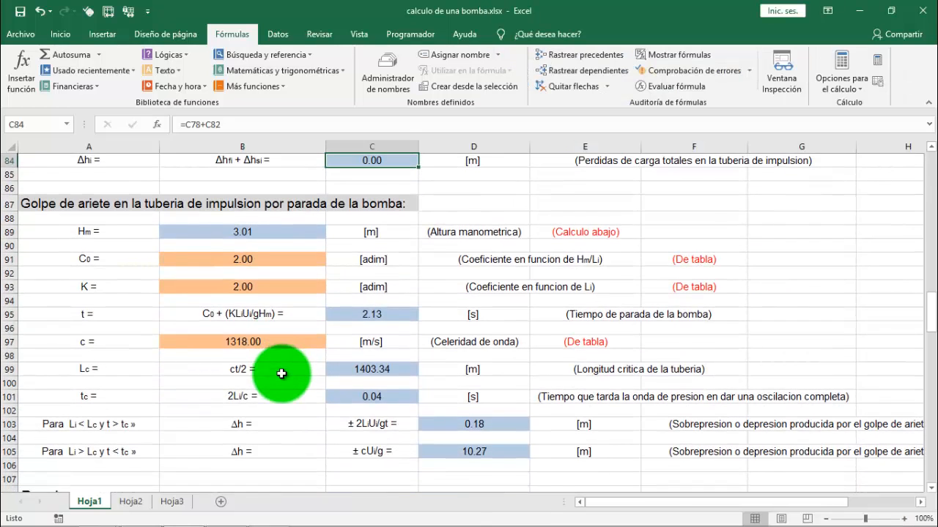
left_click(142, 508)
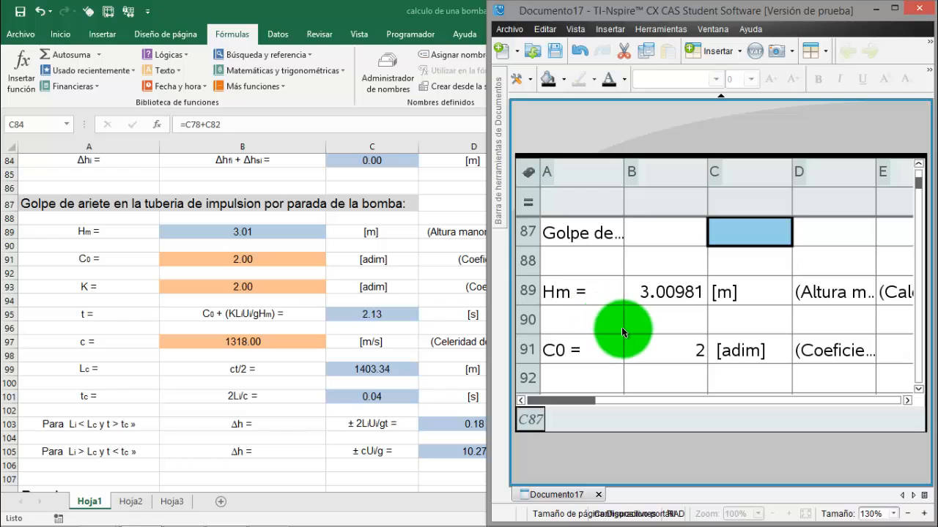
Check the Hm formula in B89, the coefficients C0 and K, and the B95 formula label of Documento17 against Excel
left_click(672, 296)
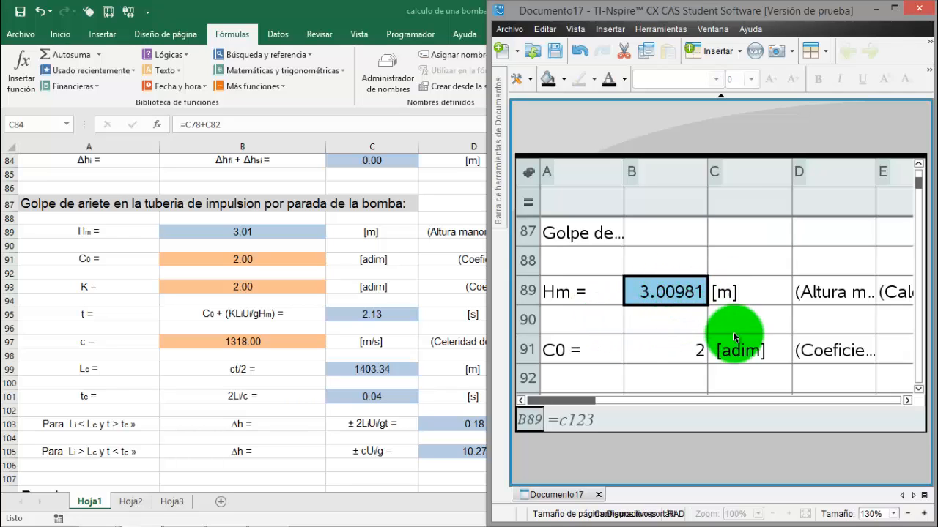
left_click(693, 356)
scroll(692, 357, "down", 2)
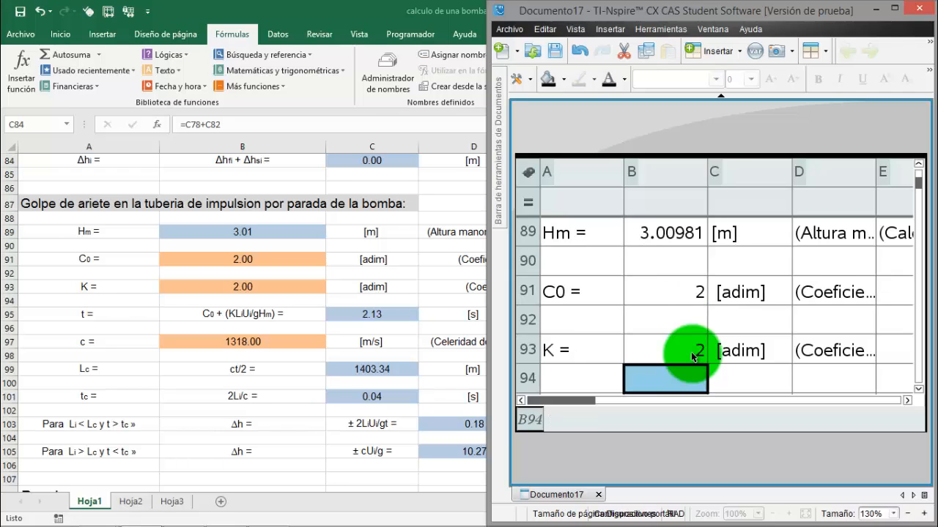
left_click(683, 355)
key("Down")
key("Down")
key("Down")
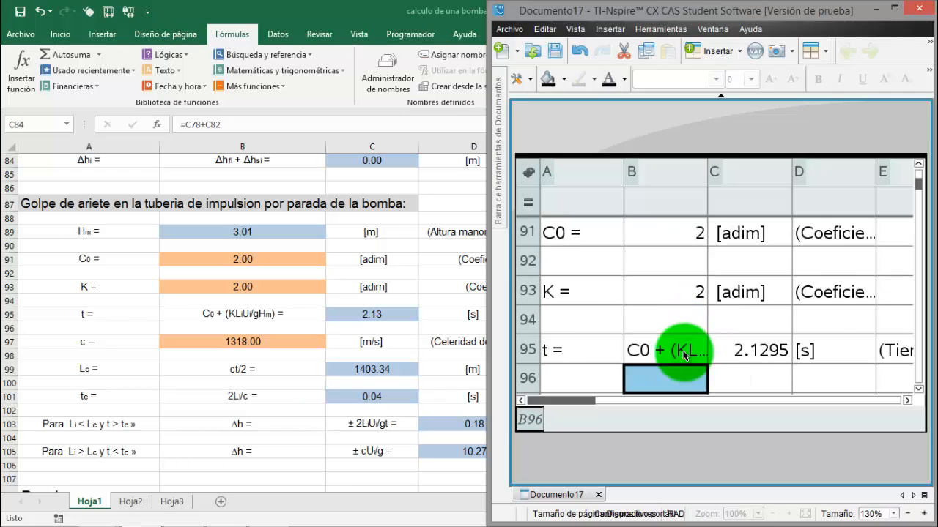
left_click(684, 355)
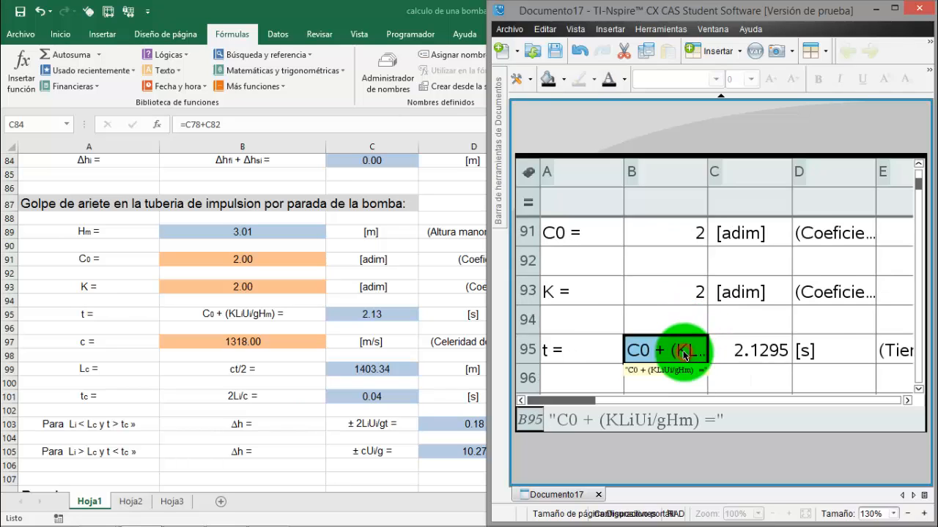
Compare the pump stopping time t formula in C95 of Documento17 with C95 in Excel, returning to TI-Nspire
left_click(779, 349)
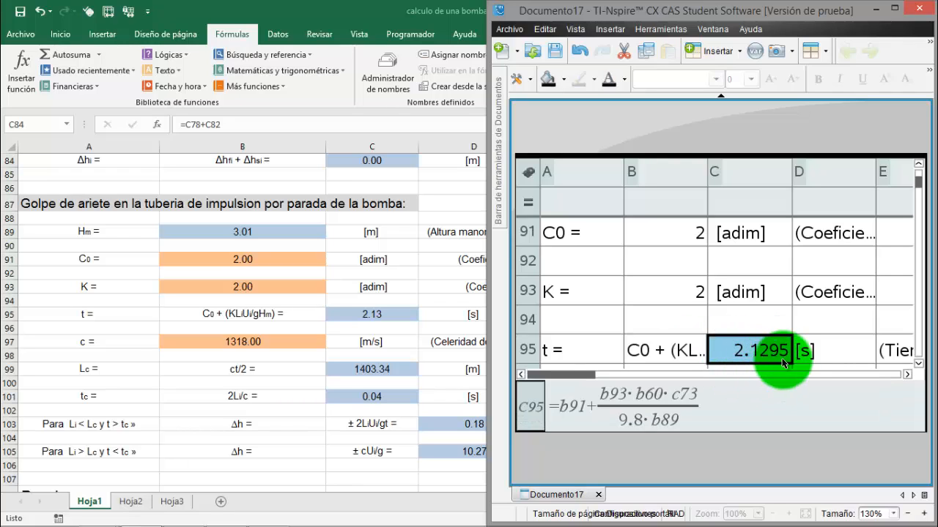
left_click(370, 316)
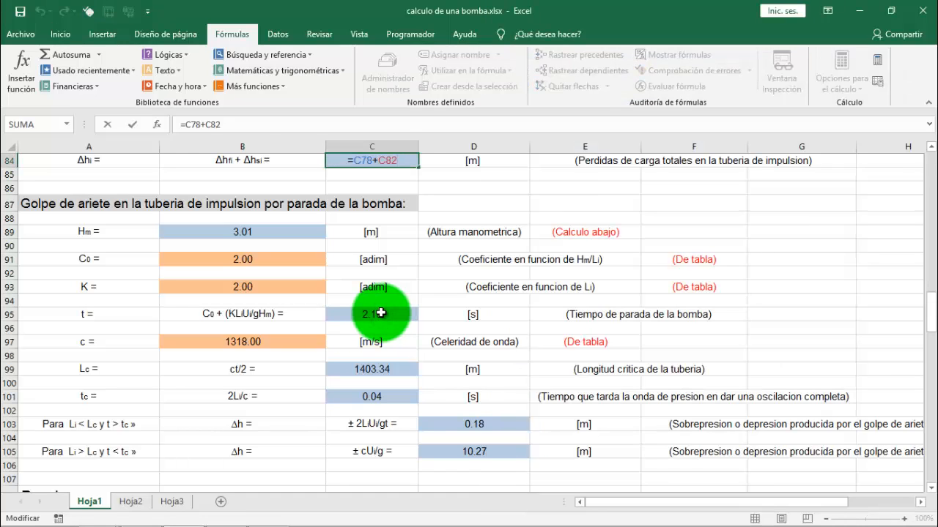
left_click(381, 314)
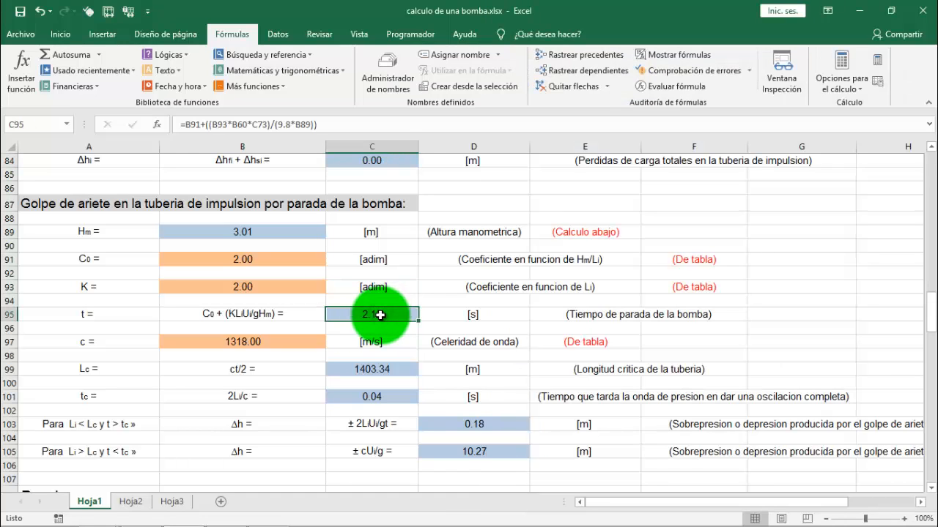
left_click(141, 517)
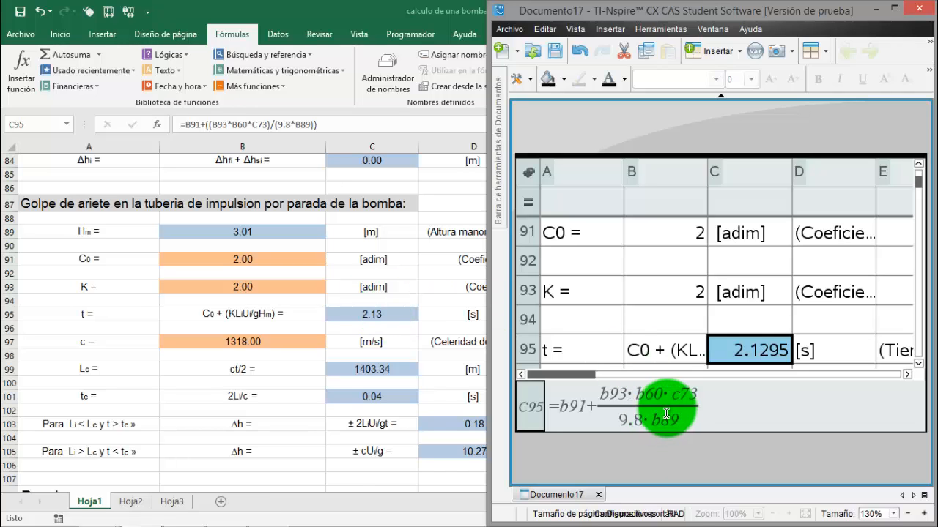
Inspect the Lc formula in C99 and the tc formula in C101 of Excel, and compare them with Documento17 in TI-Nspire
left_click(375, 369)
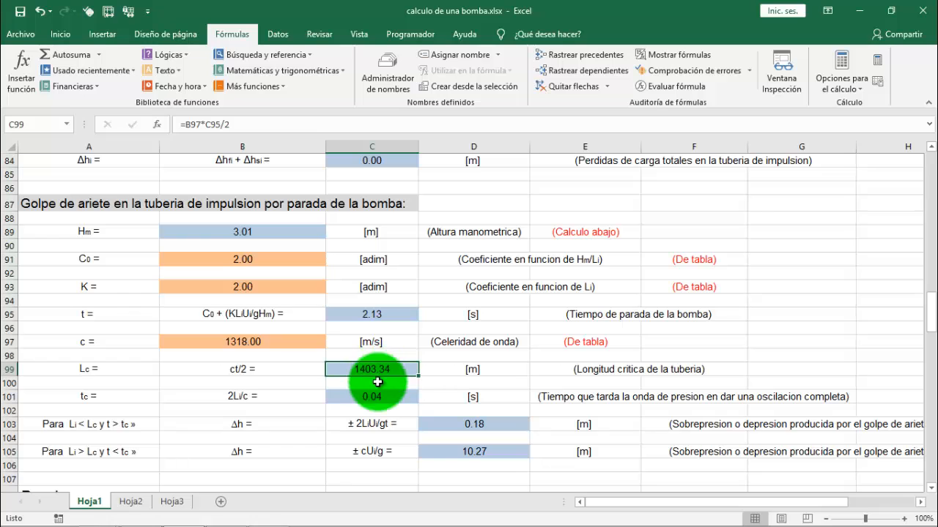
left_click(376, 395)
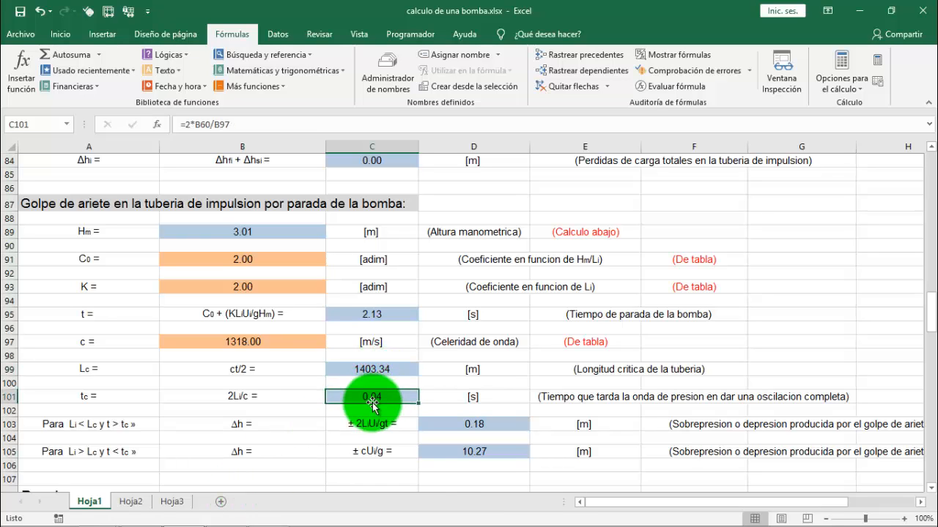
scroll(306, 368, "down", 1)
scroll(306, 368, "down", 1)
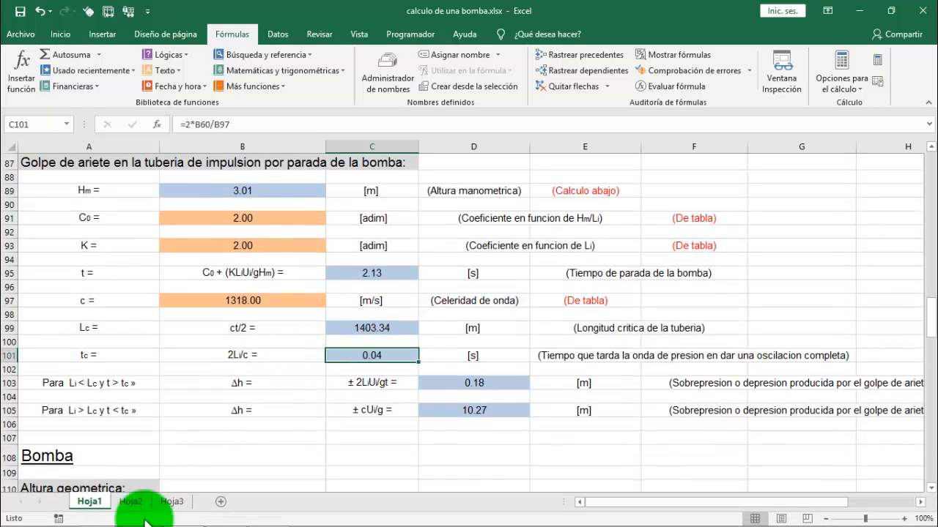
left_click(142, 510)
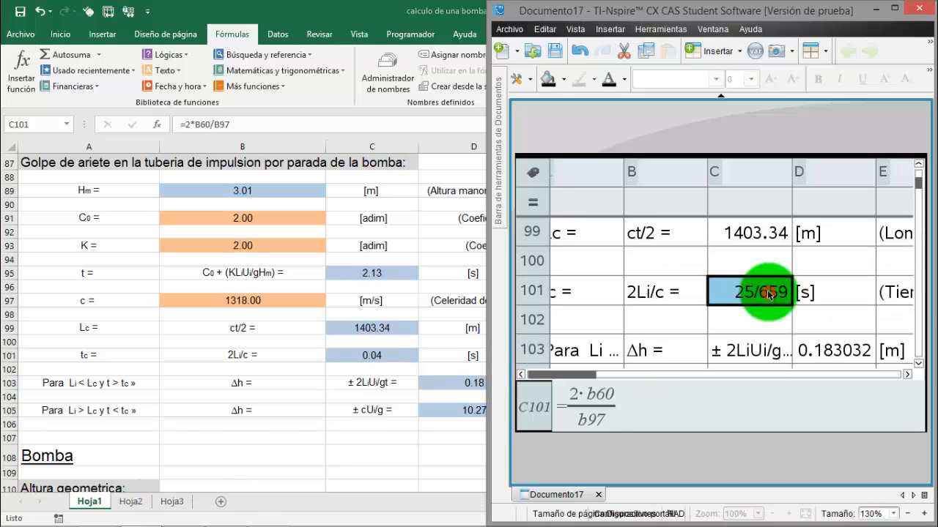
Recheck the Lc formula in C99 and tc formula in C101 of Documento17, then view the Δh rows 103 and 105 in Excel
left_click(772, 233)
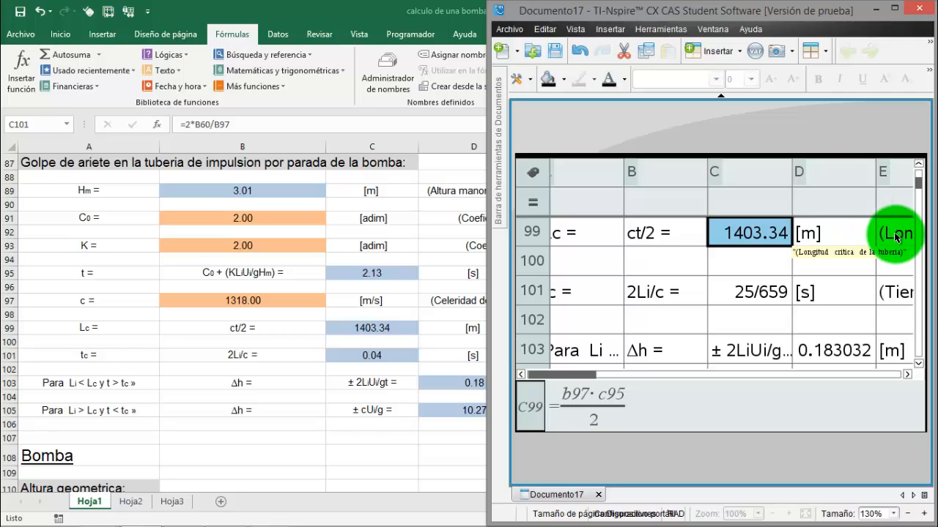
left_click(773, 293)
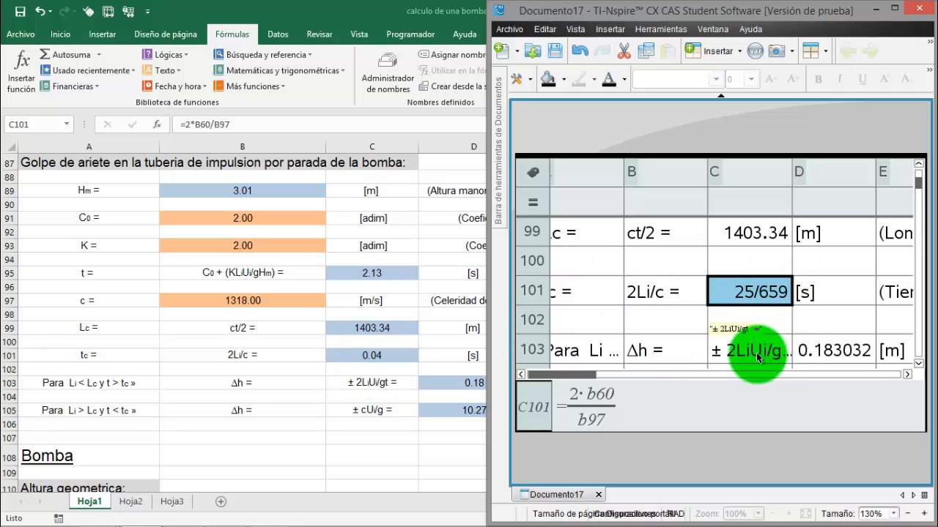
left_click(418, 366)
scroll(435, 360, "down", 3)
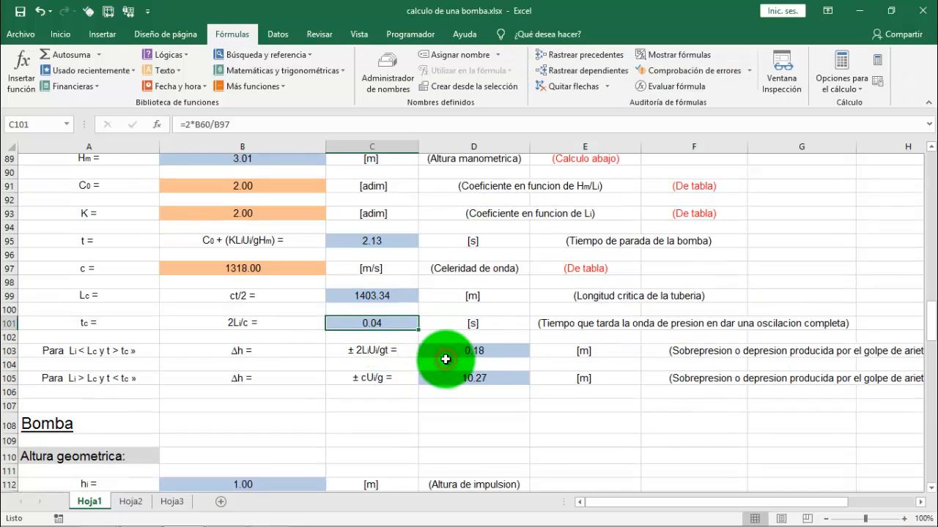
scroll(445, 359, "up", 1)
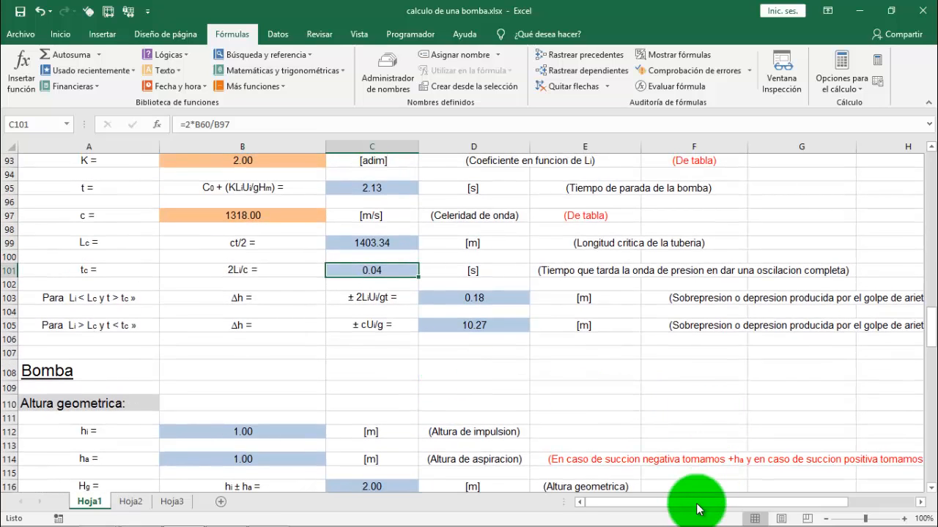
left_click_drag(692, 507, 735, 506)
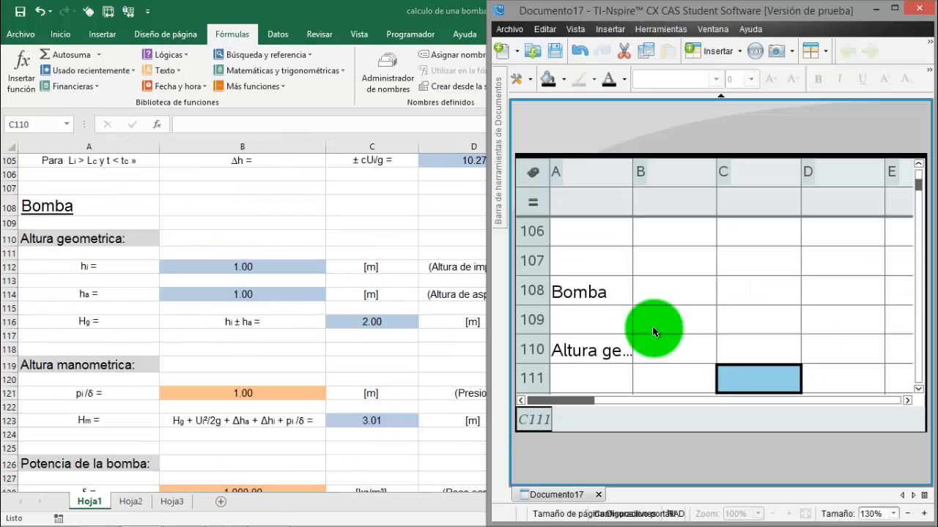
Compare the start of the Bomba section, from row 108 through the Altura geometrica rows, between Excel and Documento17
key("Down")
key("Down")
key("Down")
key("Up")
key("Up")
key("Up")
key("Up")
key("Up")
key("Up")
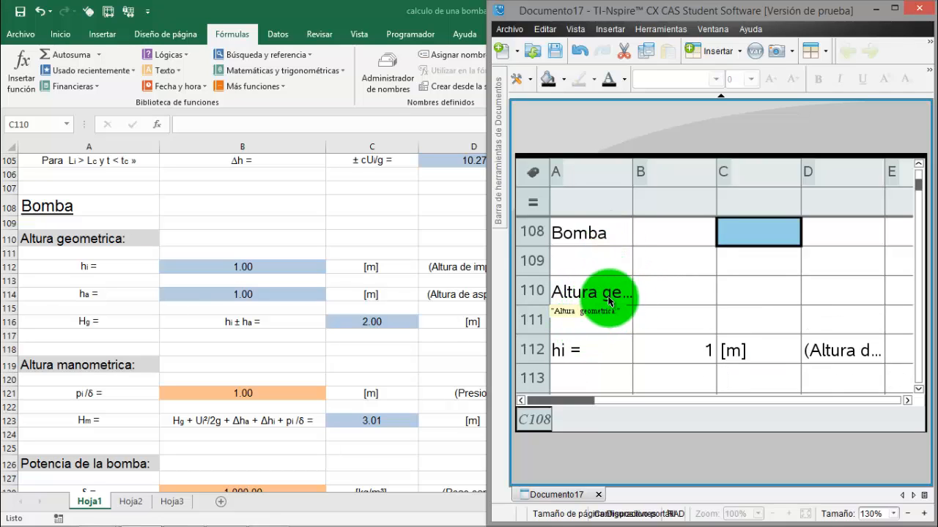
left_click(611, 331)
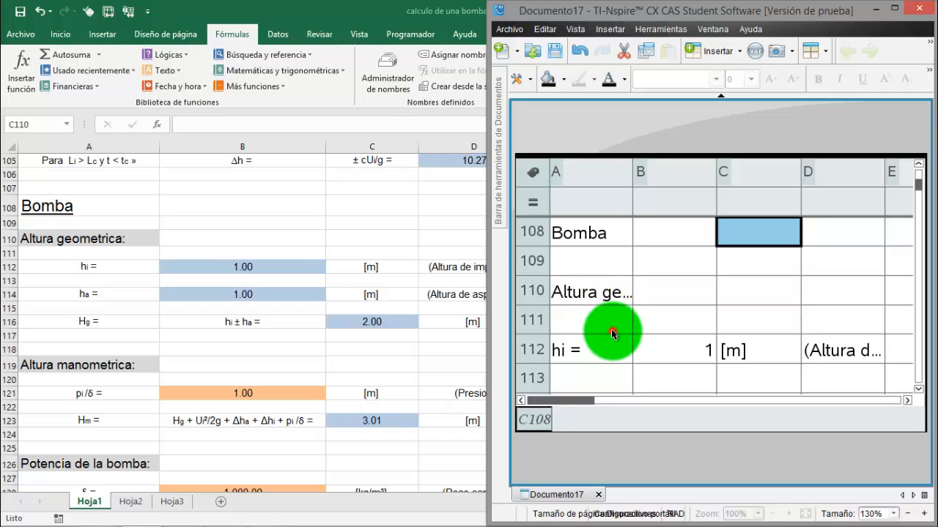
key("Down")
key("Down")
key("Down")
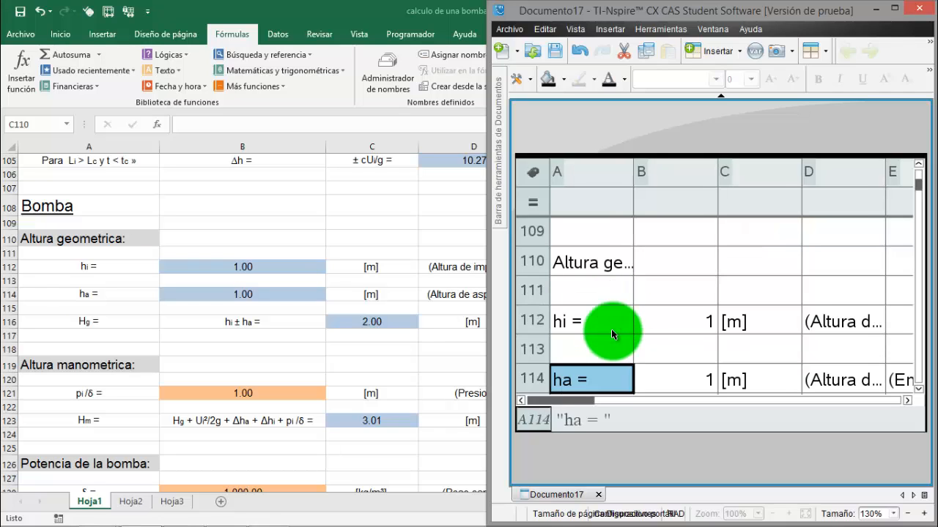
Check the hi and ha values in Documento17 and inspect the Hg formula in C116
left_click(693, 320)
key("Down")
key("Down")
key("Down")
key("Up")
key("Down")
key("Down")
key("Down")
key("Down")
key("Down")
key("Down")
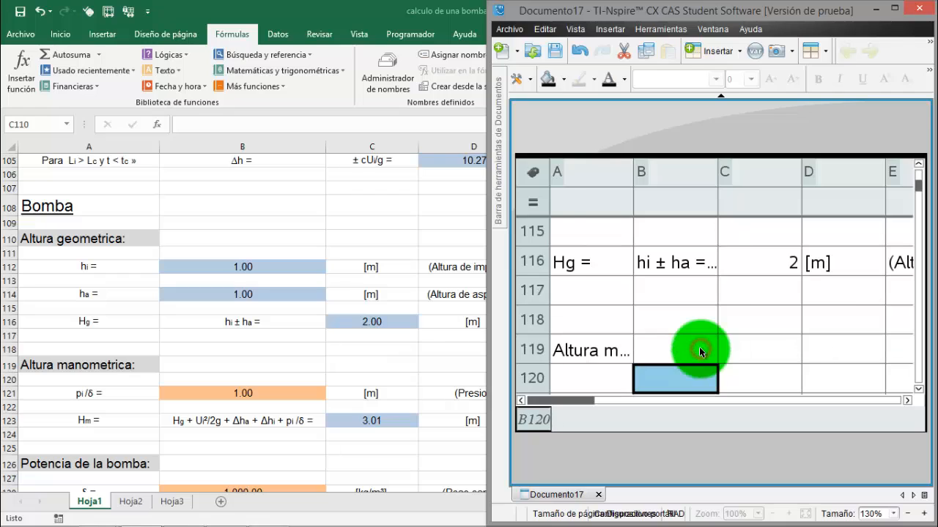
left_click(783, 265)
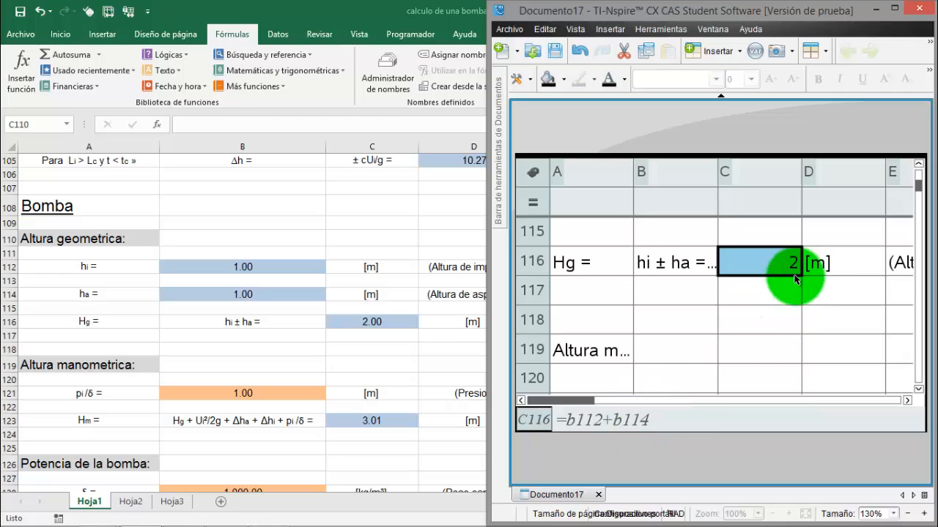
Compare the Altura manometrica and Potencia de la bomba sections in Excel with the matching rows of Documento17 in TI-Nspire
left_click(610, 358)
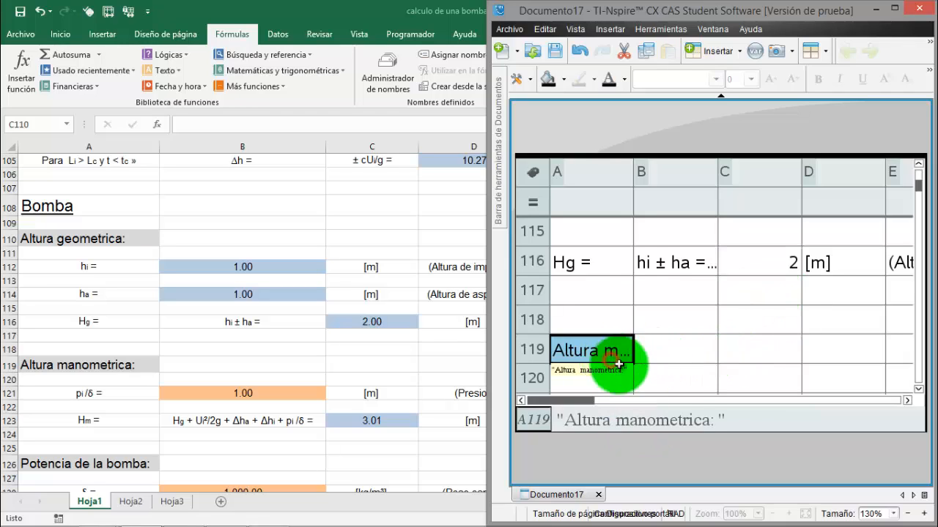
left_click(272, 355)
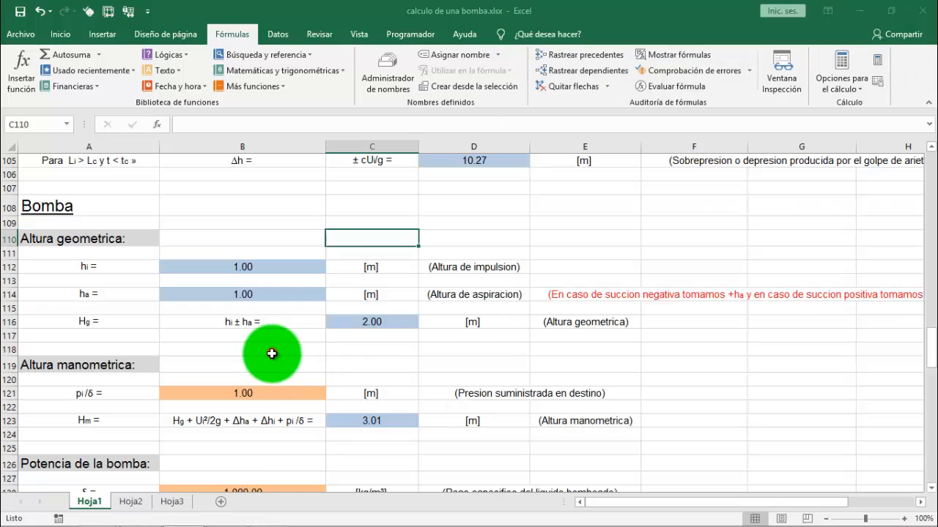
scroll(273, 355, "down", 1)
scroll(273, 355, "down", 2)
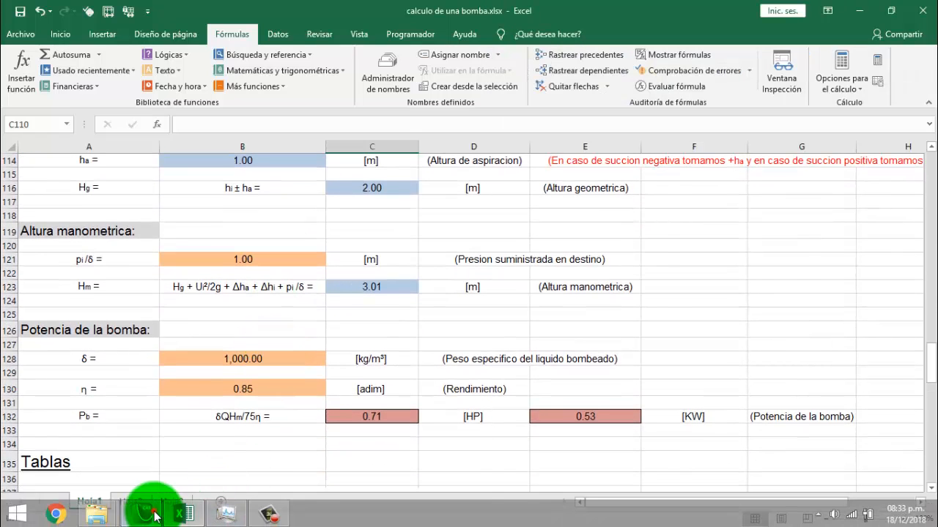
left_click(147, 517)
left_click(667, 366)
scroll(667, 366, "down", 2)
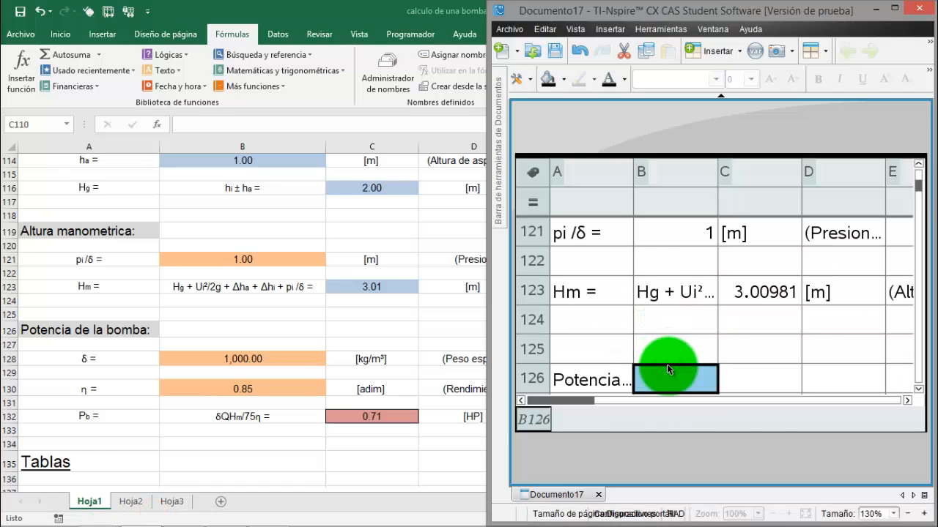
Inspect the pi/δ value in B121 and the Hm formula in C123 of Documento17
scroll(668, 366, "up", 1)
scroll(667, 364, "up", 1)
scroll(666, 364, "up", 3)
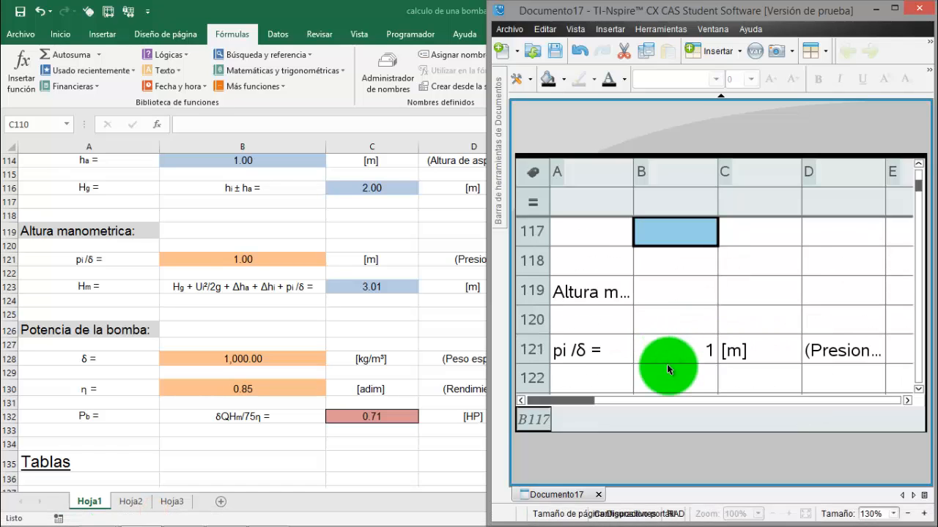
left_click(709, 354)
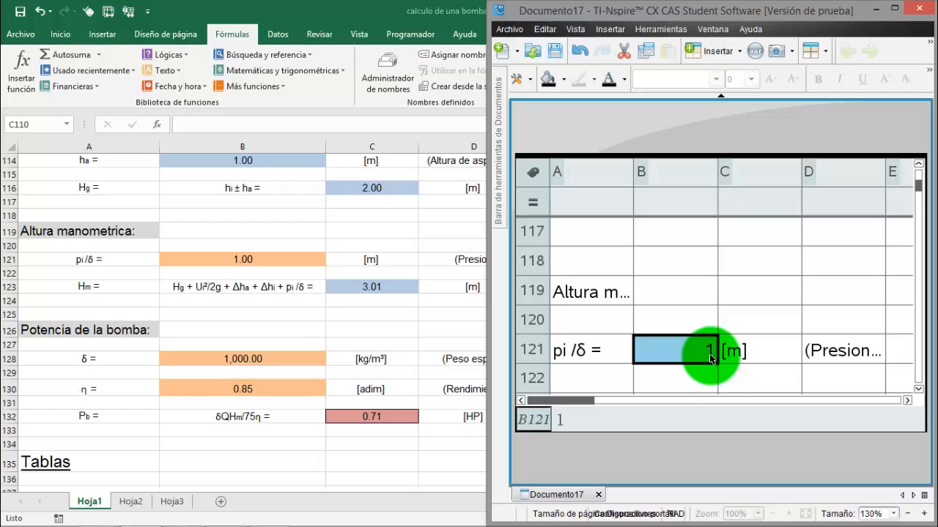
scroll(709, 354, "down", 3)
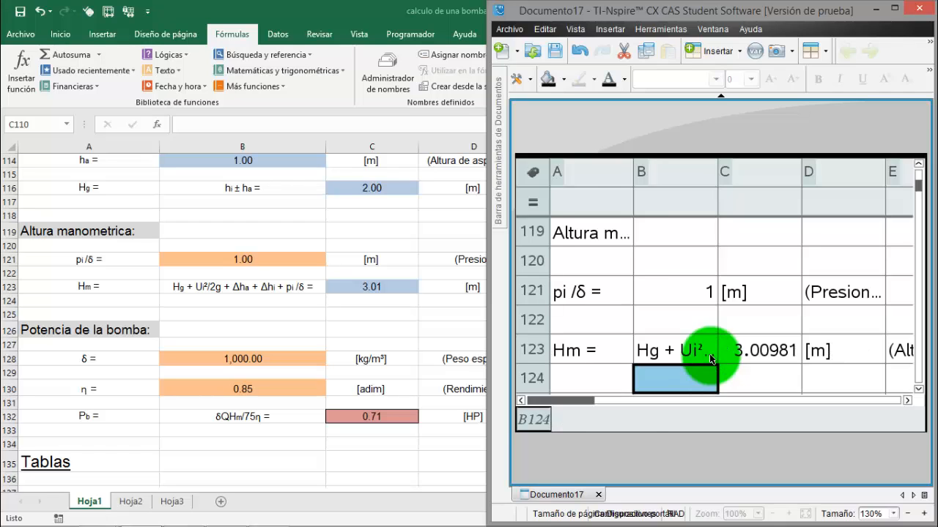
left_click(766, 347)
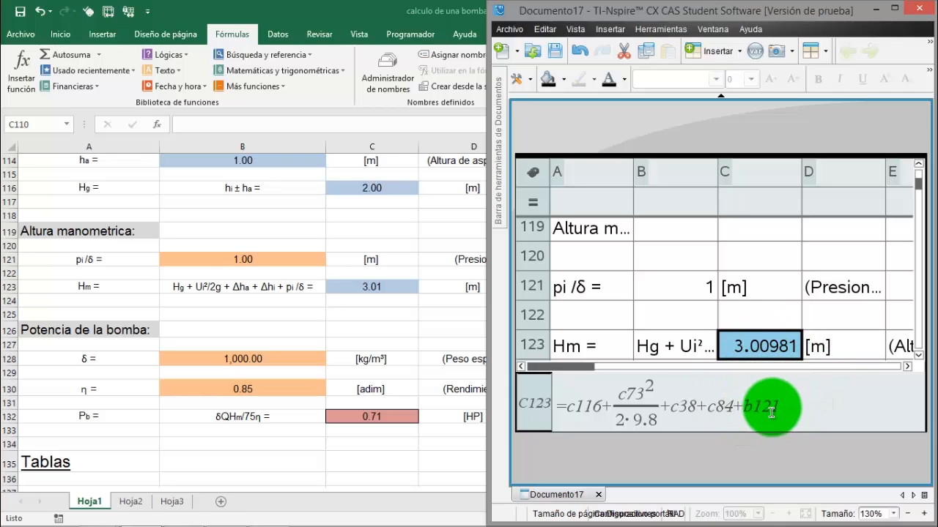
Set pi/δ in B121 of Documento17 to 2 and check the recalculated Hm in C123
left_click(689, 290)
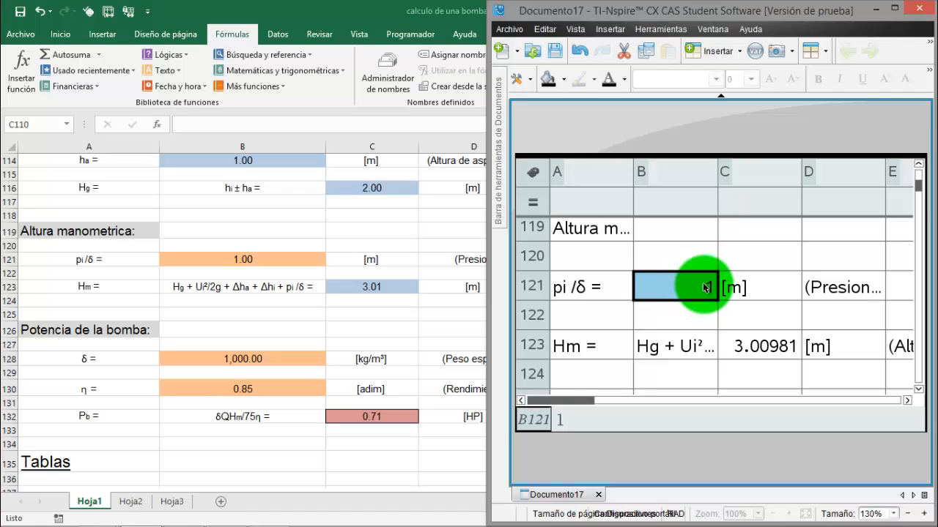
type("2")
key("Return")
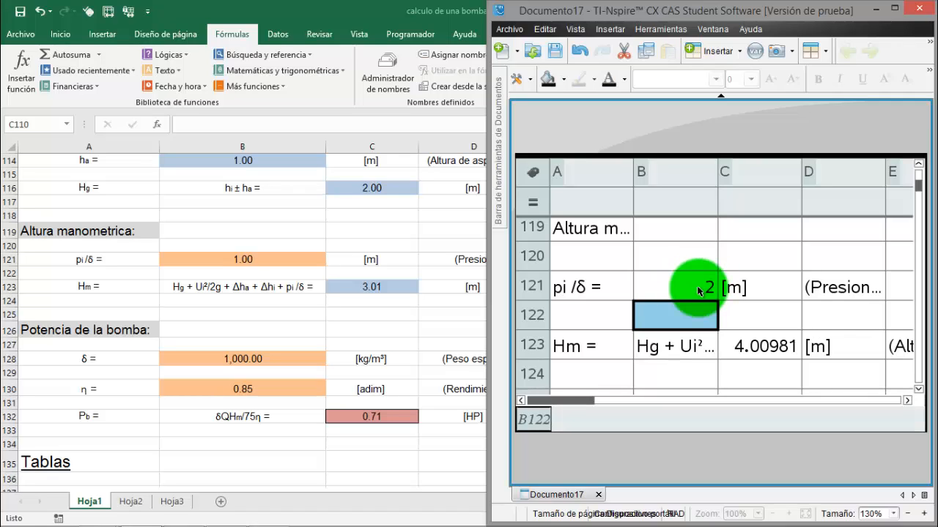
left_click(772, 350)
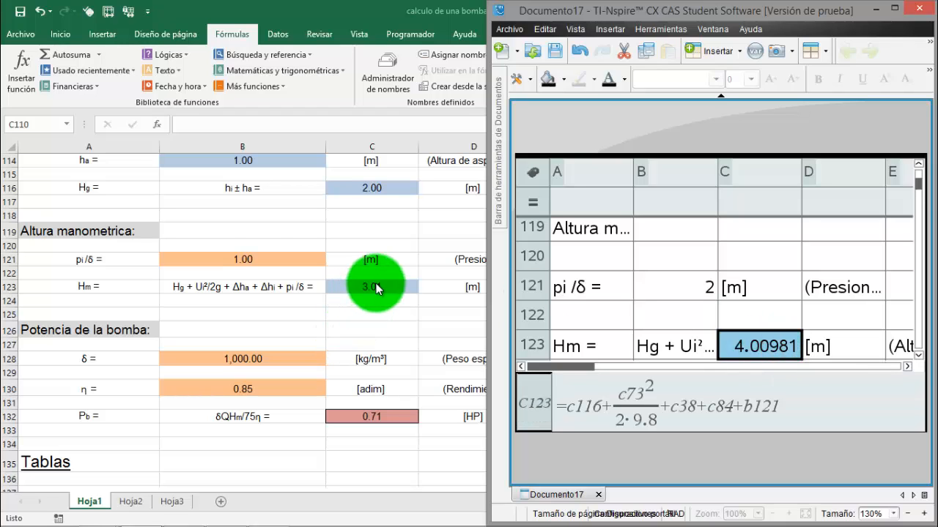
Switch to Excel, set pi/δ in B121 to 2, and return to TI-Nspire to compare Hm
left_click(260, 254)
left_click(260, 257)
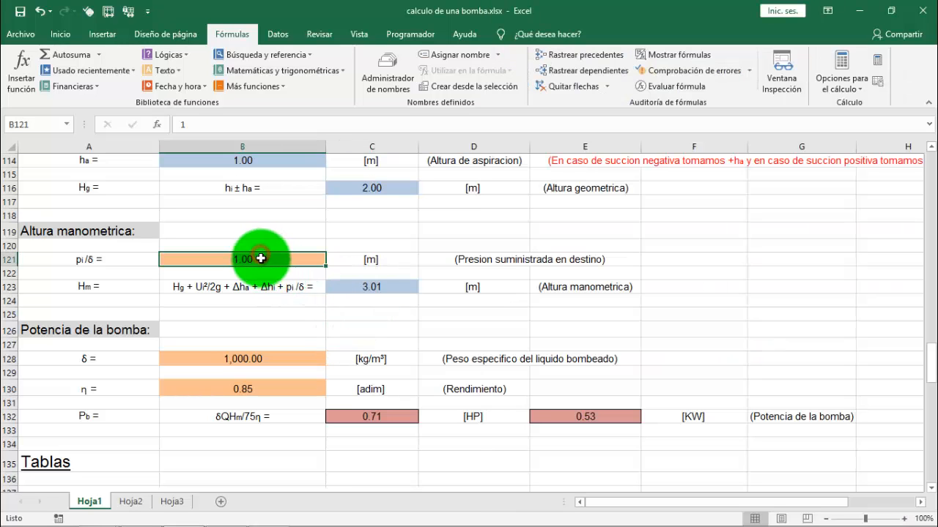
type("2")
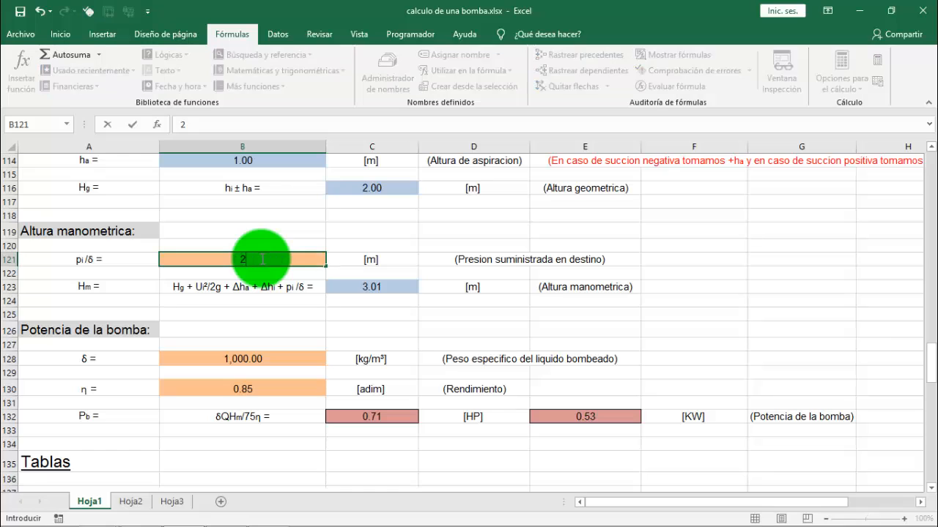
key("Return")
mouse_move(123, 521)
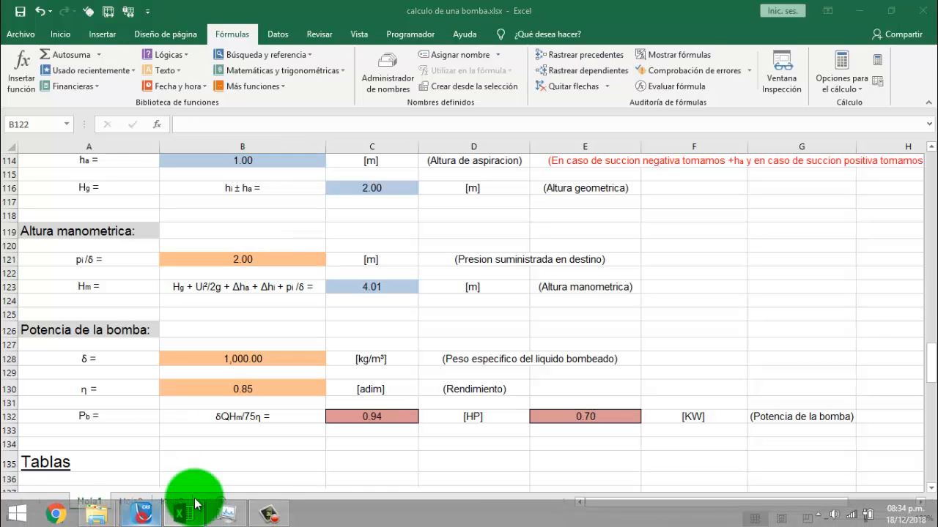
left_click(225, 514)
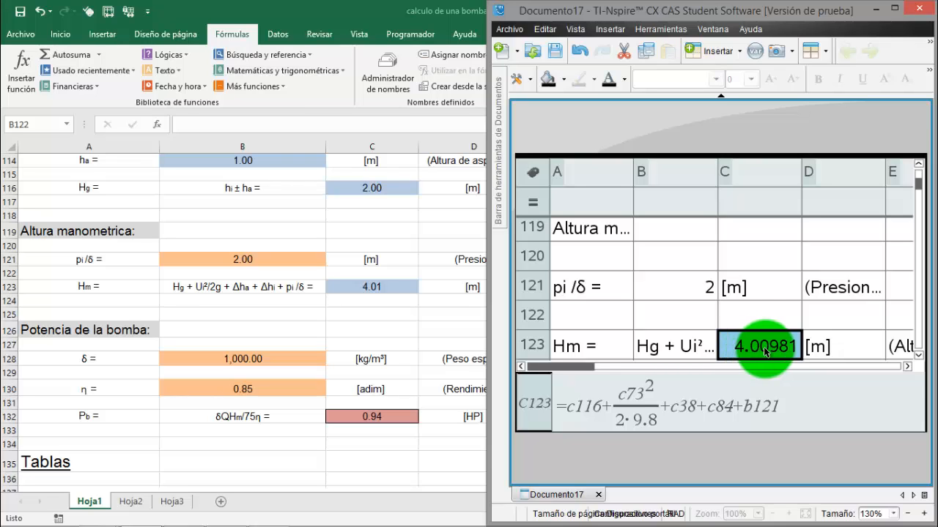
Check the δ value in B128 and the η value in B130 of Documento17 against Excel
key("Down")
key("Down")
key("Down")
key("Down")
key("Down")
key("Down")
key("Down")
key("Down")
key("Down")
key("Up")
key("Up")
key("Up")
key("Up")
key("Up")
key("Up")
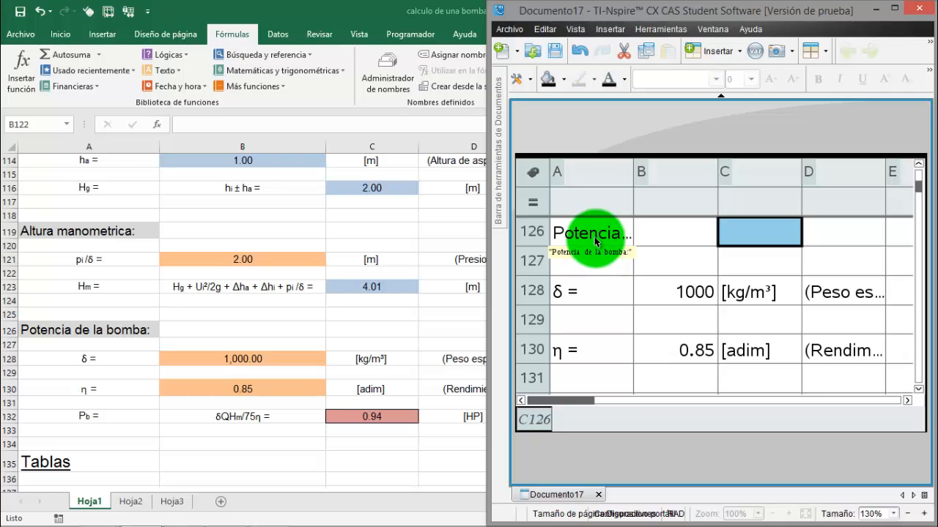
left_click(690, 292)
left_click(692, 351)
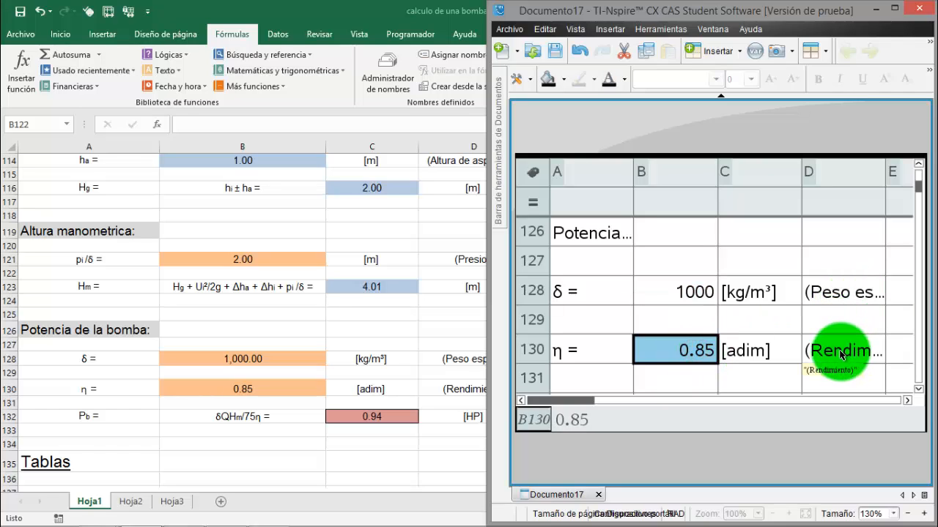
Compare the pump power Pb in row 132 of Documento17, including the C132 formula, with Excel and return to TI-Nspire
key("Down")
key("Down")
key("Down")
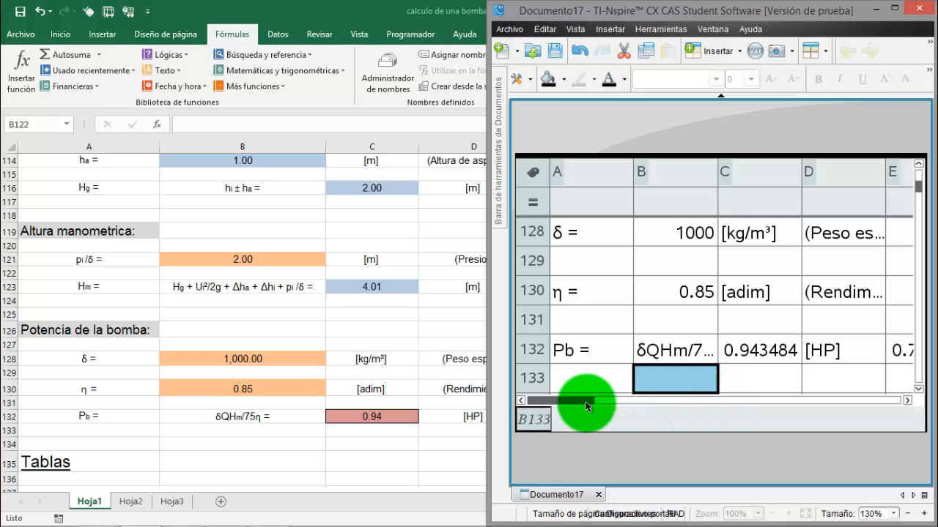
left_click_drag(584, 402, 632, 401)
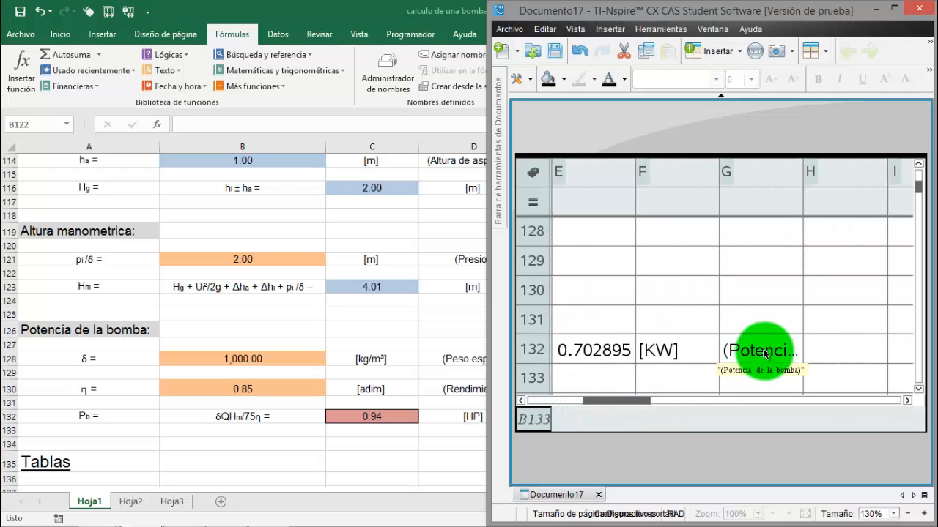
left_click_drag(632, 400, 564, 402)
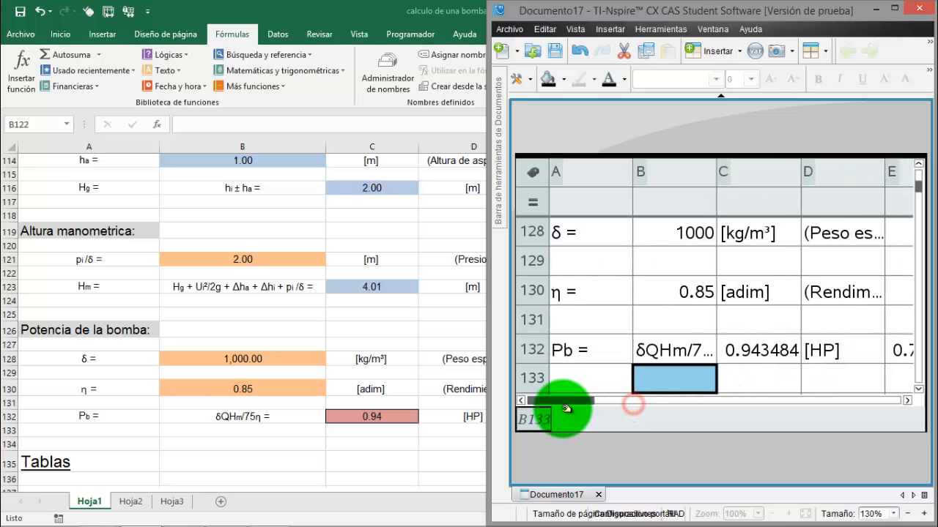
left_click(761, 350)
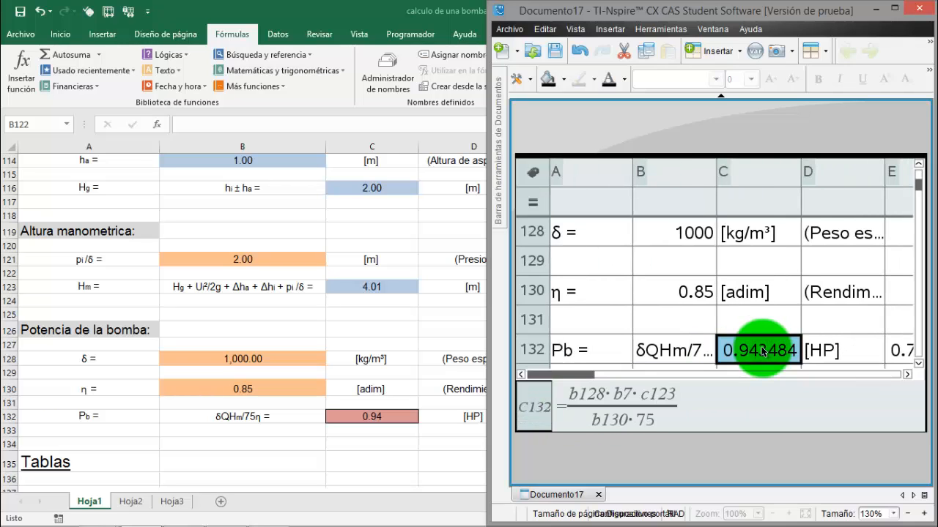
left_click(382, 416)
left_click(389, 415)
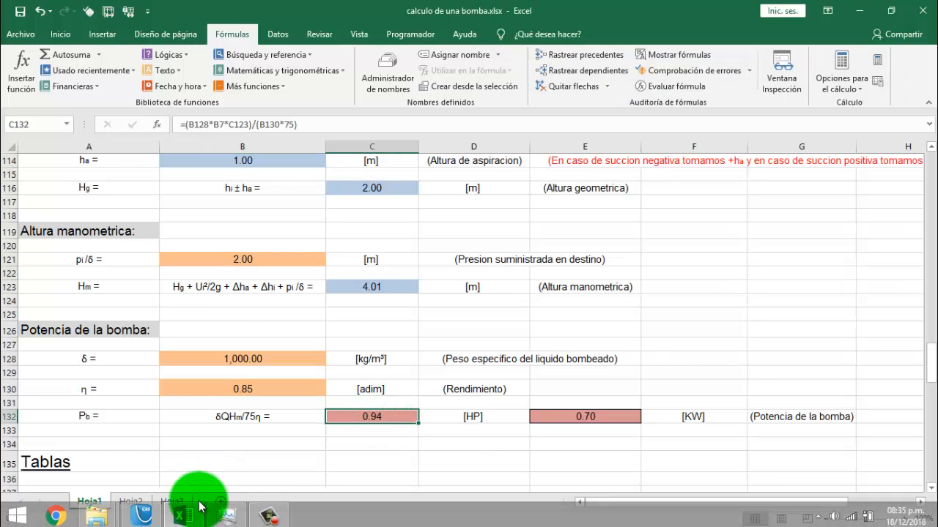
left_click(153, 509)
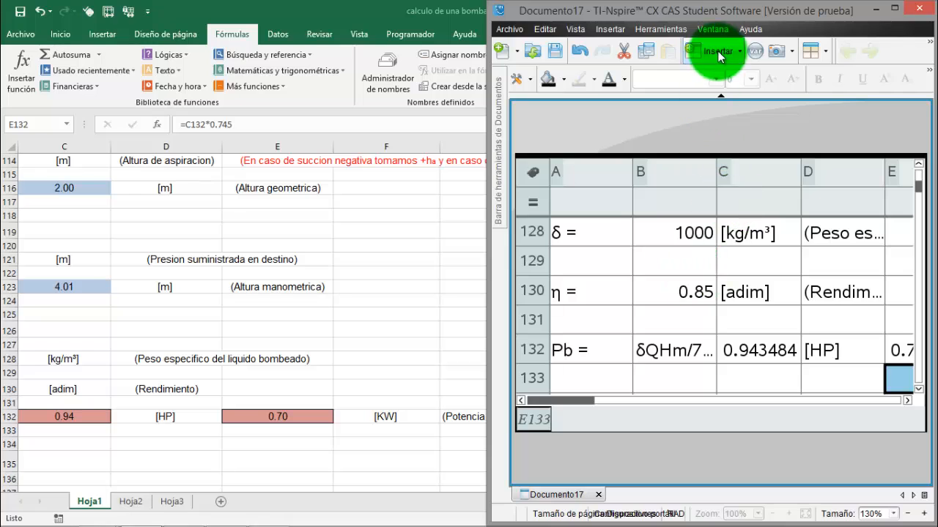
Turn off automatic hiding of the document toolbox, switch Documento17 to handheld view, and select B102 in the videoexcel document
left_click(714, 31)
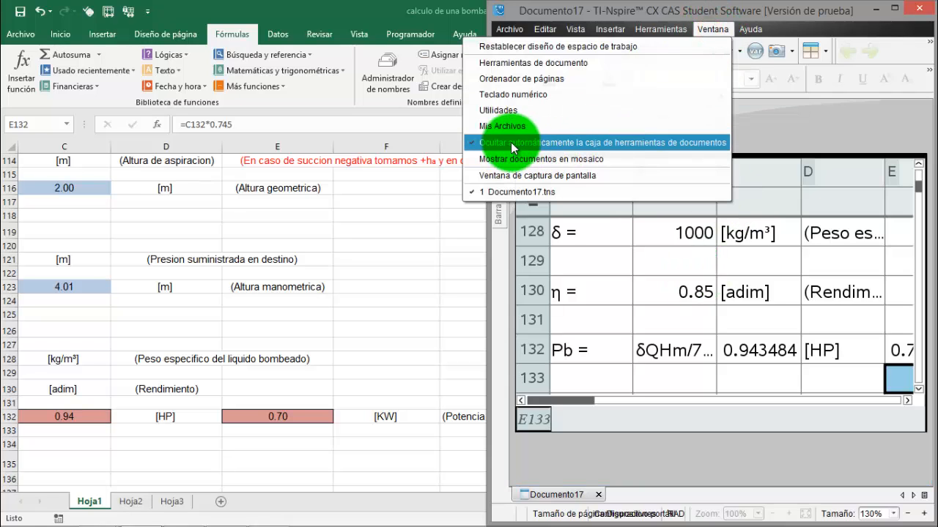
left_click(580, 142)
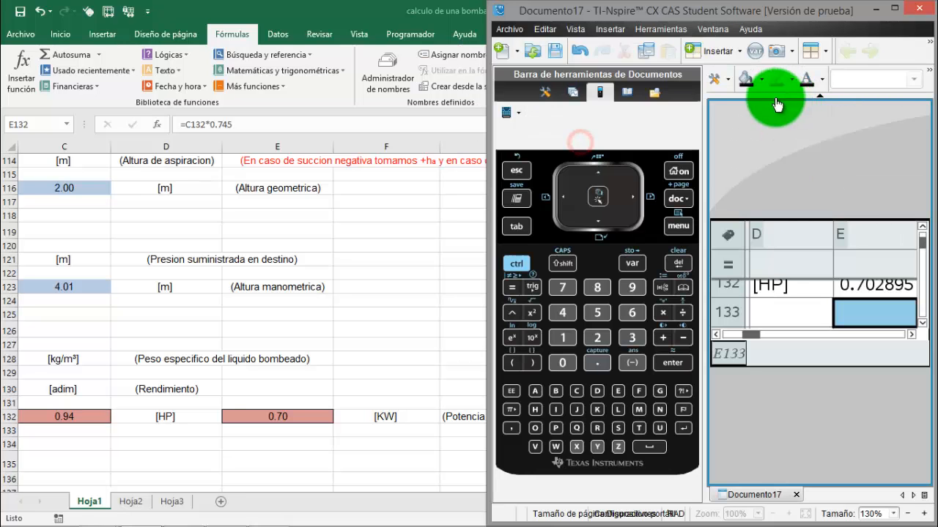
left_click(576, 30)
mouse_move(590, 45)
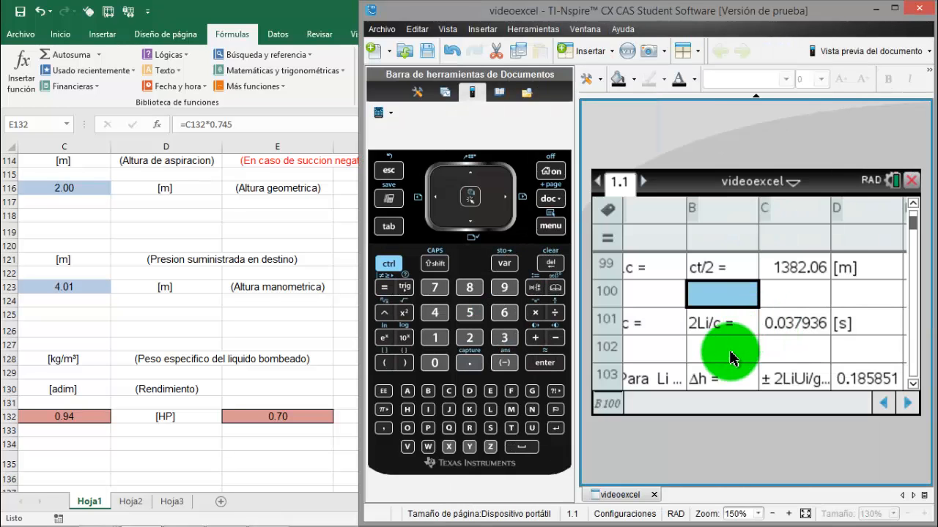
left_click(729, 351)
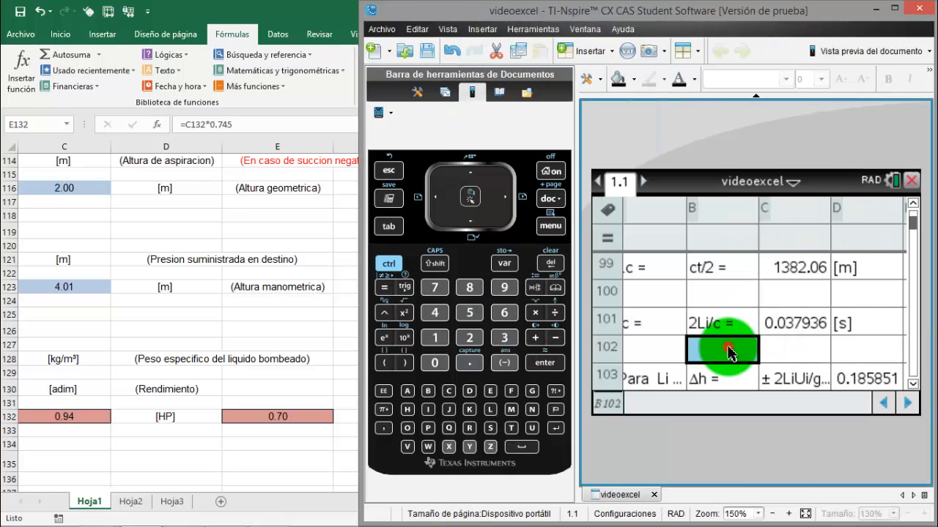